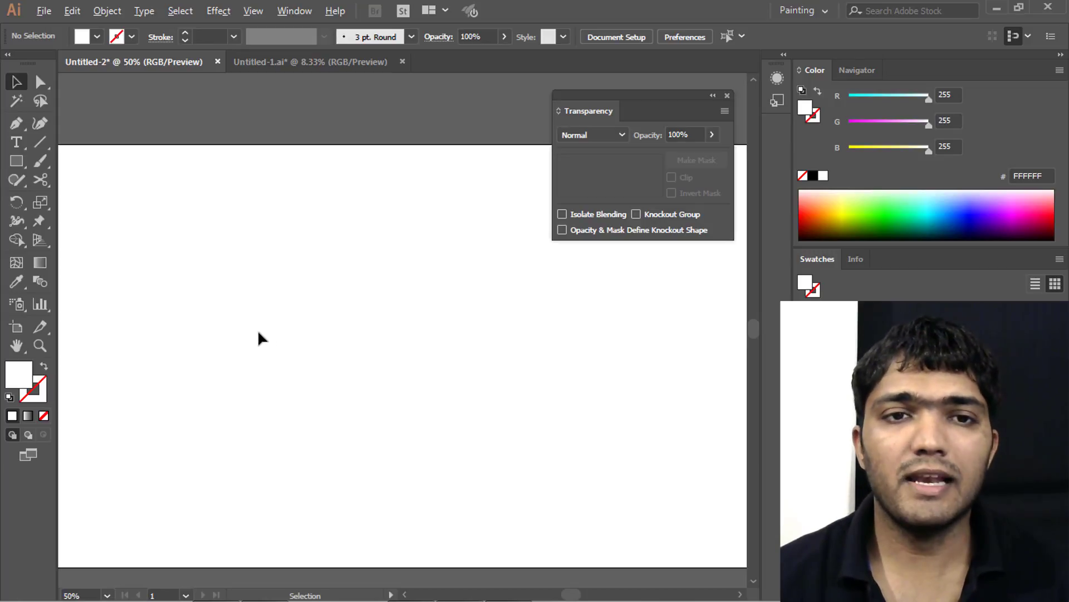
# - Fit the artboard in the window and turn on View > Show Transparency Grid
pyautogui.scroll(-1, 257, 330)
pyautogui.moveTo(284, 343); pyautogui.dragTo(325, 330)
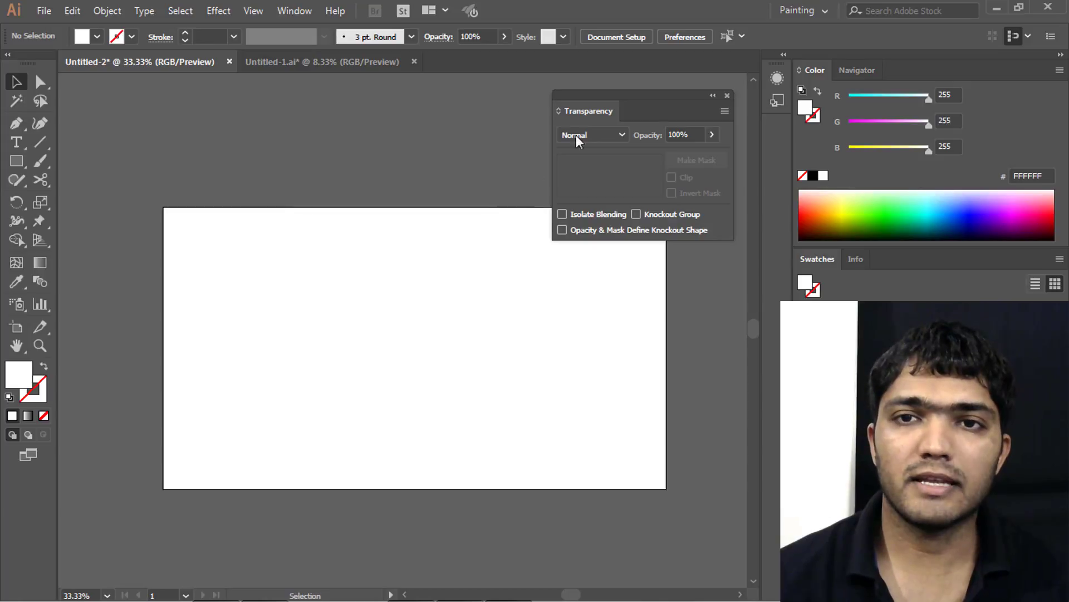
pyautogui.moveTo(622, 103); pyautogui.dragTo(627, 58)
pyautogui.scroll(1, 460, 210)
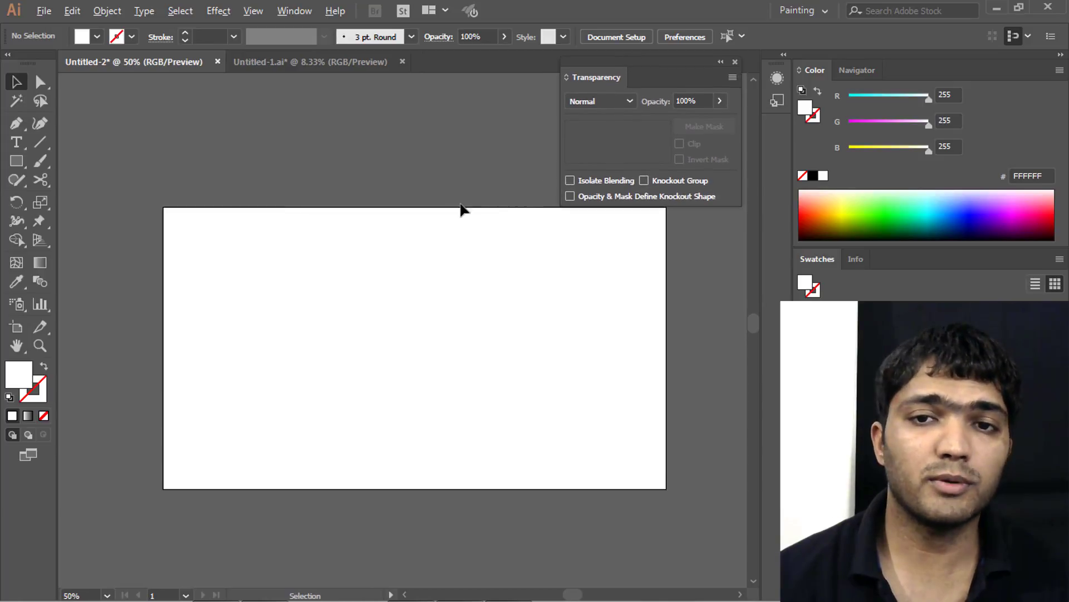
pyautogui.moveTo(357, 320); pyautogui.dragTo(411, 251)
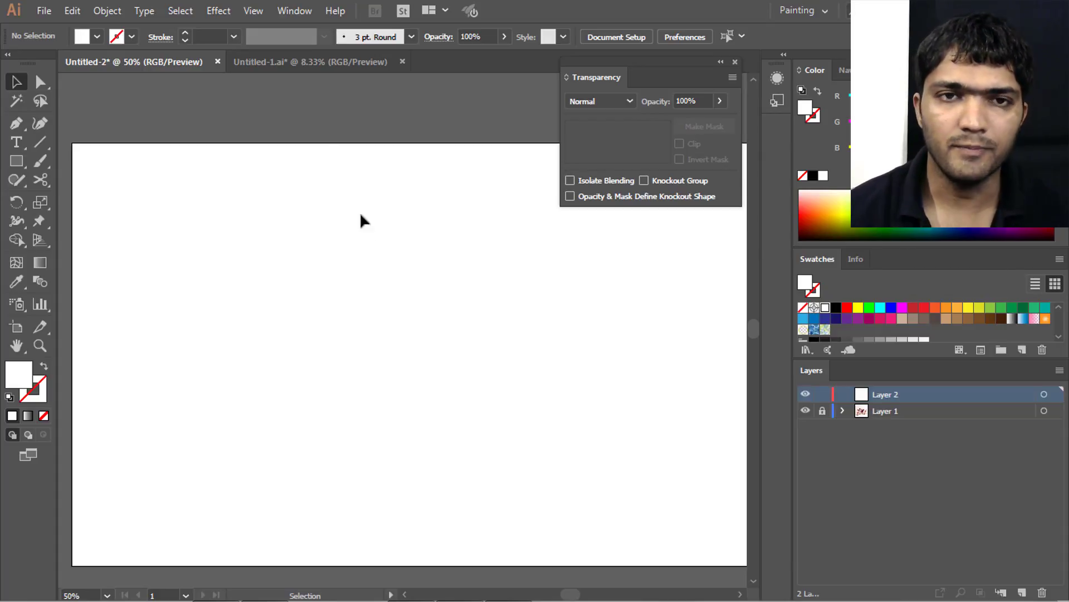
pyautogui.click(251, 14)
pyautogui.moveTo(313, 478)
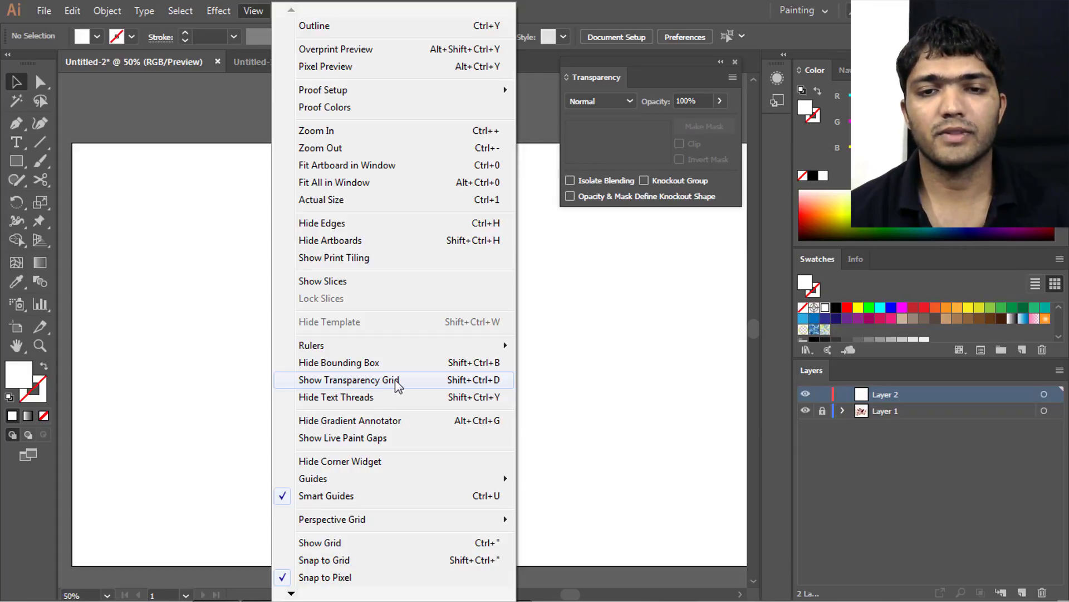
pyautogui.click(491, 381)
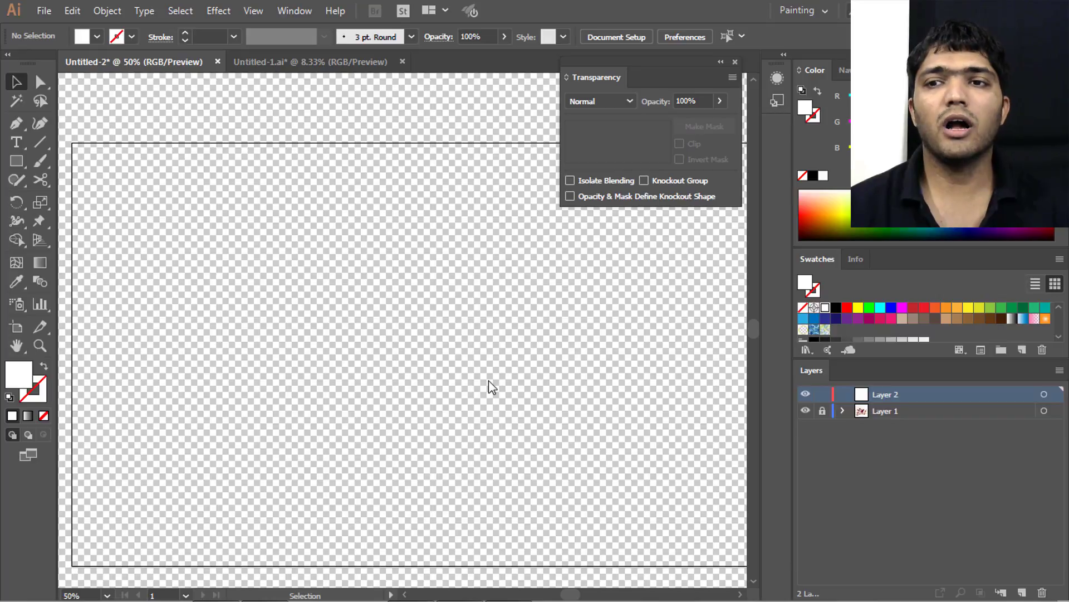
# - Draw a large rectangle, recolour it from orange to brown, position it upper-left, and deselect
pyautogui.click(16, 160)
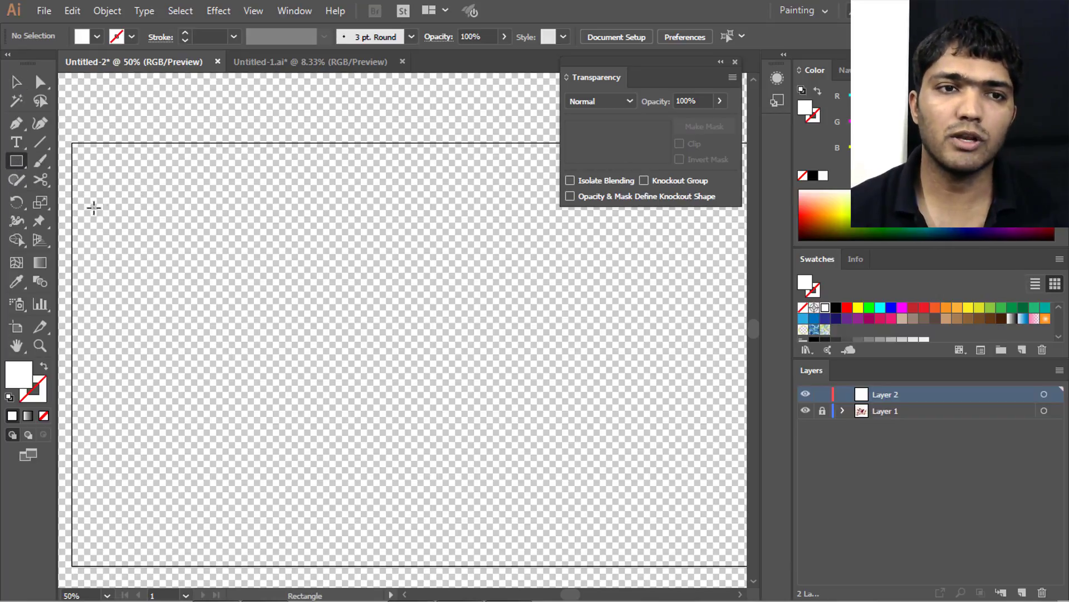
pyautogui.moveTo(159, 194); pyautogui.dragTo(576, 480)
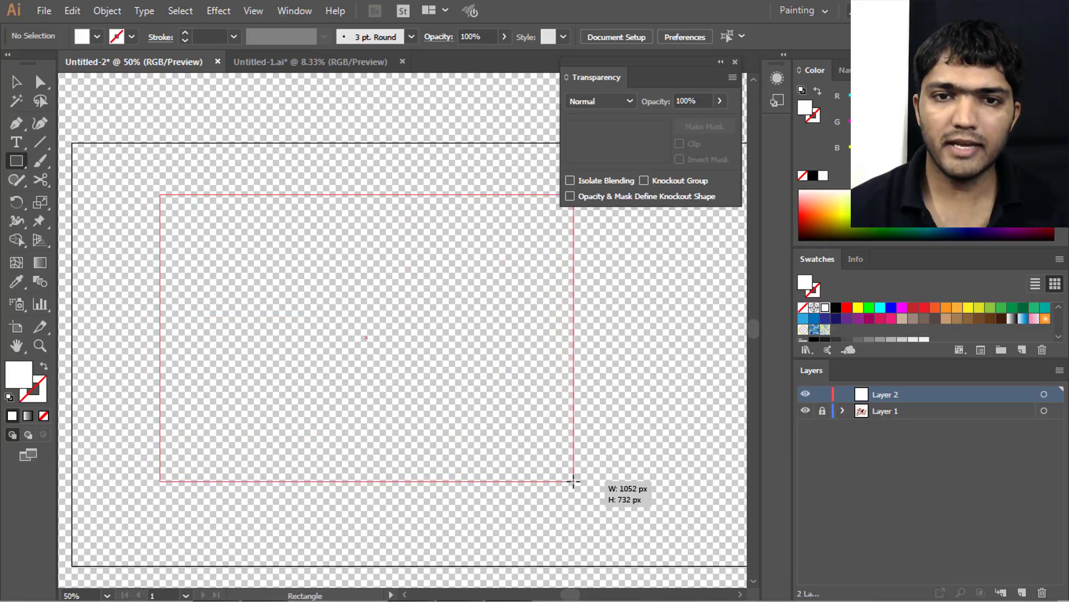
pyautogui.moveTo(463, 356); pyautogui.dragTo(432, 372)
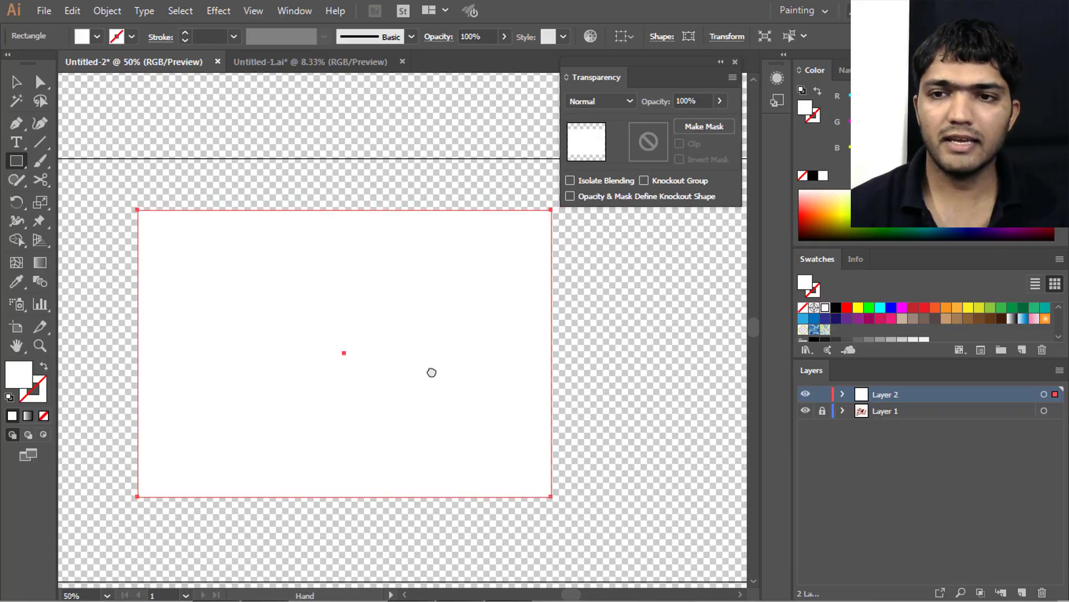
pyautogui.click(936, 307)
pyautogui.press('v')
pyautogui.moveTo(434, 295); pyautogui.dragTo(312, 223)
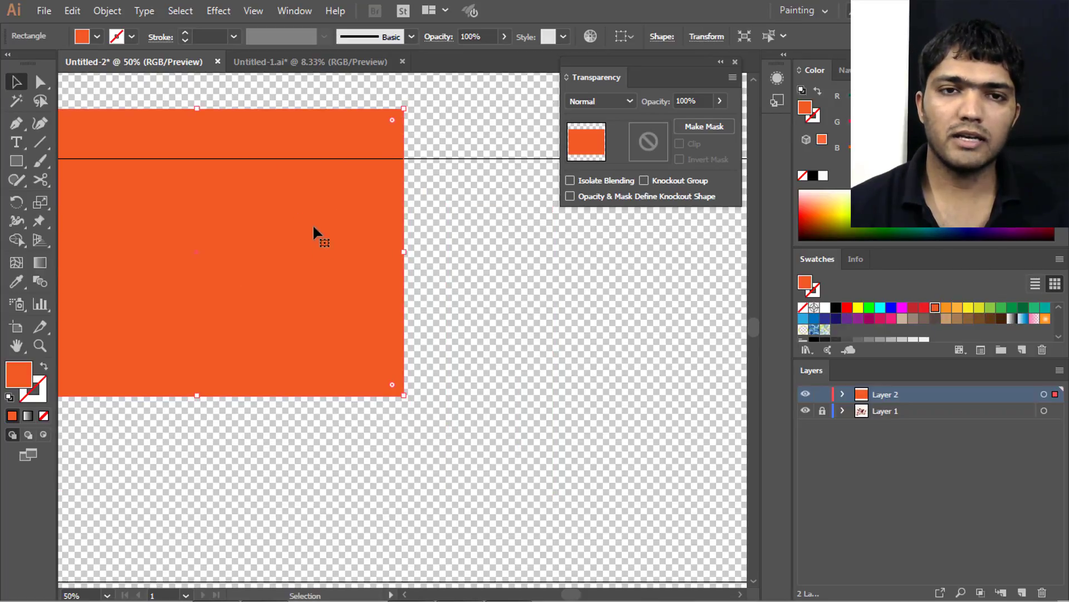
pyautogui.click(991, 318)
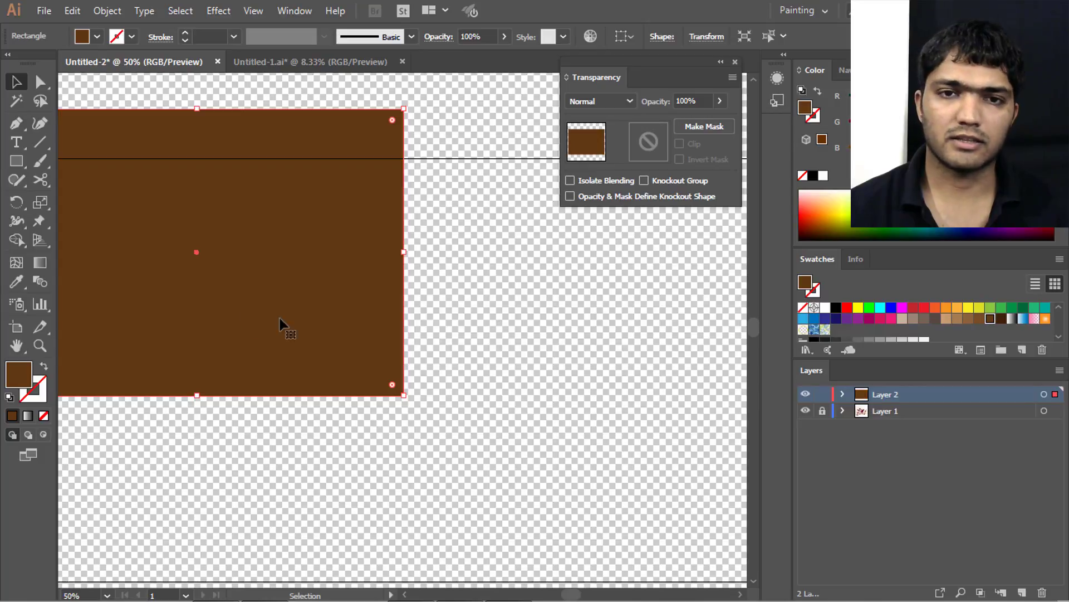
pyautogui.moveTo(262, 301); pyautogui.dragTo(281, 303)
pyautogui.hotkey('ctrl', 'shift', 'a')
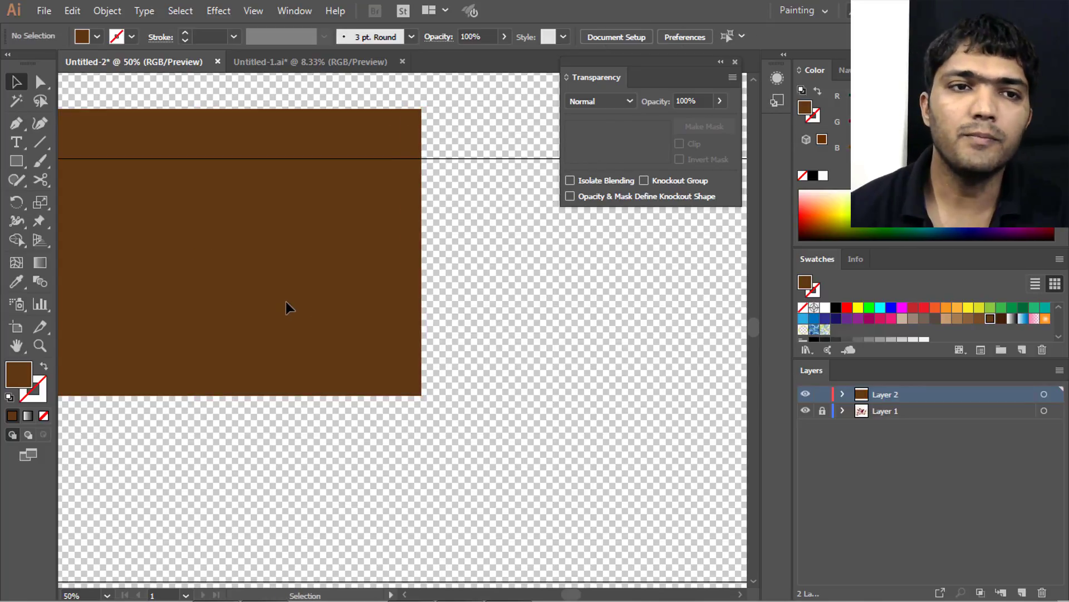
# - Draw a 319 px blue circle across the rectangle's right edge and bring up the Transparency panel
pyautogui.click(16, 161)
pyautogui.click(83, 198)
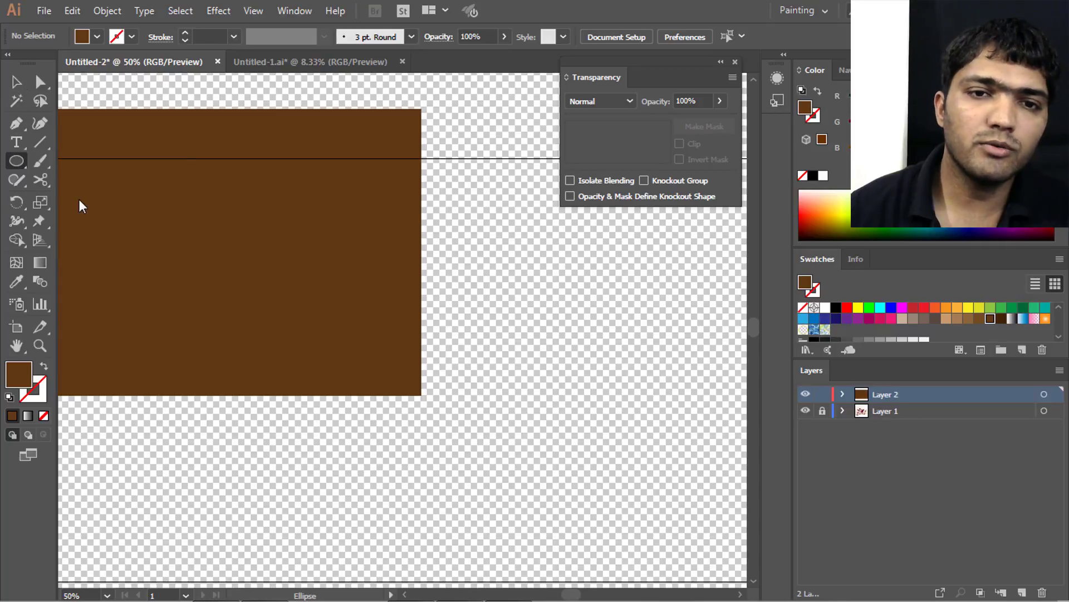
pyautogui.moveTo(387, 230); pyautogui.dragTo(516, 353)
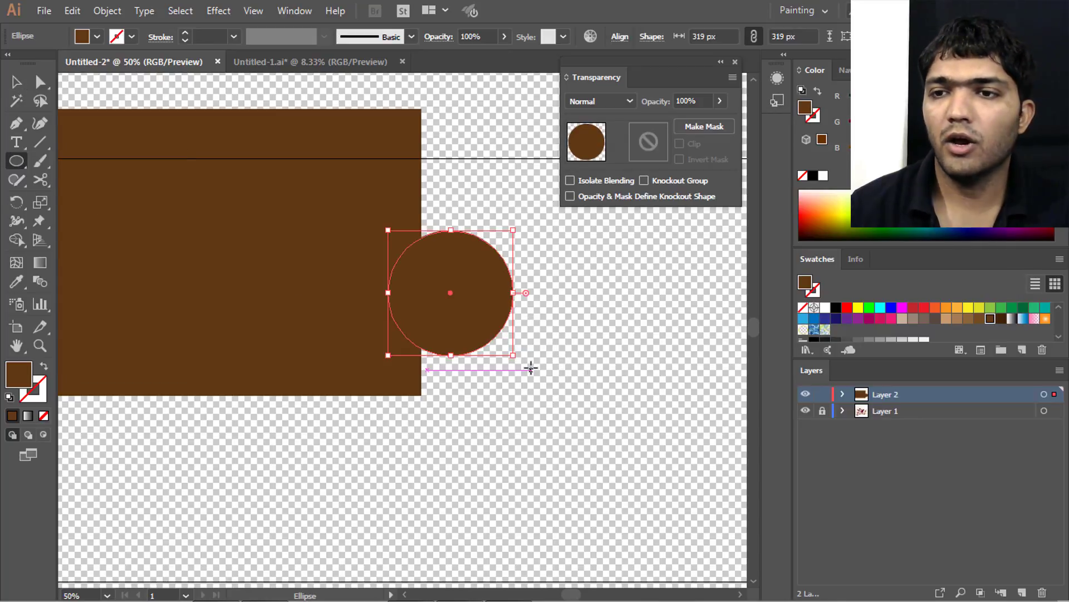
pyautogui.click(817, 319)
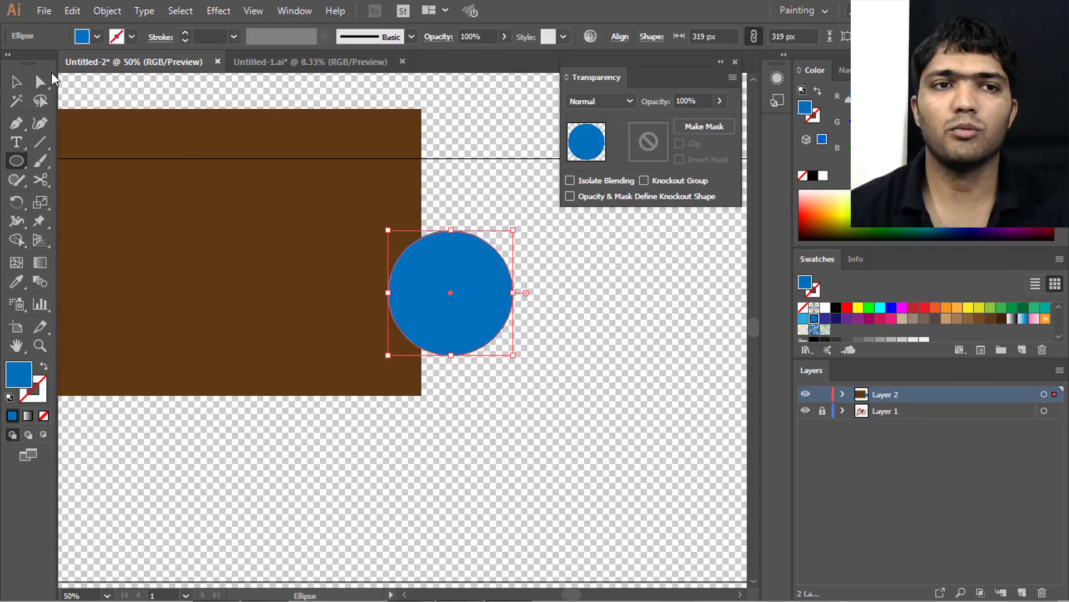
pyautogui.press('v')
pyautogui.moveTo(457, 269); pyautogui.dragTo(442, 275)
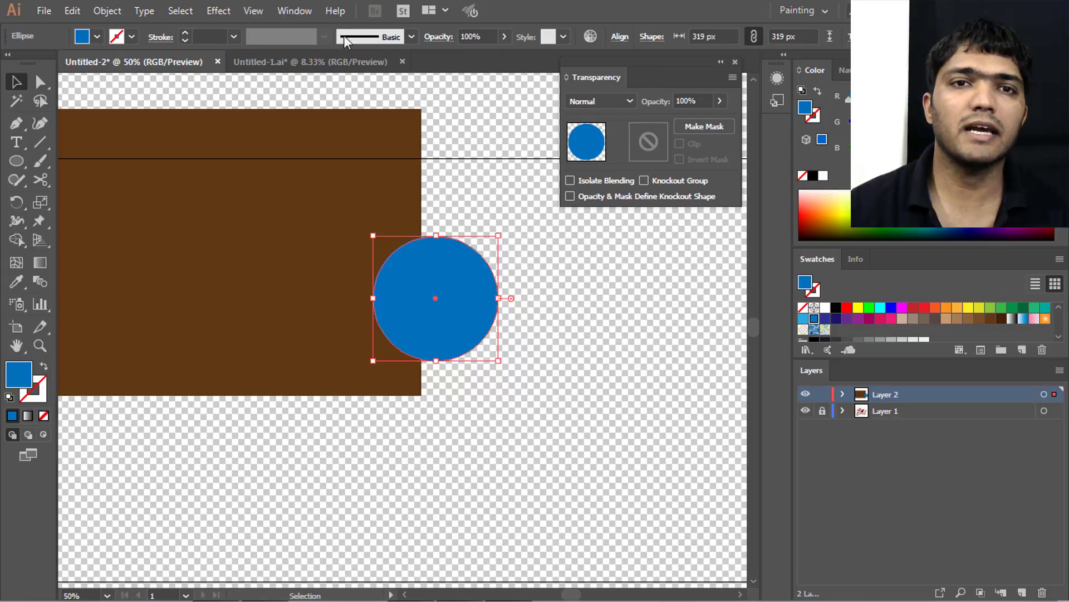
pyautogui.click(294, 11)
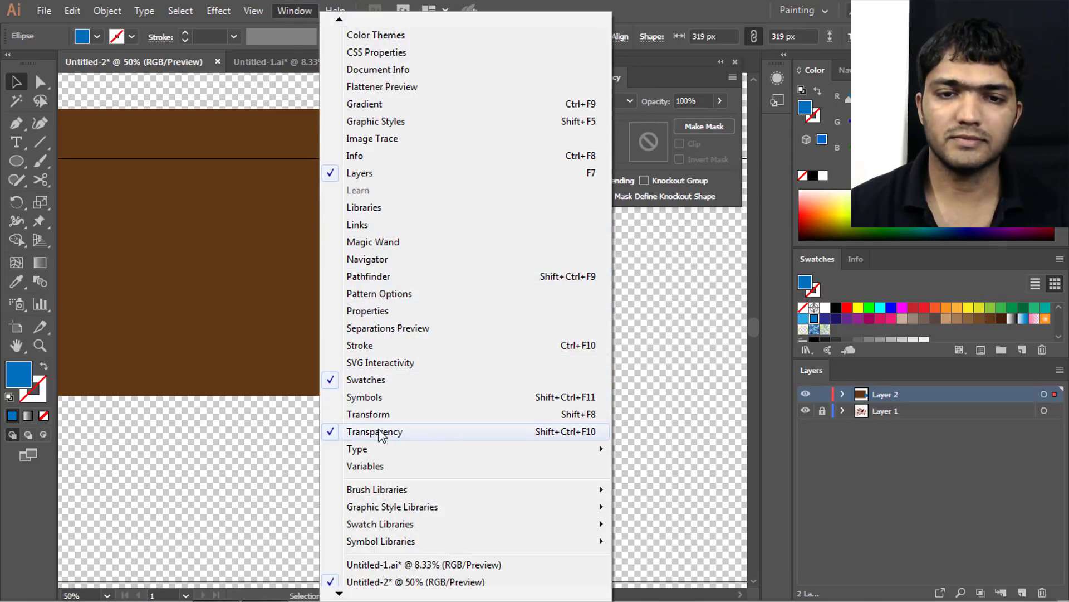
pyautogui.click(250, 282)
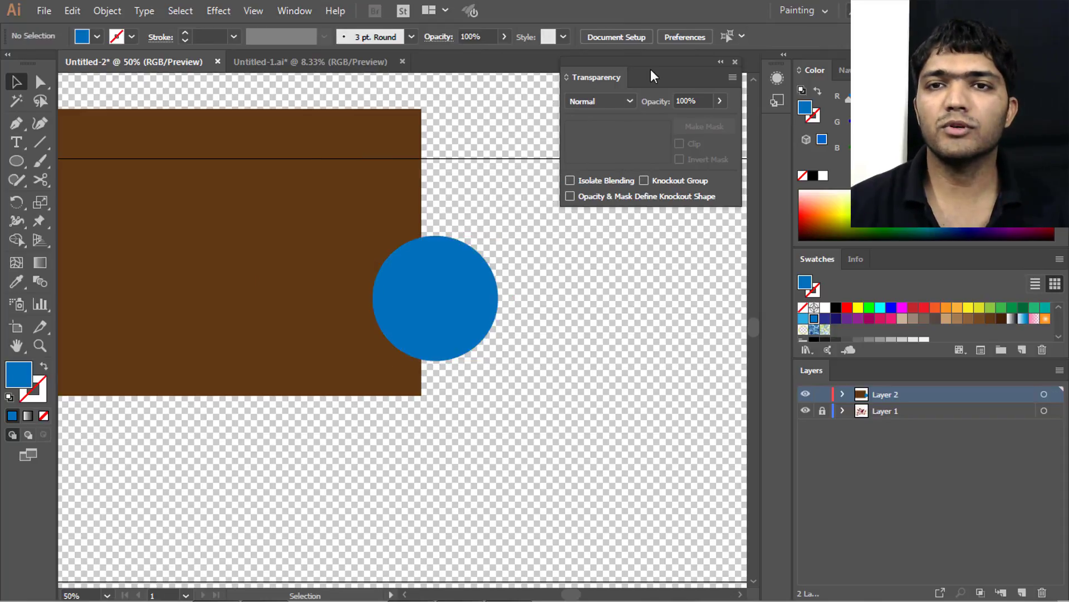
pyautogui.moveTo(651, 69); pyautogui.dragTo(651, 77)
pyautogui.click(426, 296)
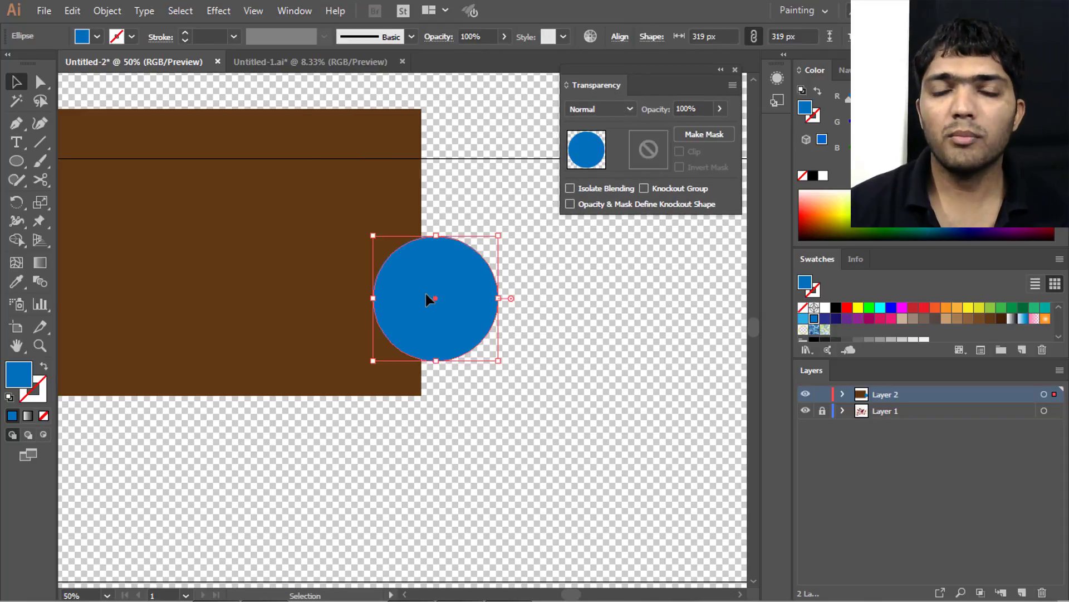
pyautogui.moveTo(437, 286)
pyautogui.mouseDown()
pyautogui.moveTo(415, 273)
pyautogui.moveTo(442, 269)
pyautogui.mouseUp()
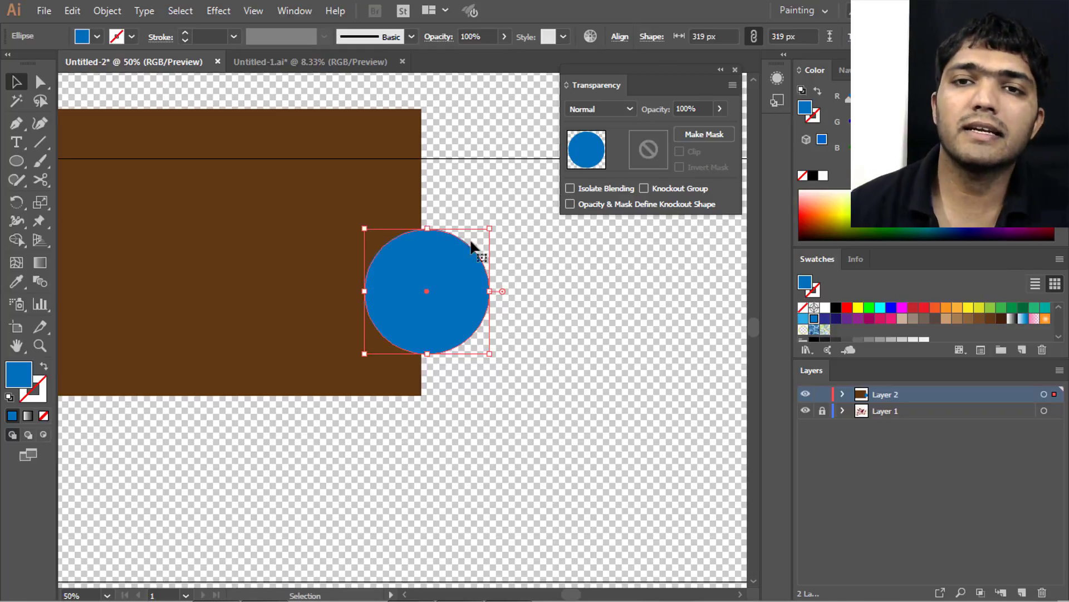
pyautogui.click(720, 109)
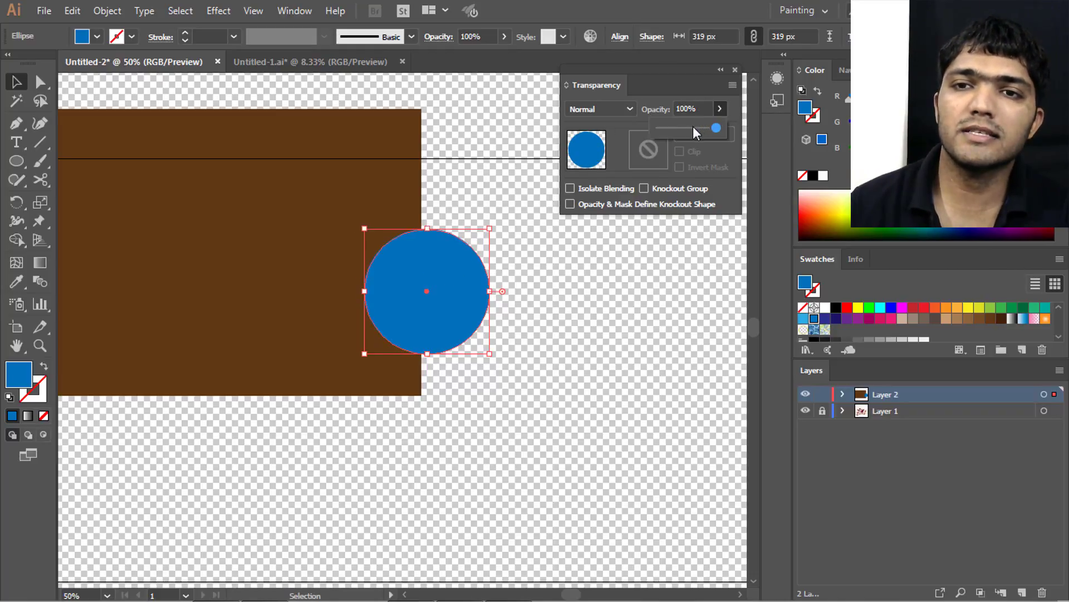
pyautogui.moveTo(693, 126); pyautogui.dragTo(691, 127)
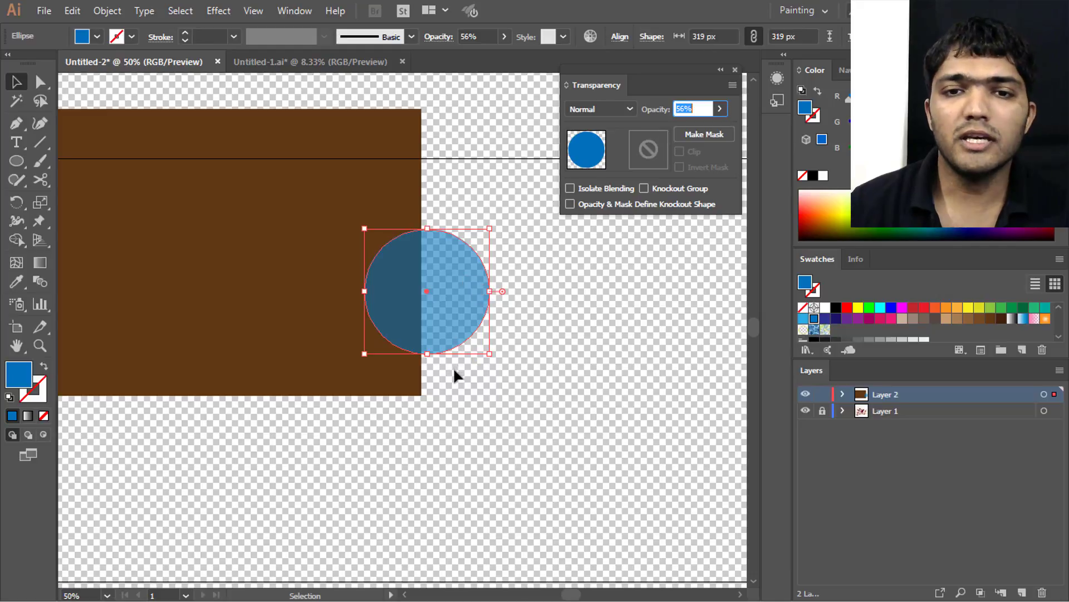
pyautogui.moveTo(448, 284)
pyautogui.mouseDown()
pyautogui.moveTo(442, 409)
pyautogui.moveTo(445, 360)
pyautogui.moveTo(501, 357)
pyautogui.moveTo(482, 387)
pyautogui.moveTo(458, 372)
pyautogui.mouseUp()
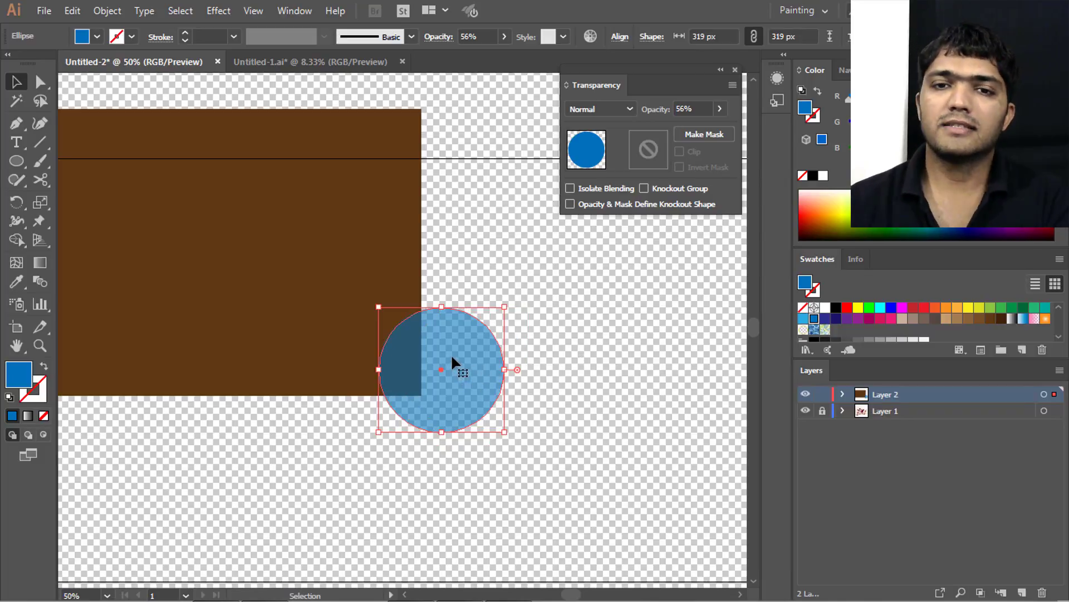
pyautogui.click(720, 108)
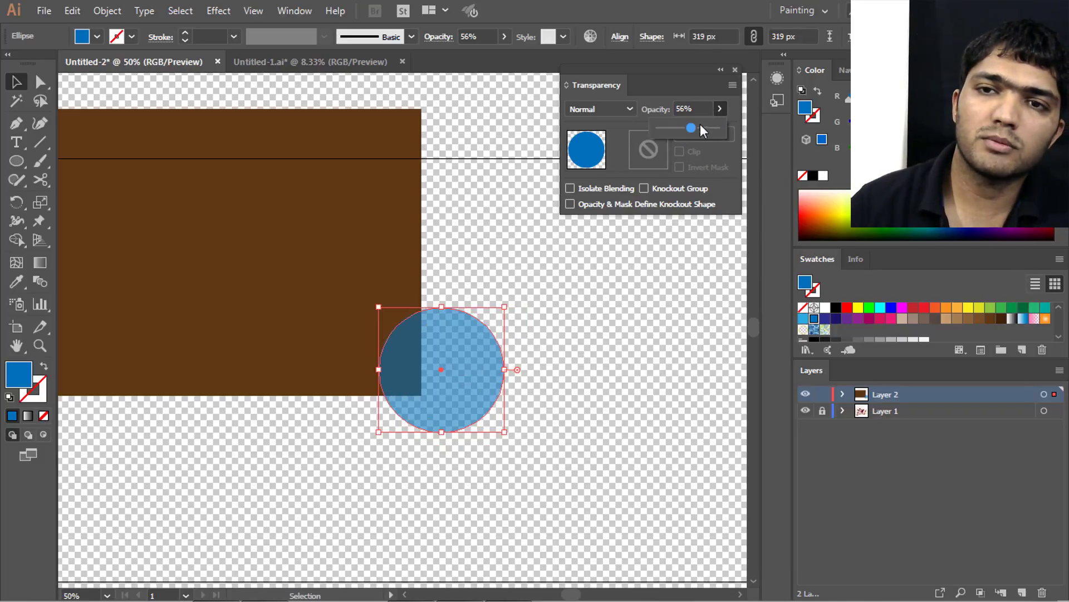
pyautogui.moveTo(700, 125); pyautogui.dragTo(726, 131)
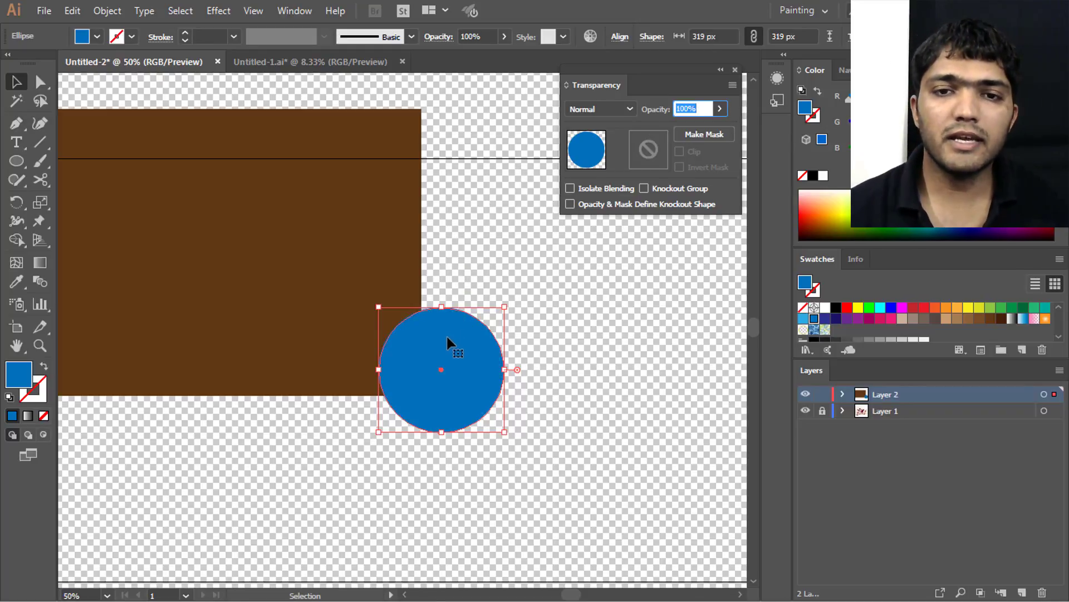
pyautogui.moveTo(447, 334); pyautogui.dragTo(440, 265)
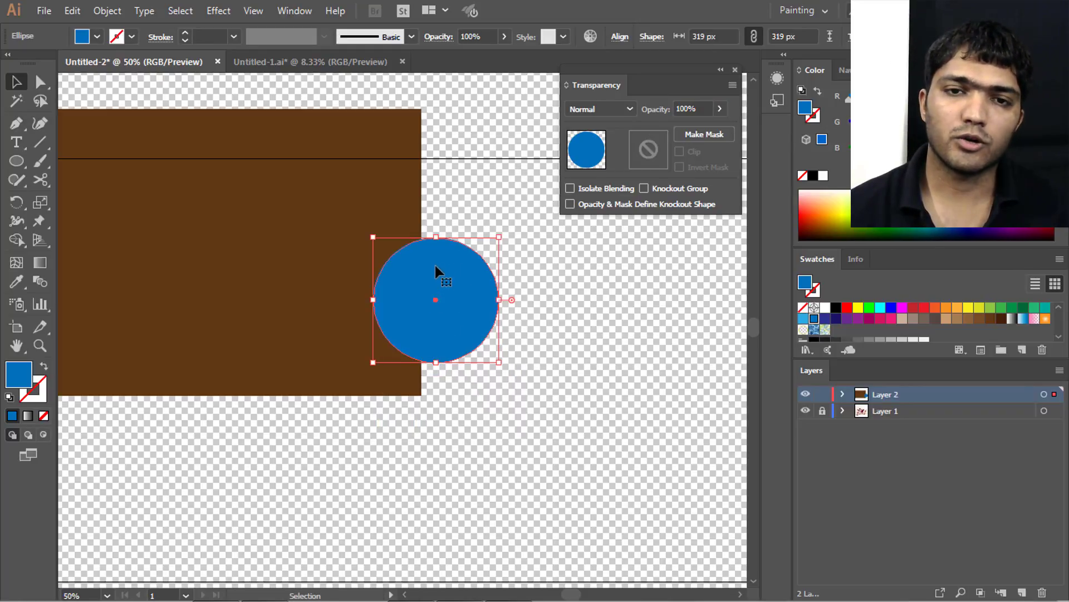
# - Recolour the copied circles green and red, then marquee-select all three and shift them left
pyautogui.moveTo(437, 282)
pyautogui.mouseDown()
pyautogui.moveTo(433, 365)
pyautogui.moveTo(505, 316)
pyautogui.mouseUp()
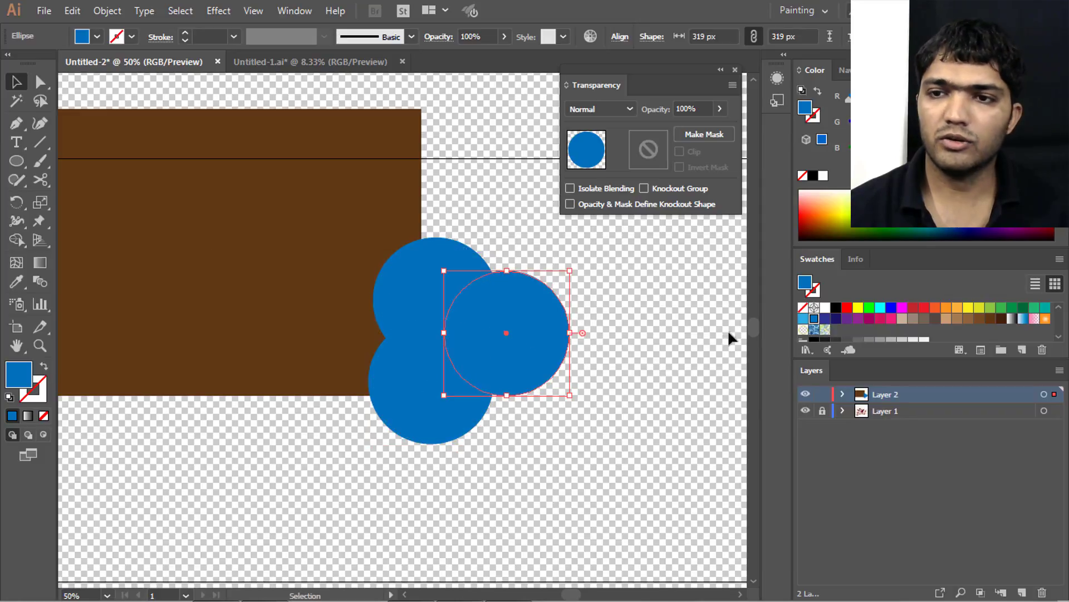
pyautogui.click(1001, 307)
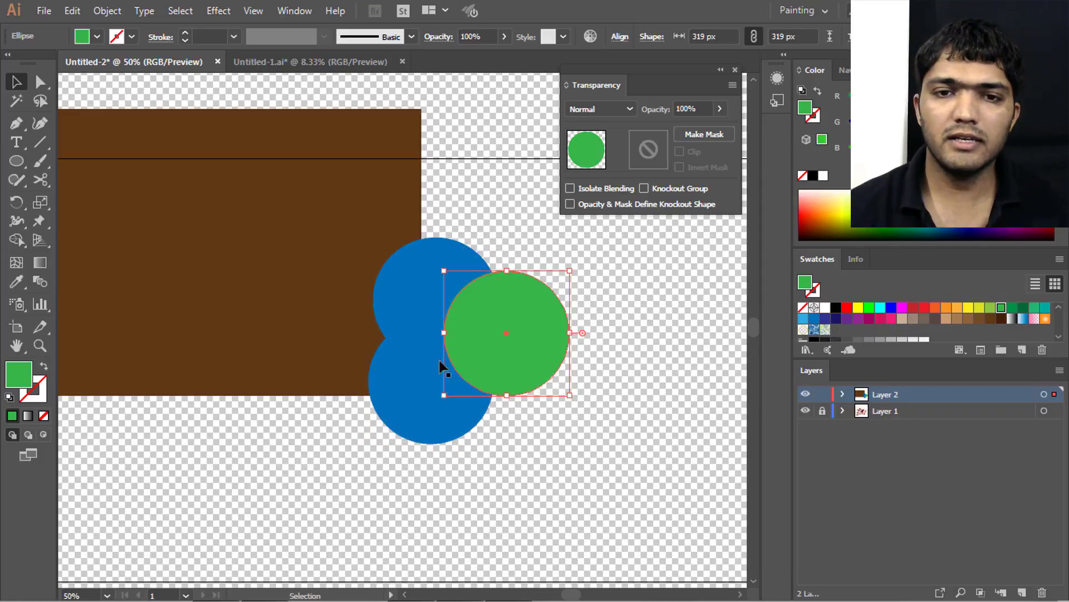
pyautogui.moveTo(442, 368); pyautogui.dragTo(439, 375)
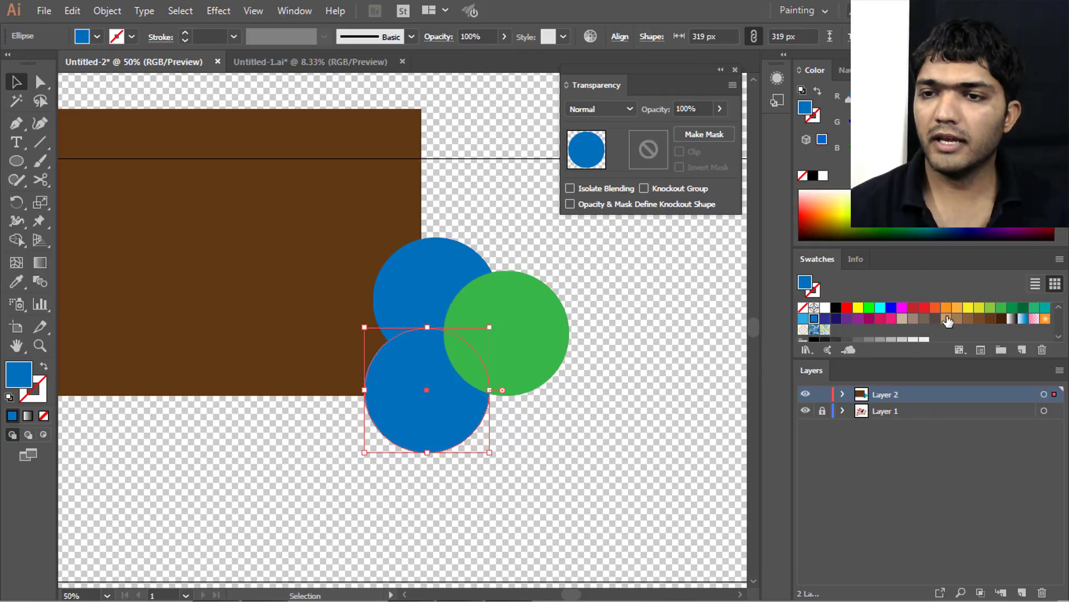
pyautogui.click(924, 308)
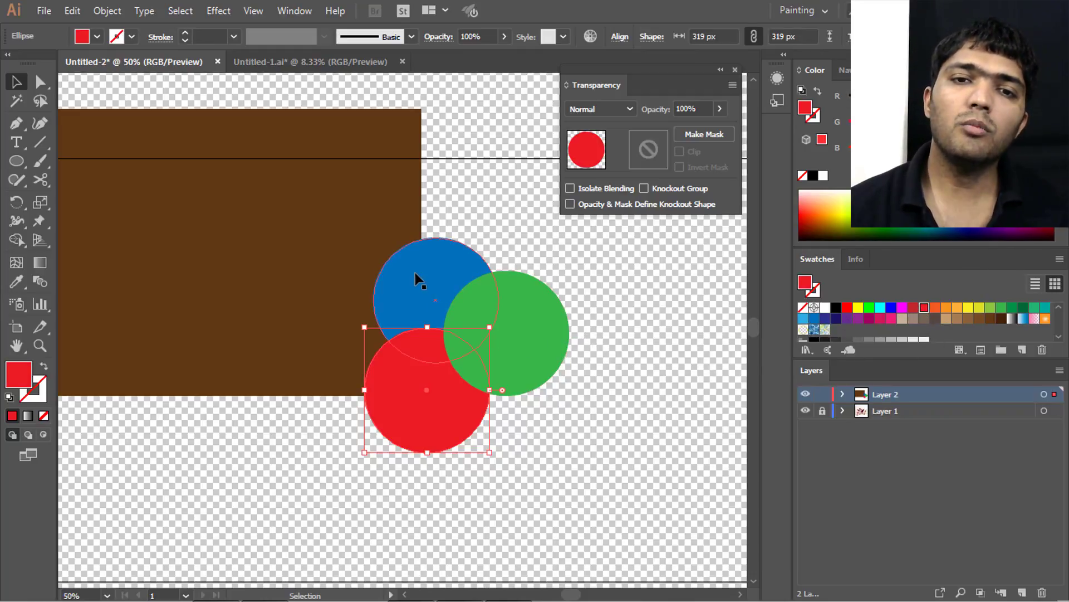
pyautogui.moveTo(329, 238); pyautogui.dragTo(591, 475)
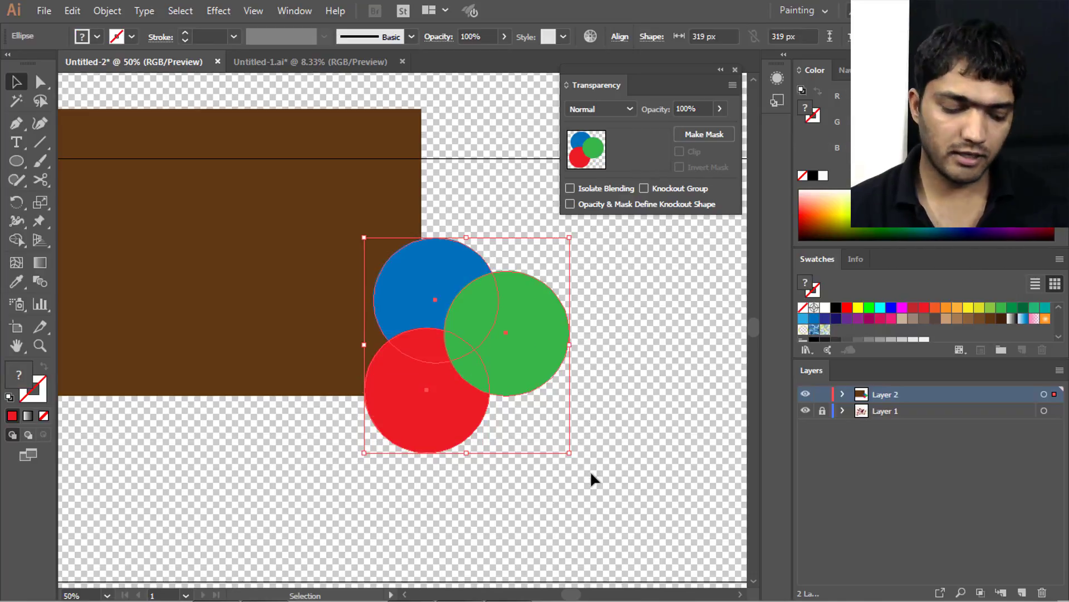
pyautogui.moveTo(516, 338); pyautogui.dragTo(494, 345)
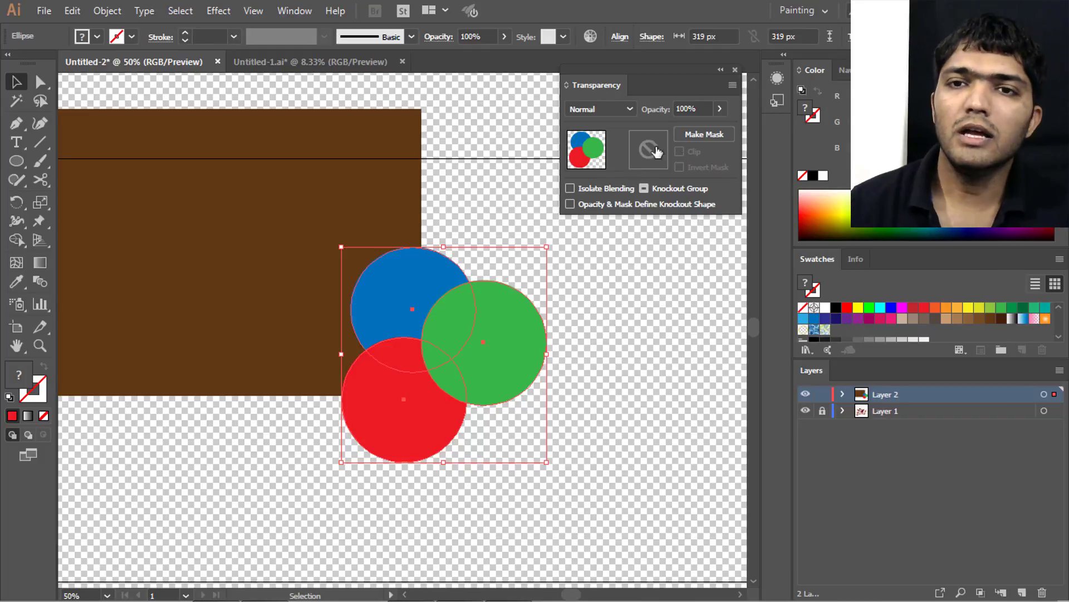
# - In Isolation Mode, set the green circle's opacity to 50%, then exit and select all circles
pyautogui.click(720, 109)
pyautogui.moveTo(691, 126)
pyautogui.mouseDown()
pyautogui.moveTo(681, 127)
pyautogui.moveTo(731, 135)
pyautogui.mouseUp()
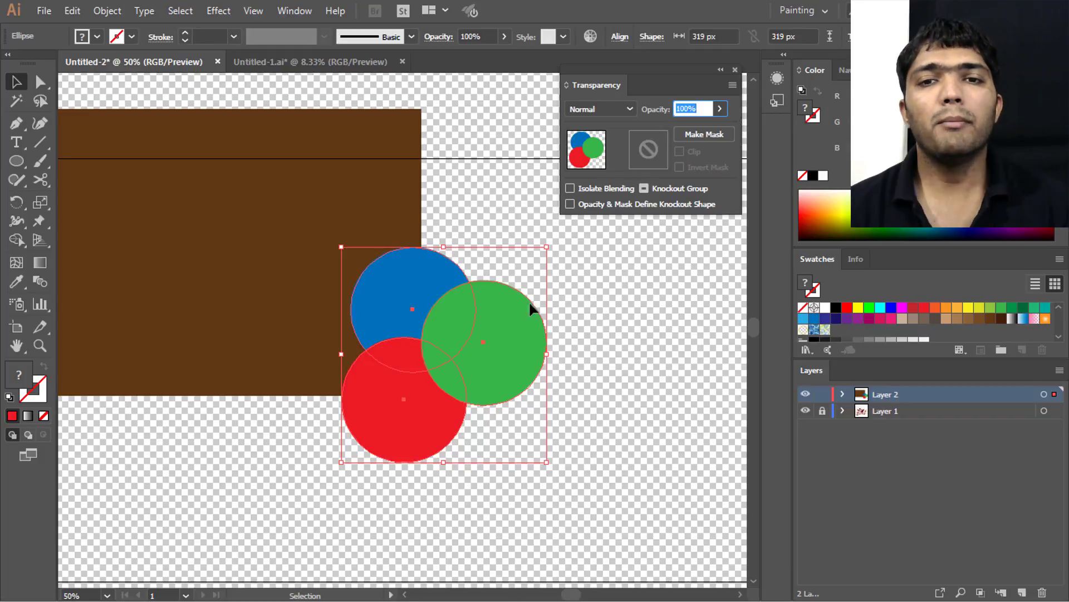
pyautogui.doubleClick(493, 328)
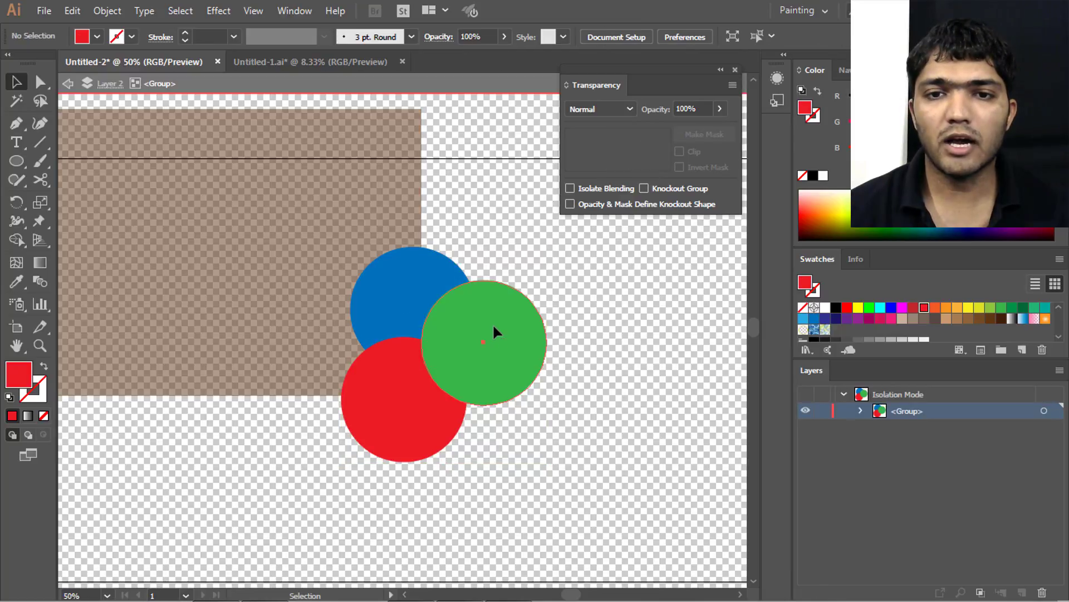
pyautogui.click(493, 329)
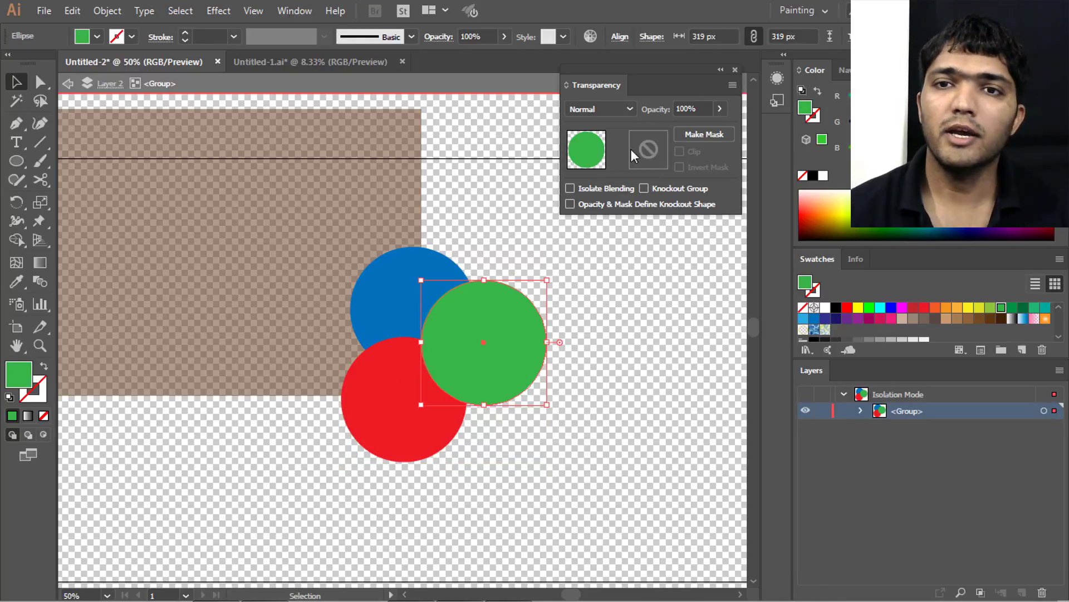
pyautogui.click(689, 127)
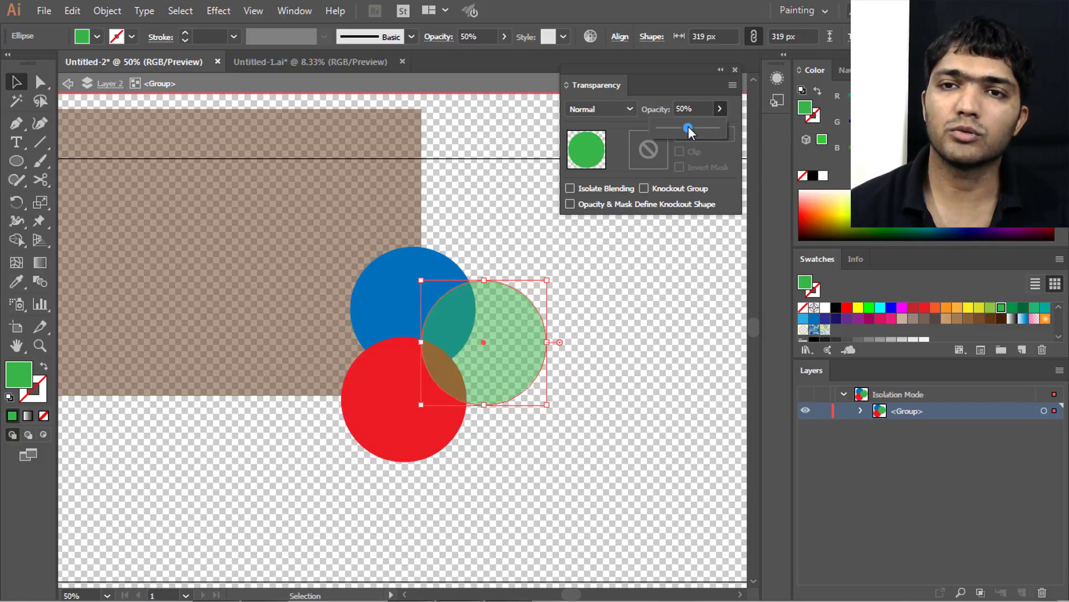
pyautogui.doubleClick(606, 324)
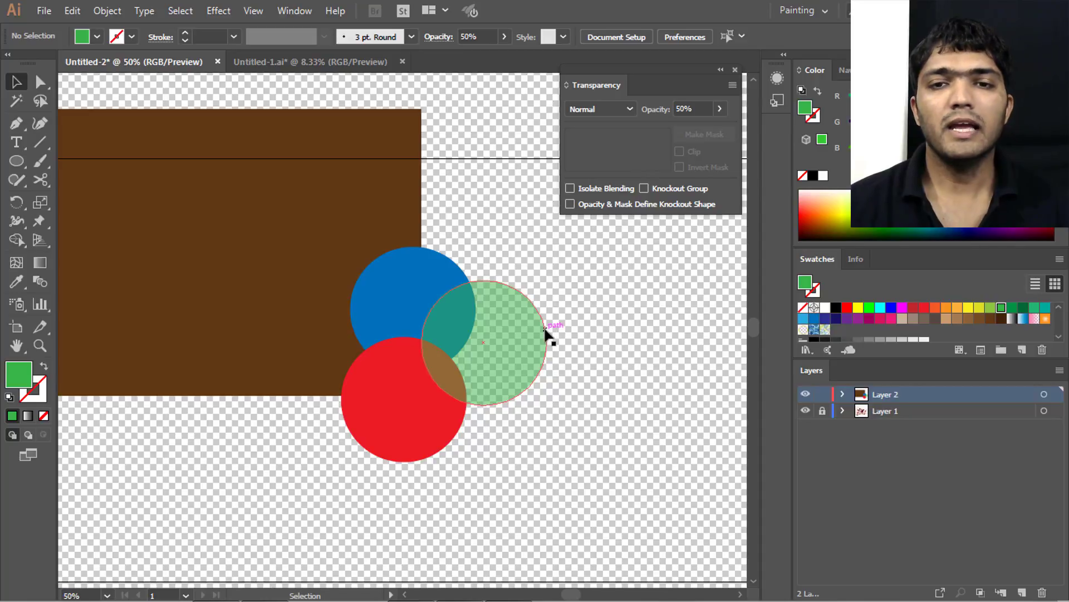
pyautogui.hotkey('ctrl', 'a')
# - Drag the three-circle group left and then up over the brown rectangle's right edge
pyautogui.moveTo(510, 334)
pyautogui.mouseDown()
pyautogui.moveTo(407, 294)
pyautogui.moveTo(386, 323)
pyautogui.moveTo(414, 323)
pyautogui.moveTo(411, 375)
pyautogui.moveTo(504, 355)
pyautogui.moveTo(469, 341)
pyautogui.mouseUp()
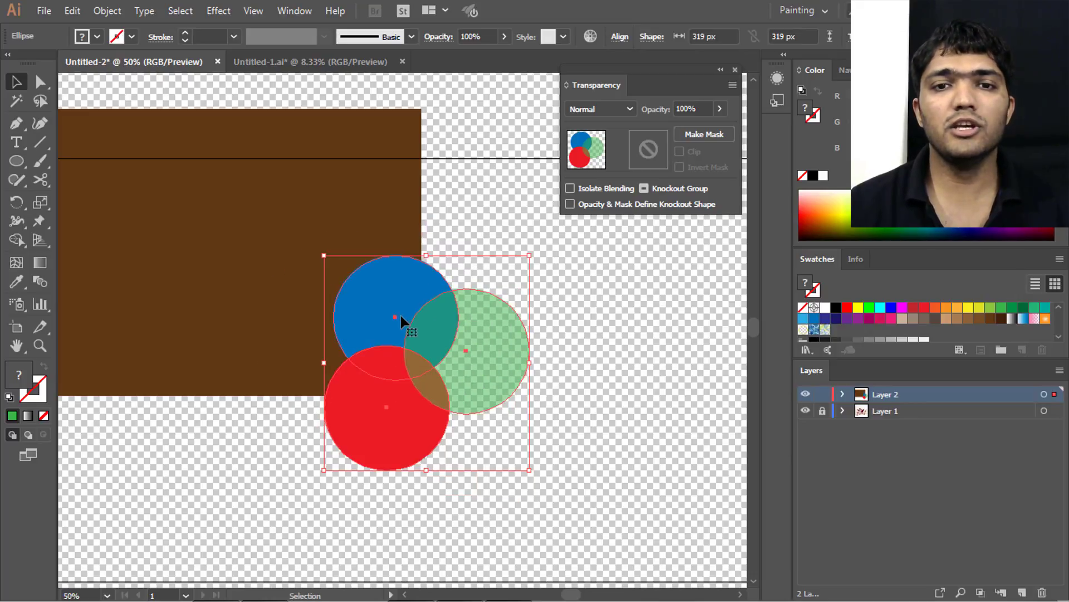
pyautogui.moveTo(346, 335); pyautogui.dragTo(341, 337)
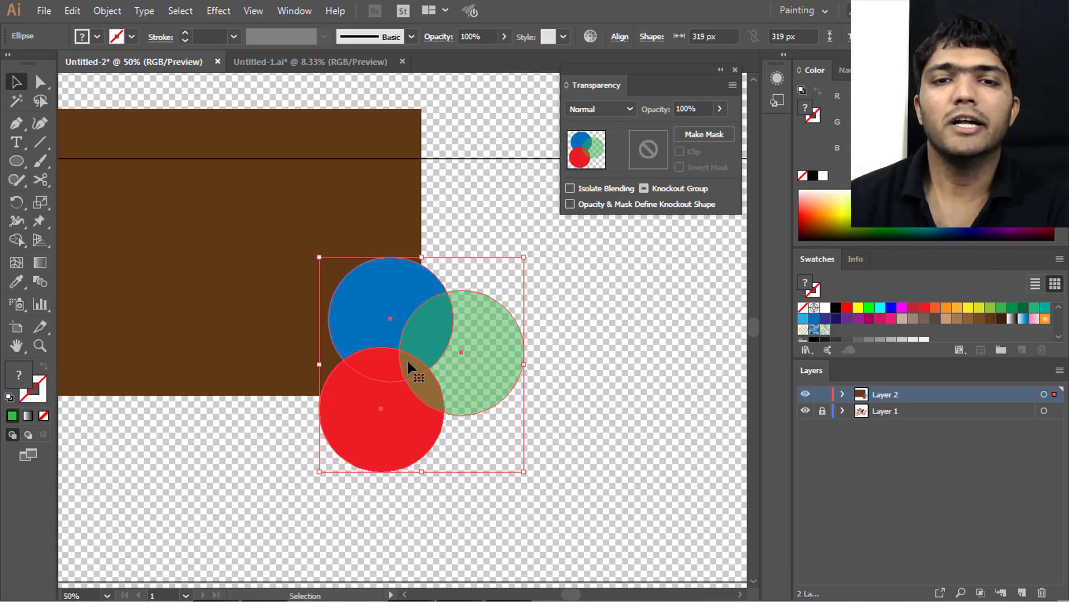
pyautogui.moveTo(434, 334); pyautogui.dragTo(435, 309)
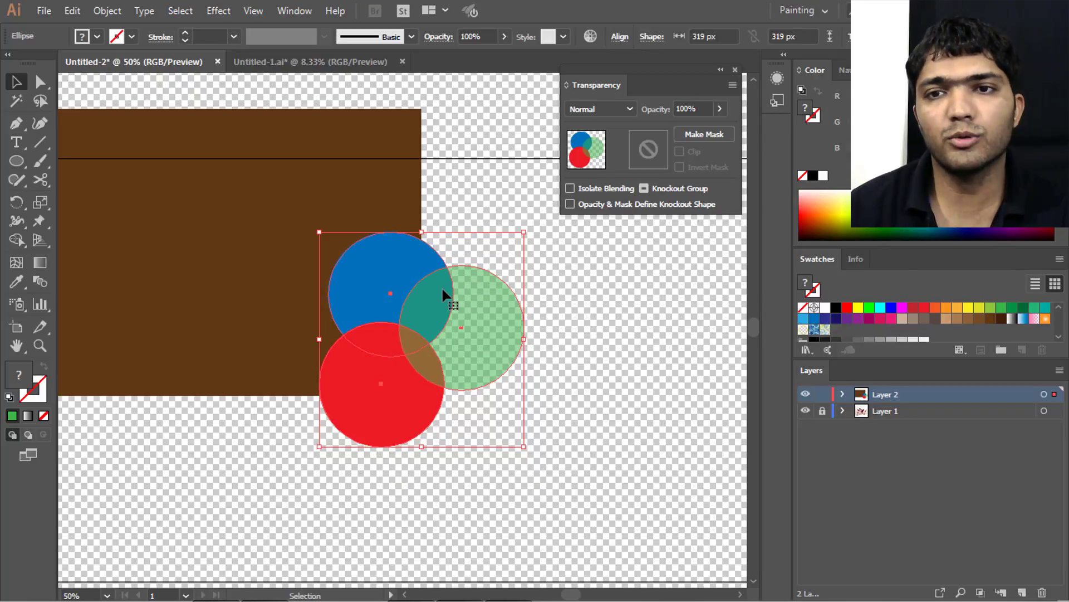
# - Turn on Knockout Group for the circles, toggling it off and on to compare
pyautogui.click(645, 188)
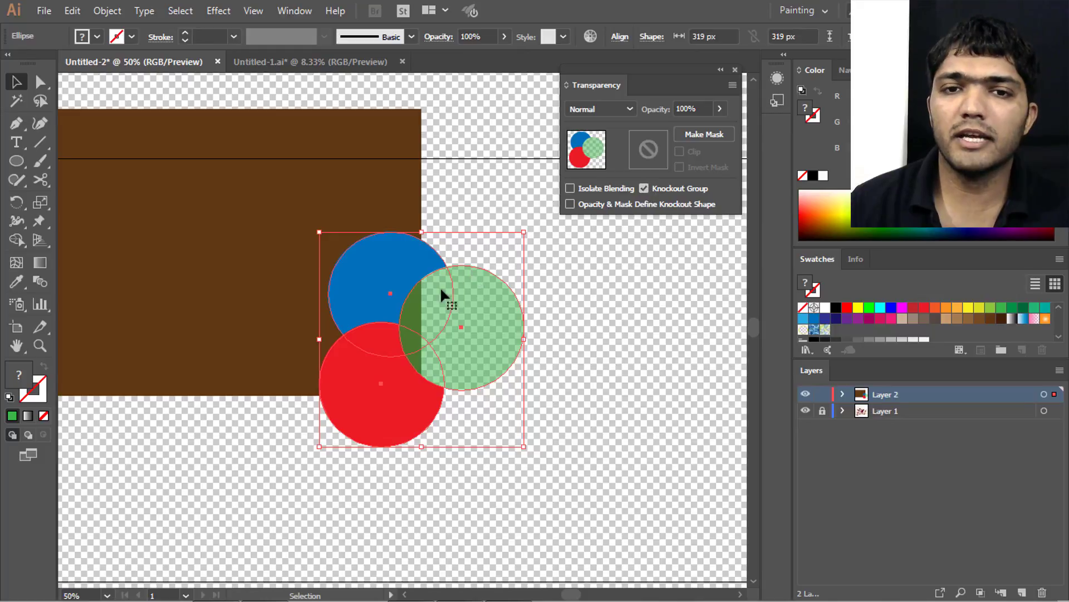
pyautogui.moveTo(461, 308); pyautogui.dragTo(523, 325)
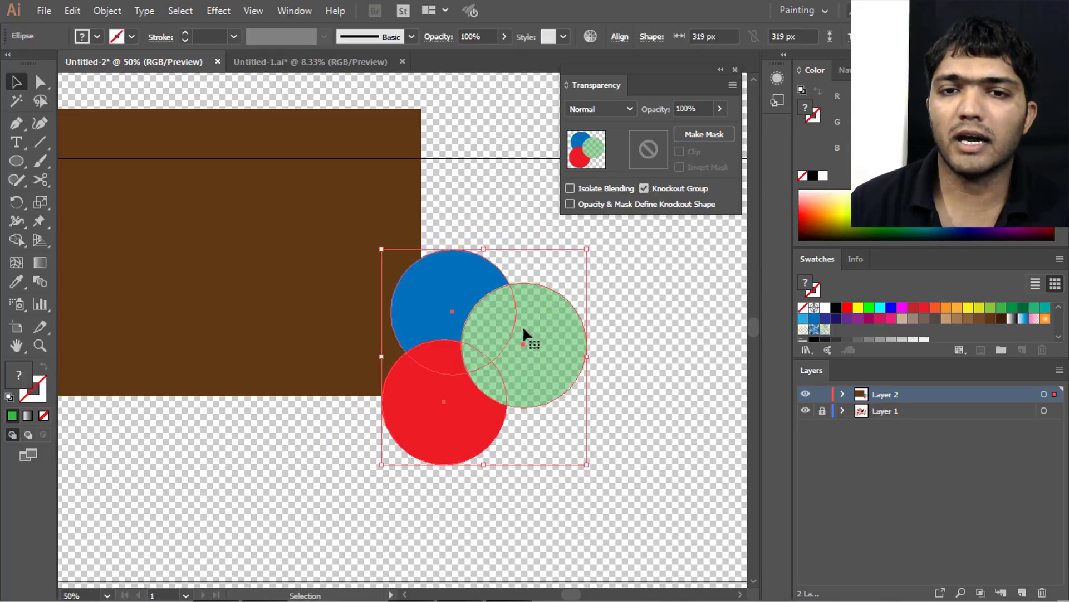
pyautogui.click(644, 188)
pyautogui.click(644, 188)
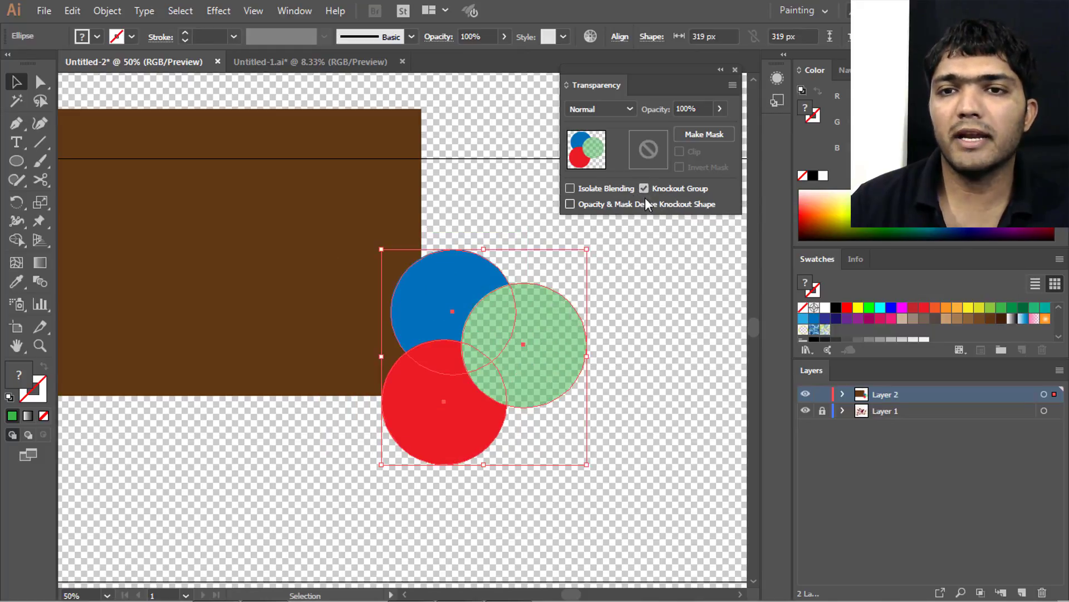
# - Reposition the circle group over the brown rectangle and reselect it
pyautogui.moveTo(517, 336)
pyautogui.mouseDown()
pyautogui.moveTo(409, 296)
pyautogui.moveTo(555, 380)
pyautogui.mouseUp()
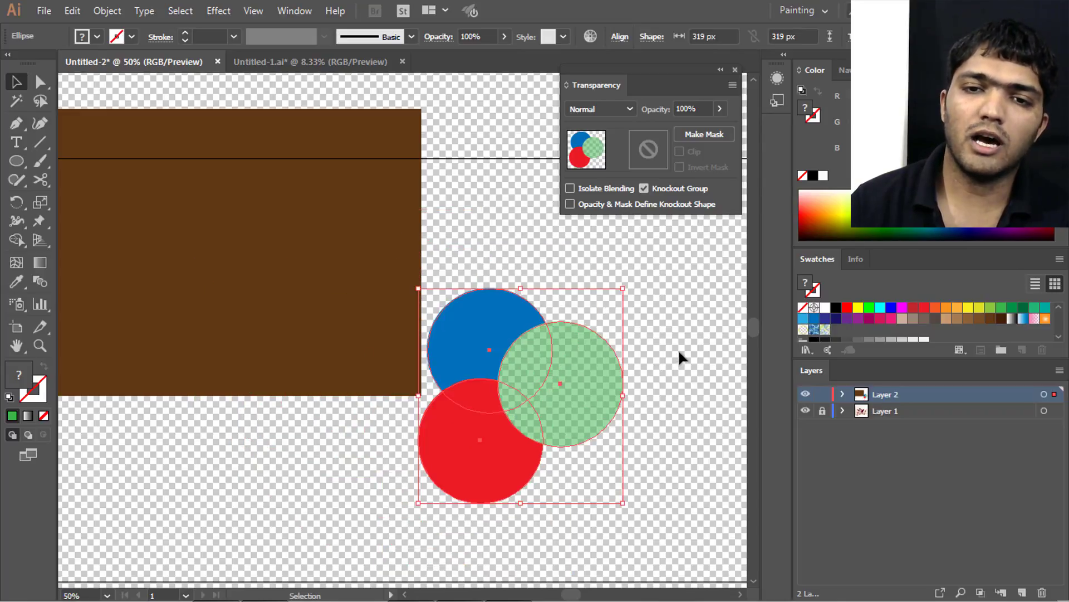
pyautogui.click(679, 352)
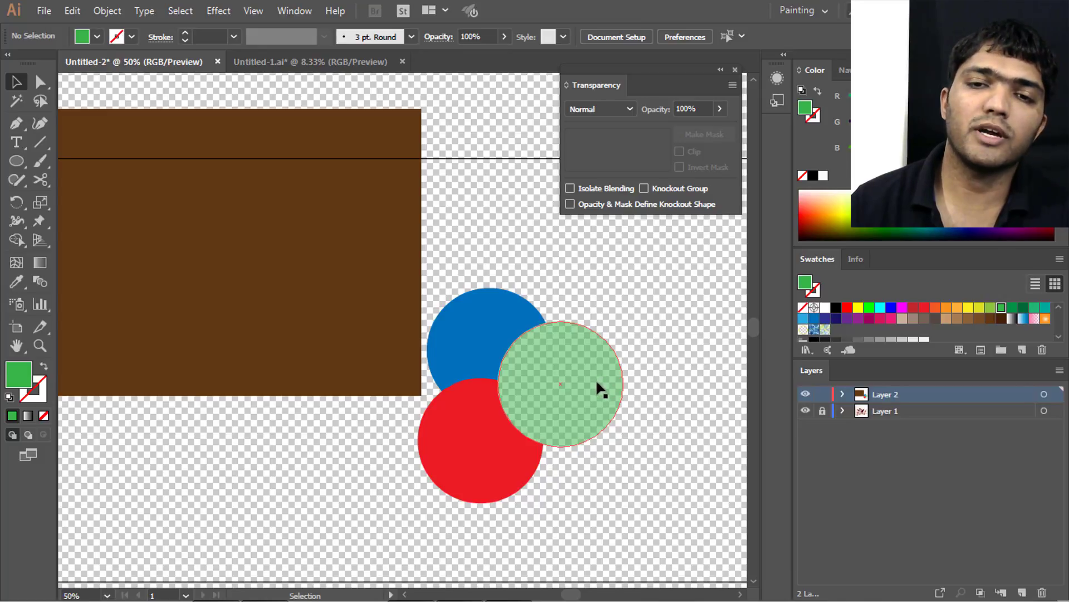
pyautogui.moveTo(601, 378); pyautogui.dragTo(434, 325)
pyautogui.moveTo(375, 350)
pyautogui.mouseDown()
pyautogui.moveTo(336, 406)
pyautogui.moveTo(596, 397)
pyautogui.mouseUp()
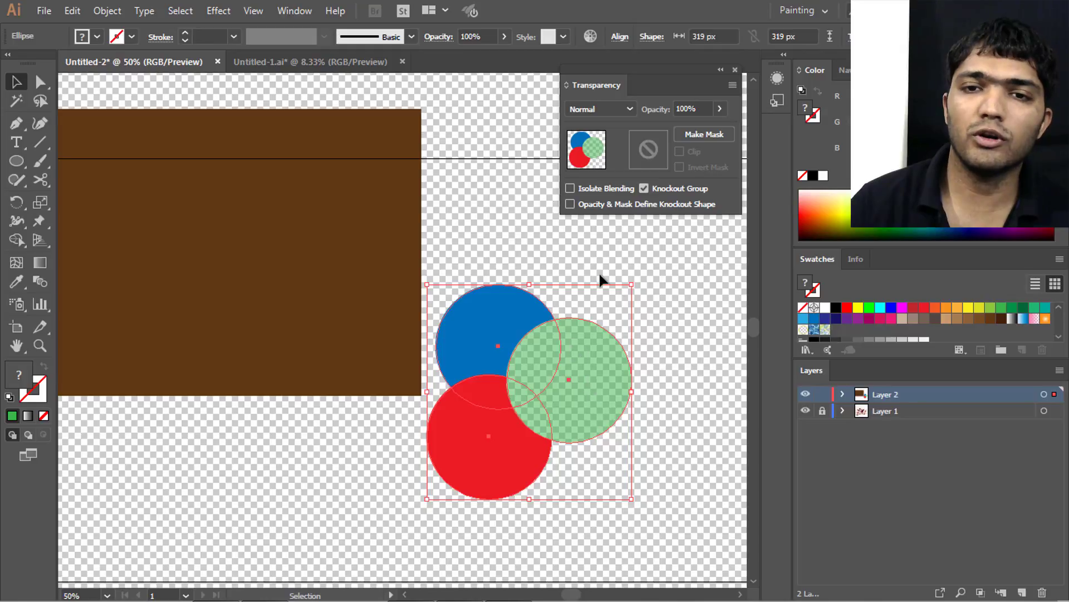
pyautogui.click(550, 254)
# - In Isolation Mode, drop the green circle to 0%, move it lower-left, then raise it to 49% opacity
pyautogui.doubleClick(565, 362)
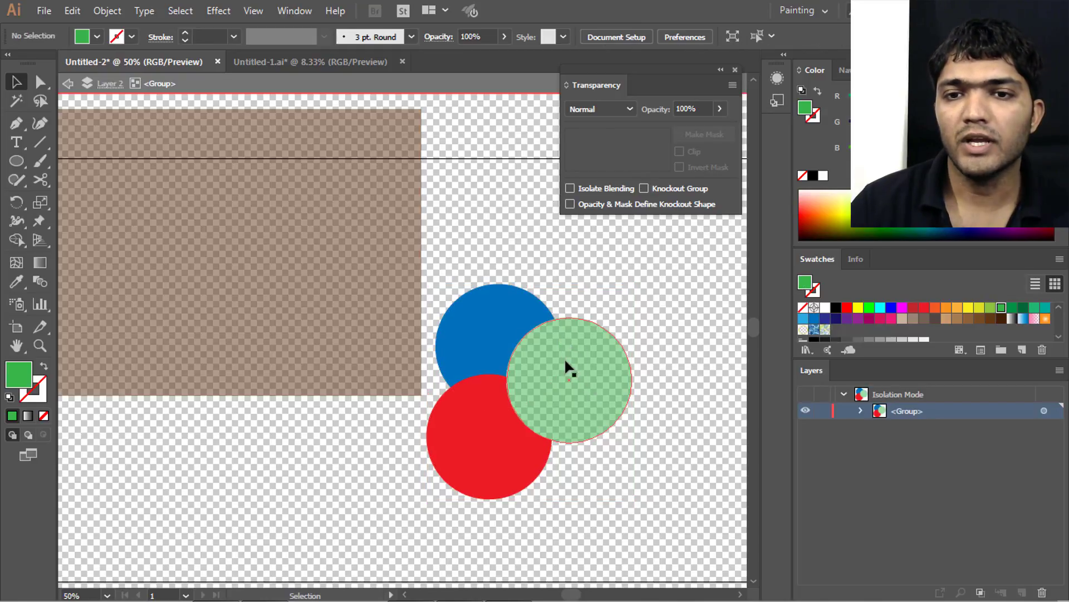
pyautogui.click(565, 361)
pyautogui.click(719, 109)
pyautogui.moveTo(696, 123); pyautogui.dragTo(648, 131)
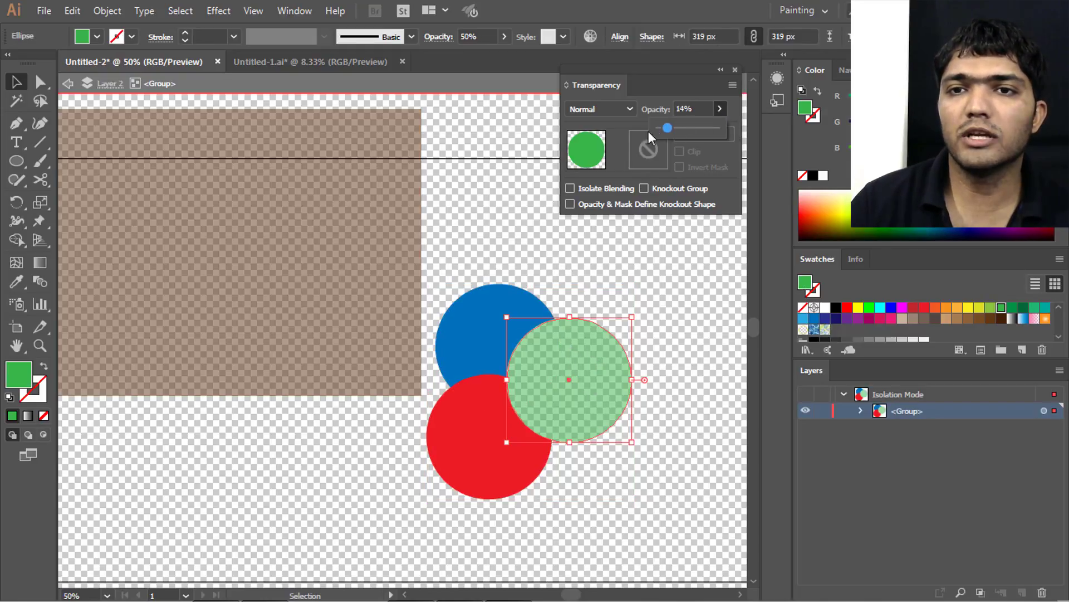
pyautogui.click(580, 300)
pyautogui.moveTo(554, 367)
pyautogui.mouseDown()
pyautogui.moveTo(444, 347)
pyautogui.moveTo(461, 331)
pyautogui.moveTo(536, 386)
pyautogui.moveTo(390, 290)
pyautogui.mouseUp()
pyautogui.doubleClick(544, 278)
pyautogui.doubleClick(530, 394)
pyautogui.click(389, 290)
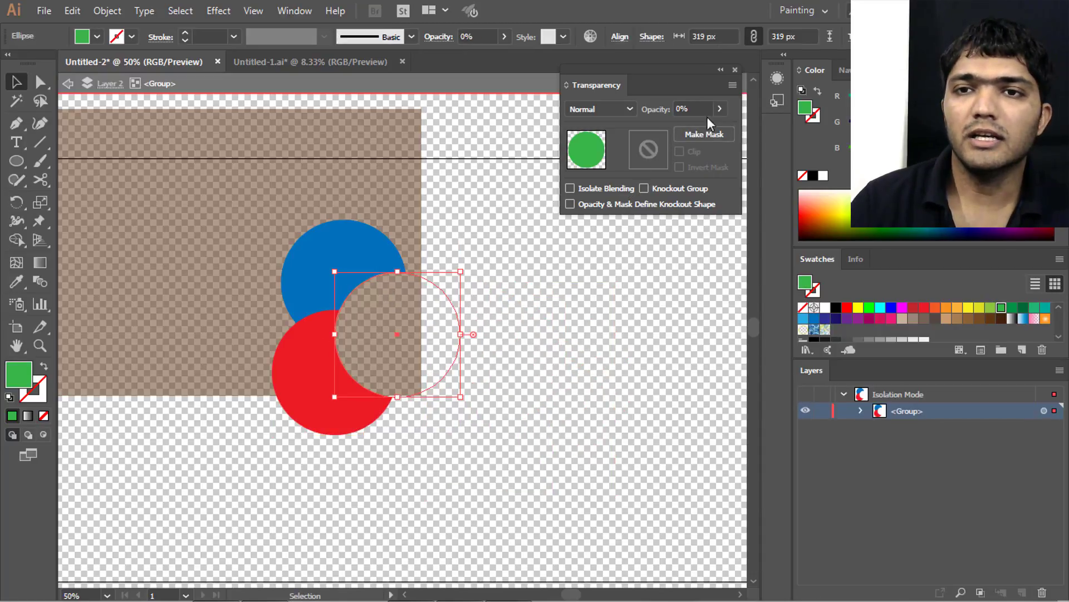
pyautogui.click(687, 128)
# - Exit Isolation Mode, move the green circle up-left over the others, and select all three circles
pyautogui.doubleClick(569, 303)
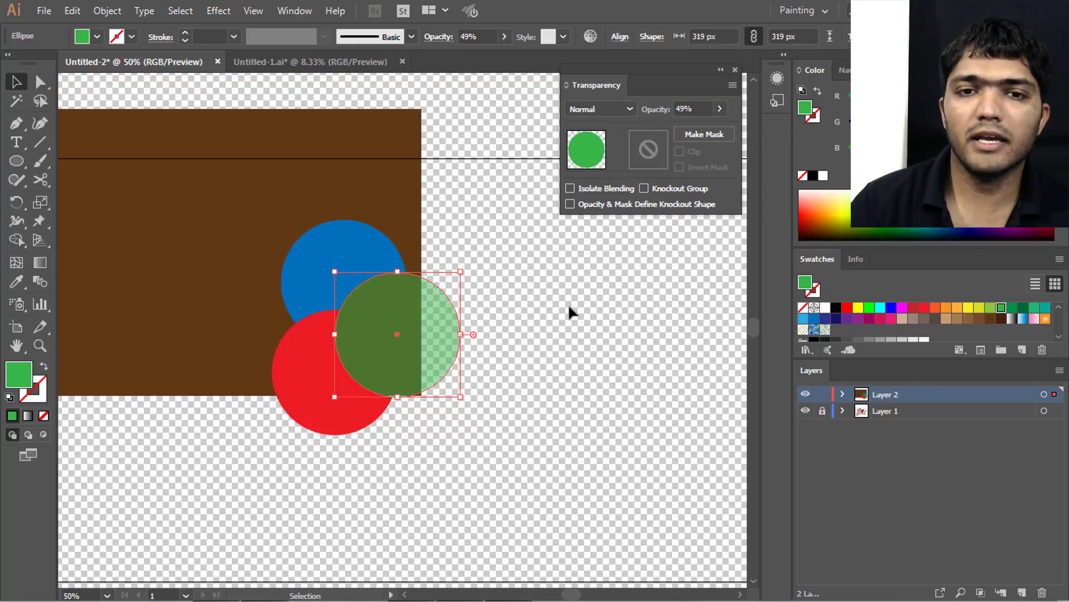
pyautogui.moveTo(390, 327); pyautogui.dragTo(426, 354)
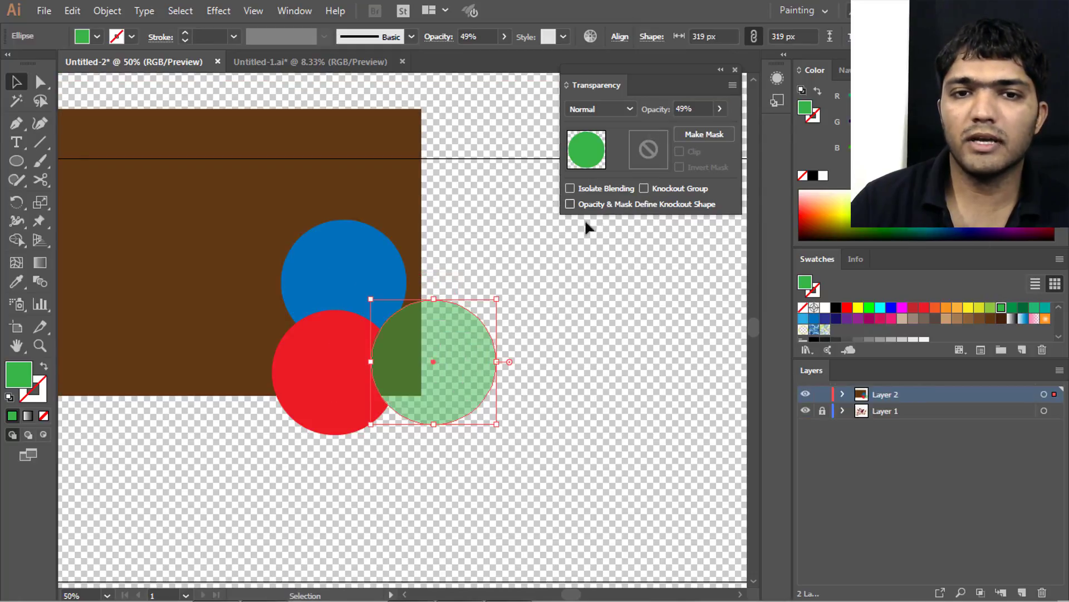
pyautogui.moveTo(396, 316); pyautogui.dragTo(369, 291)
pyautogui.moveTo(255, 226); pyautogui.dragTo(362, 290)
pyautogui.click(644, 189)
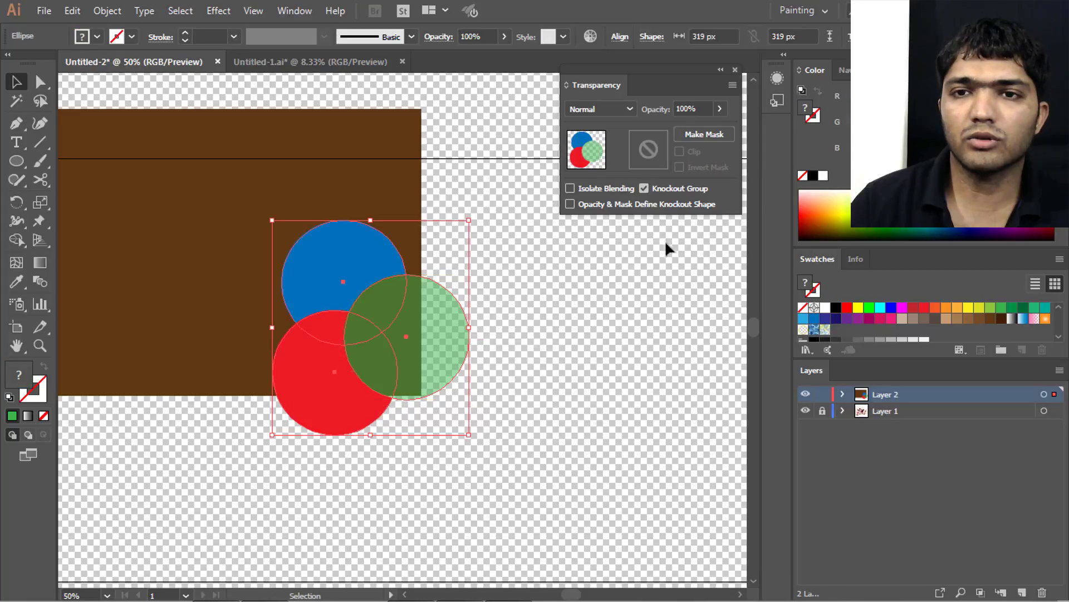
# - Compare Knockout Group off and on, leaving it on, and move the group up and left
pyautogui.click(656, 187)
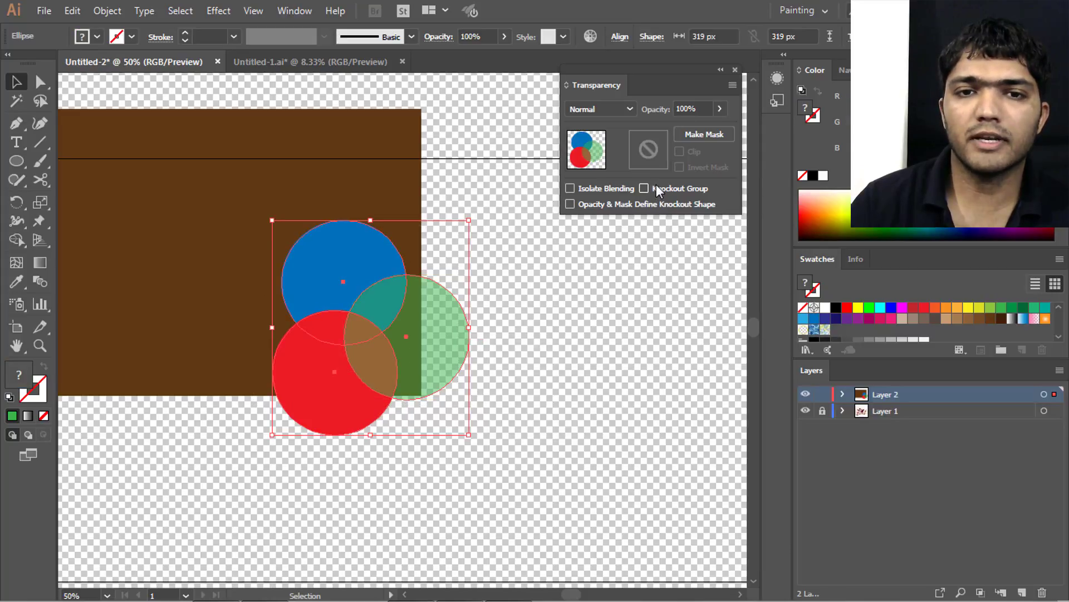
pyautogui.moveTo(285, 301); pyautogui.dragTo(425, 345)
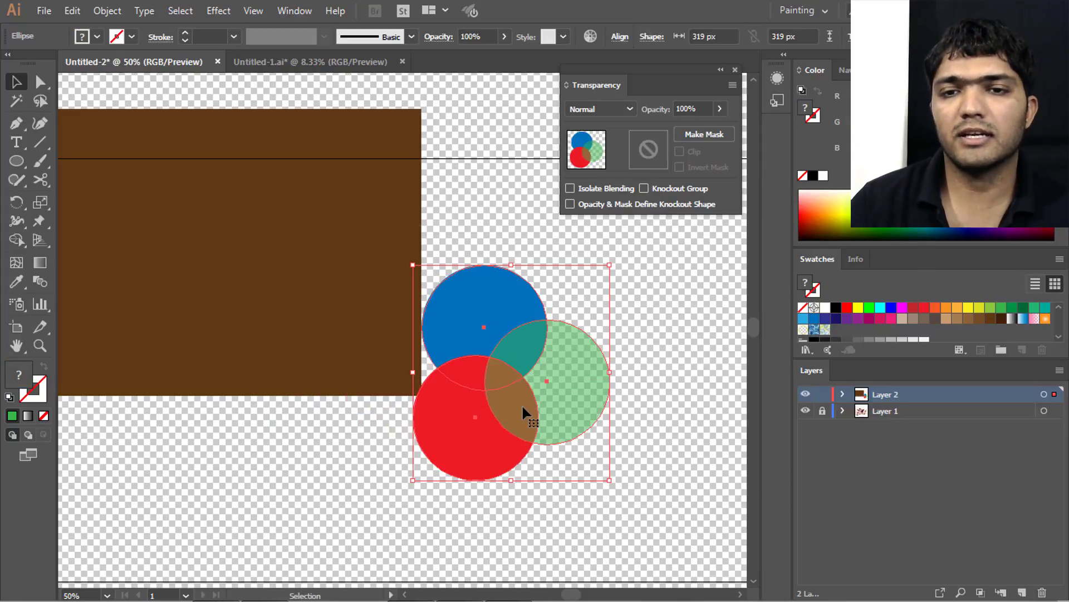
pyautogui.click(644, 188)
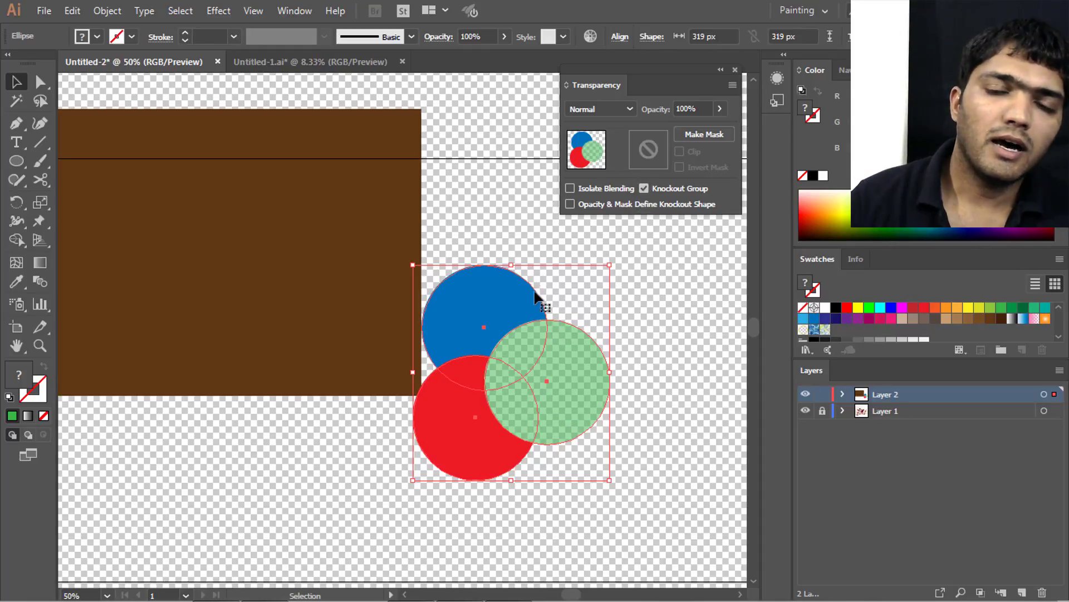
pyautogui.moveTo(502, 298); pyautogui.dragTo(451, 278)
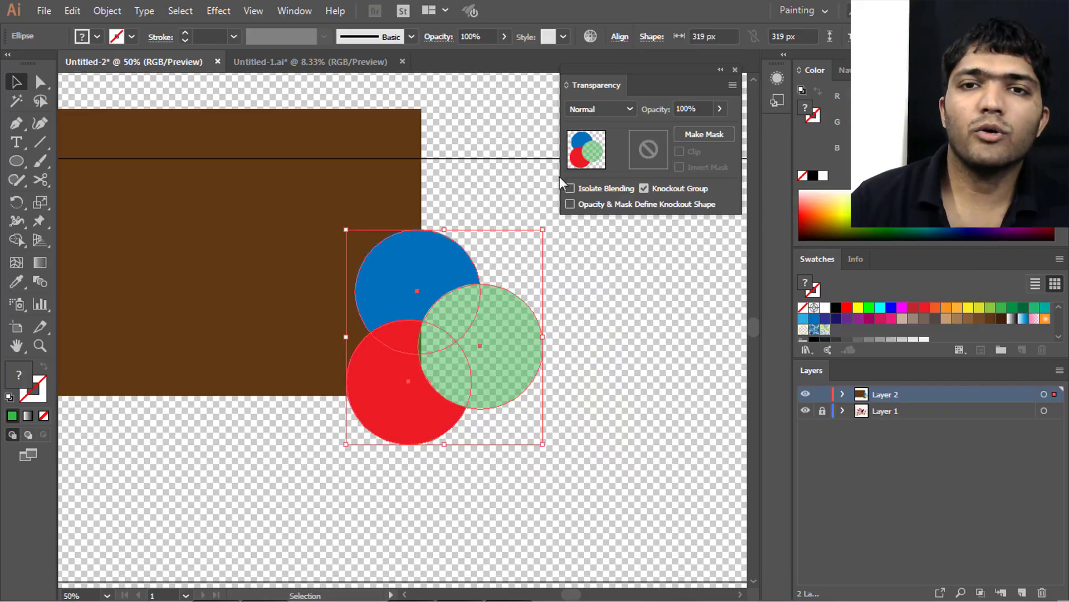
pyautogui.click(586, 112)
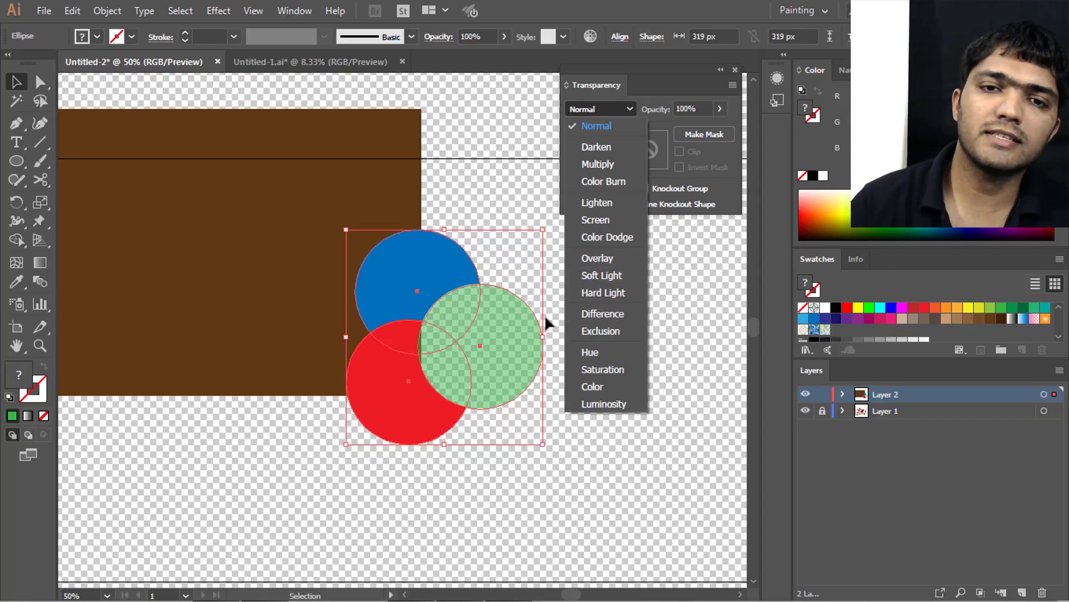
# - Keep the Normal blend mode, drag the three-circle group aside, and delete it
pyautogui.click(440, 342)
pyautogui.moveTo(408, 312)
pyautogui.mouseDown()
pyautogui.moveTo(377, 297)
pyautogui.moveTo(419, 321)
pyautogui.mouseUp()
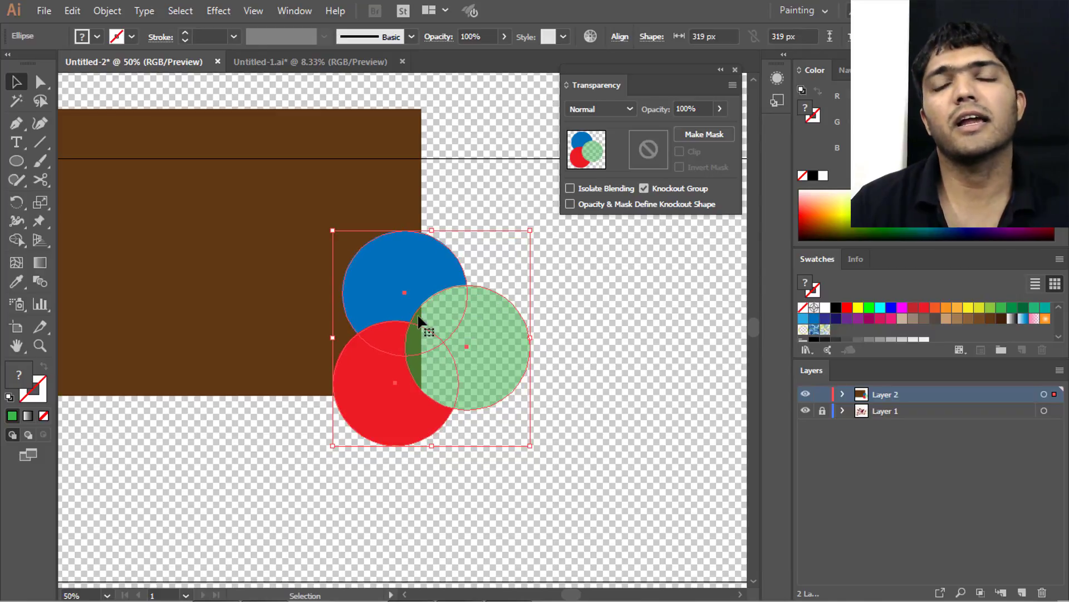
pyautogui.click(582, 109)
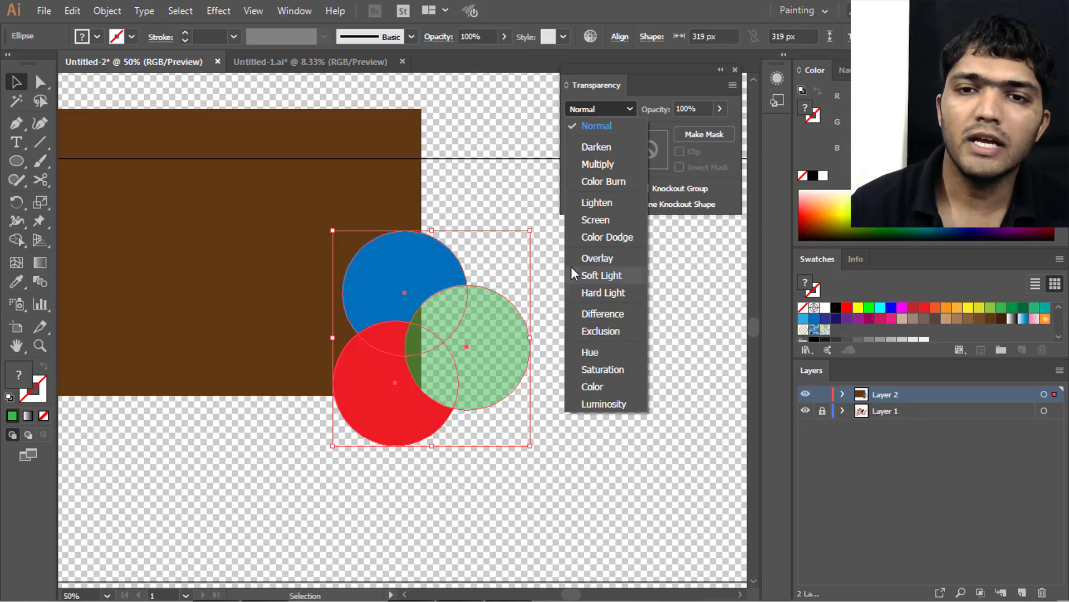
pyautogui.press('Escape')
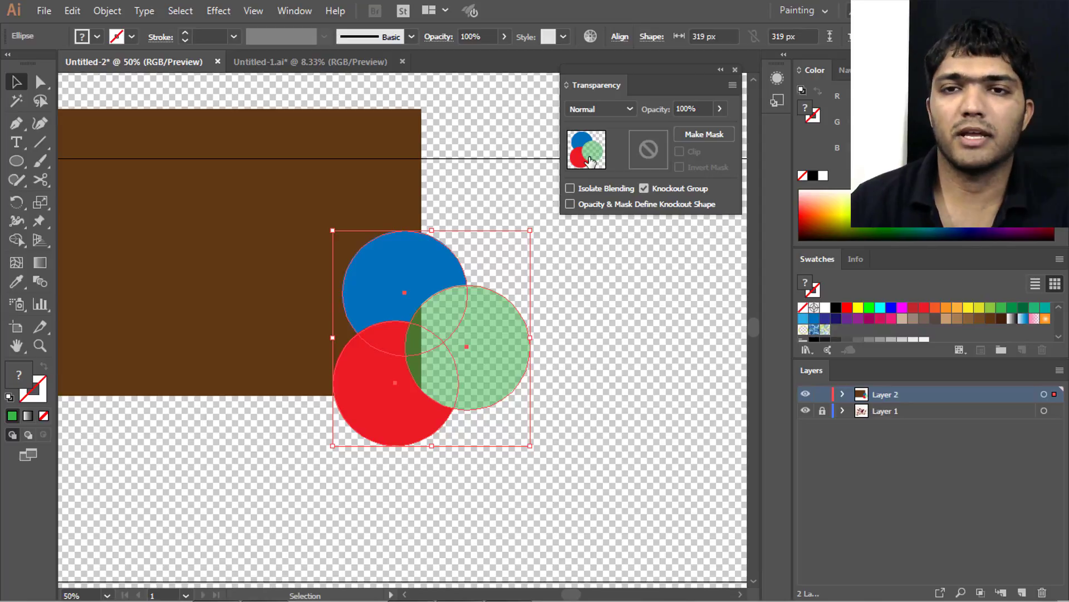
pyautogui.moveTo(449, 366)
pyautogui.mouseDown()
pyautogui.moveTo(517, 375)
pyautogui.moveTo(423, 381)
pyautogui.moveTo(332, 365)
pyautogui.moveTo(160, 284)
pyautogui.moveTo(114, 327)
pyautogui.mouseUp()
pyautogui.press('Delete')
# - Draw a teal-filled rectangle to the right of the brown block
pyautogui.press('d')
pyautogui.moveTo(17, 161); pyautogui.dragTo(80, 161)
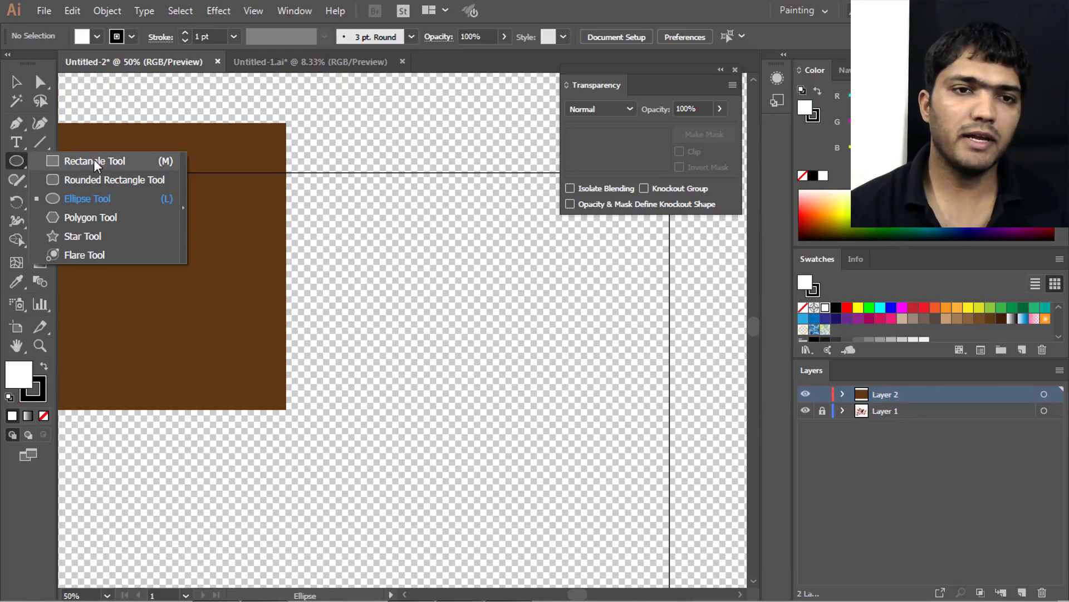
pyautogui.click(93, 161)
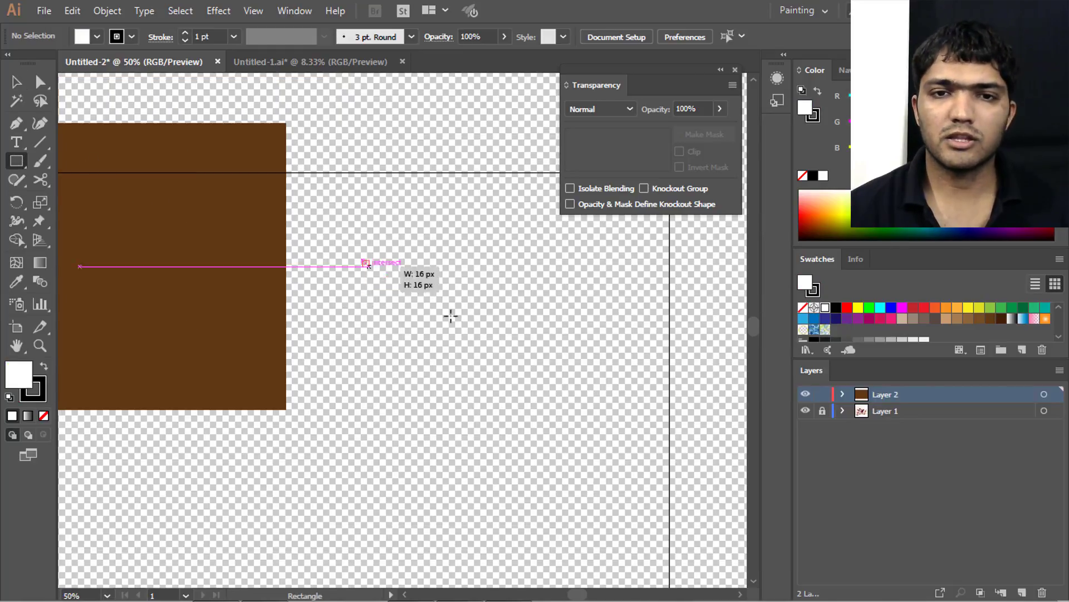
pyautogui.moveTo(362, 260); pyautogui.dragTo(580, 396)
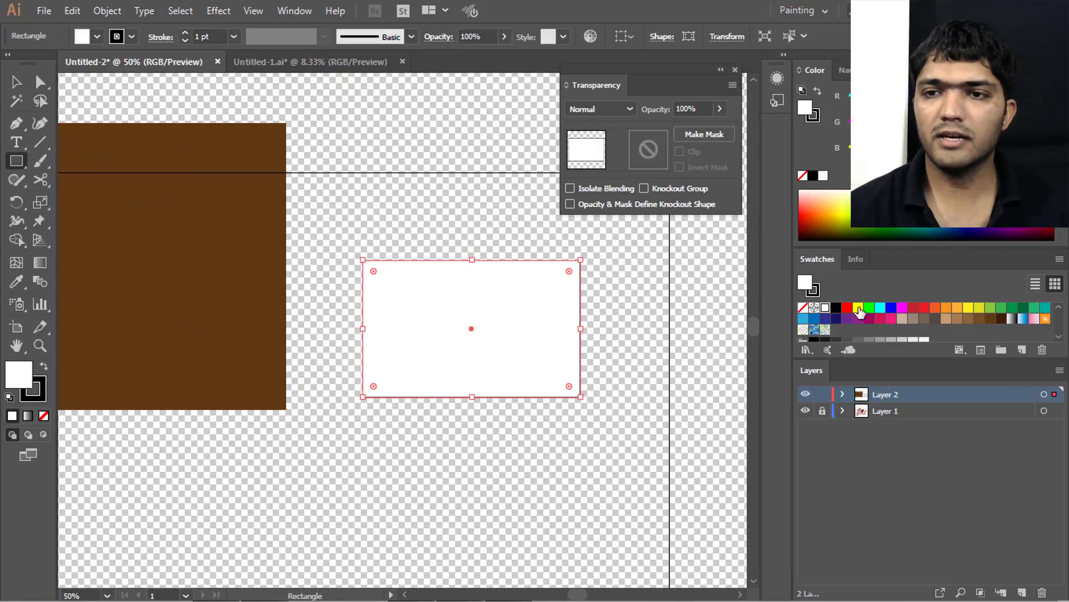
pyautogui.click(836, 309)
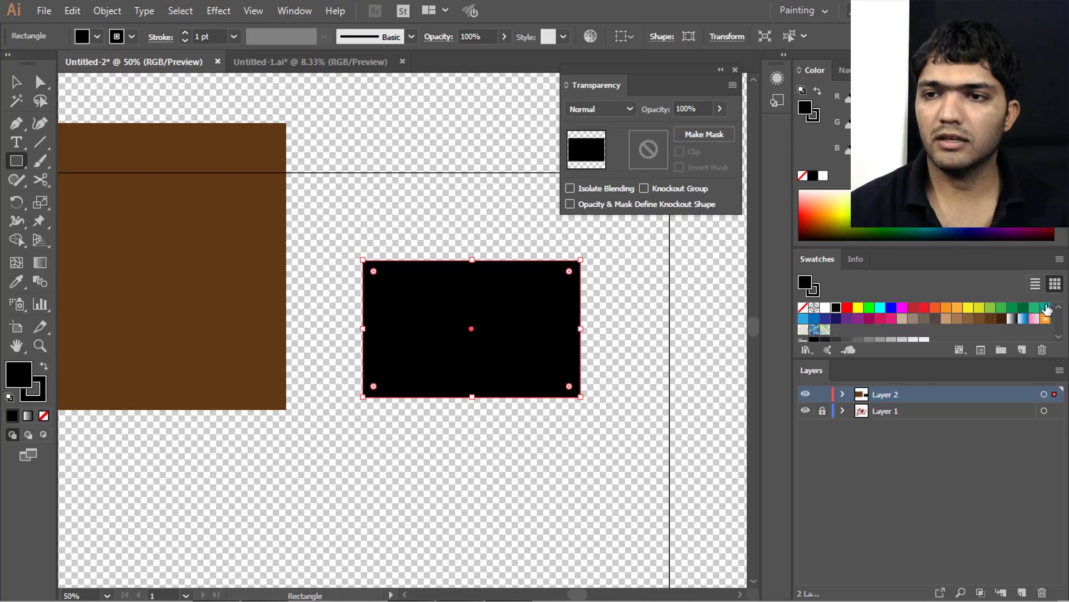
pyautogui.click(1046, 308)
# - Move the teal rectangle lower-left and give it an empty opacity mask
pyautogui.click(16, 83)
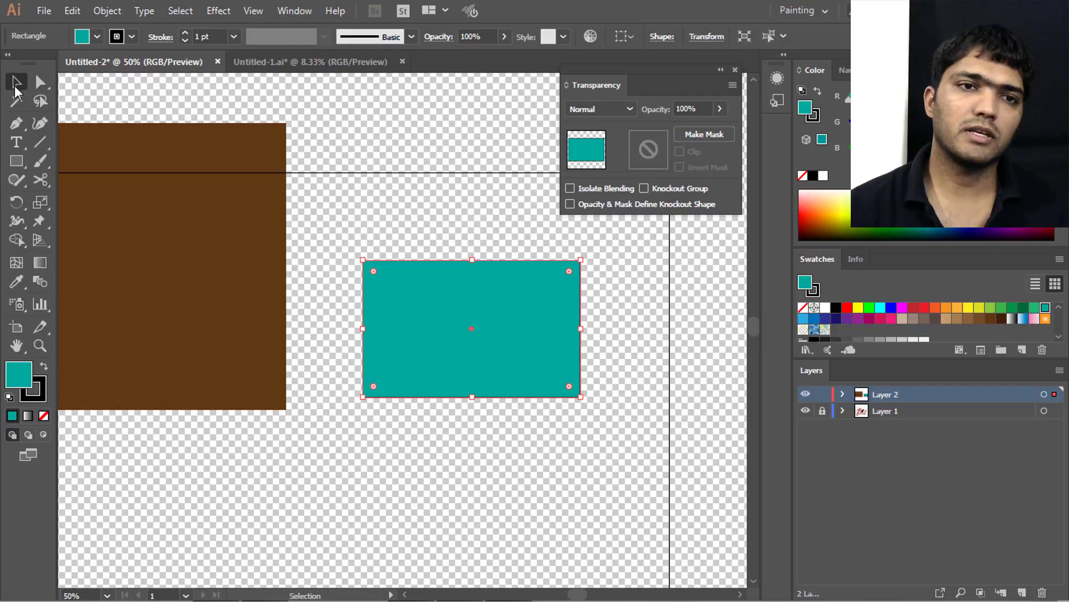
pyautogui.moveTo(483, 345)
pyautogui.mouseDown()
pyautogui.moveTo(454, 393)
pyautogui.moveTo(471, 394)
pyautogui.mouseUp()
pyautogui.click(461, 304)
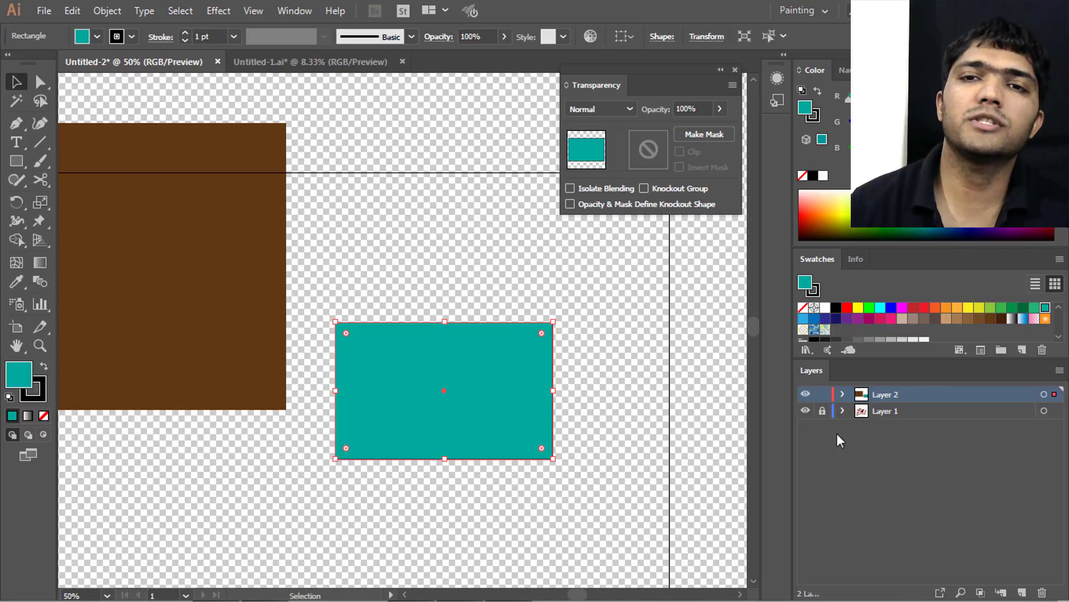
pyautogui.click(697, 136)
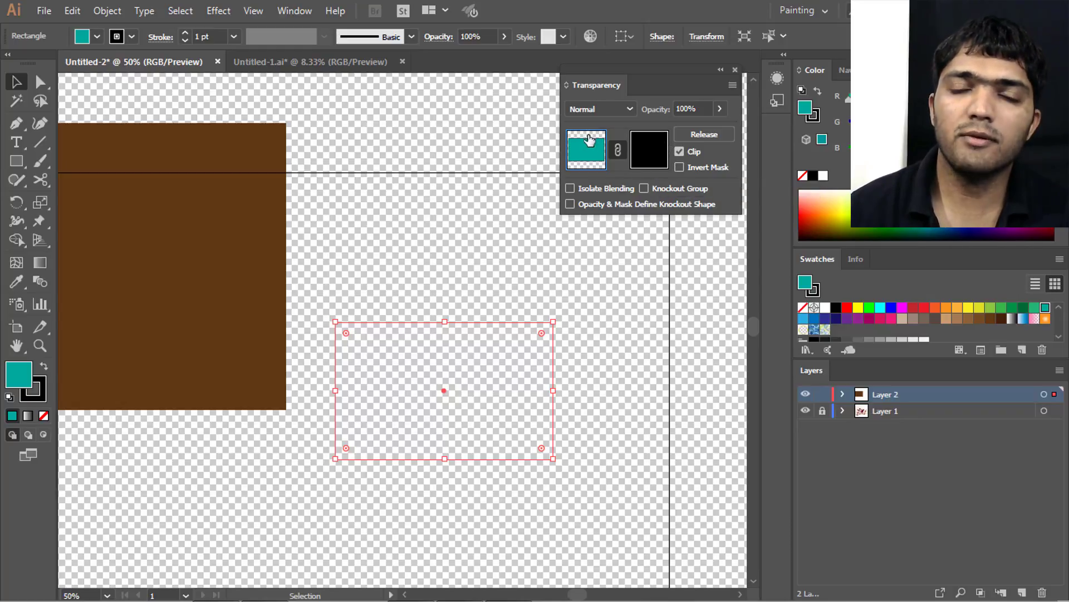
# - Unlink the teal rectangle's opacity mask and enter mask-editing mode
pyautogui.click(618, 150)
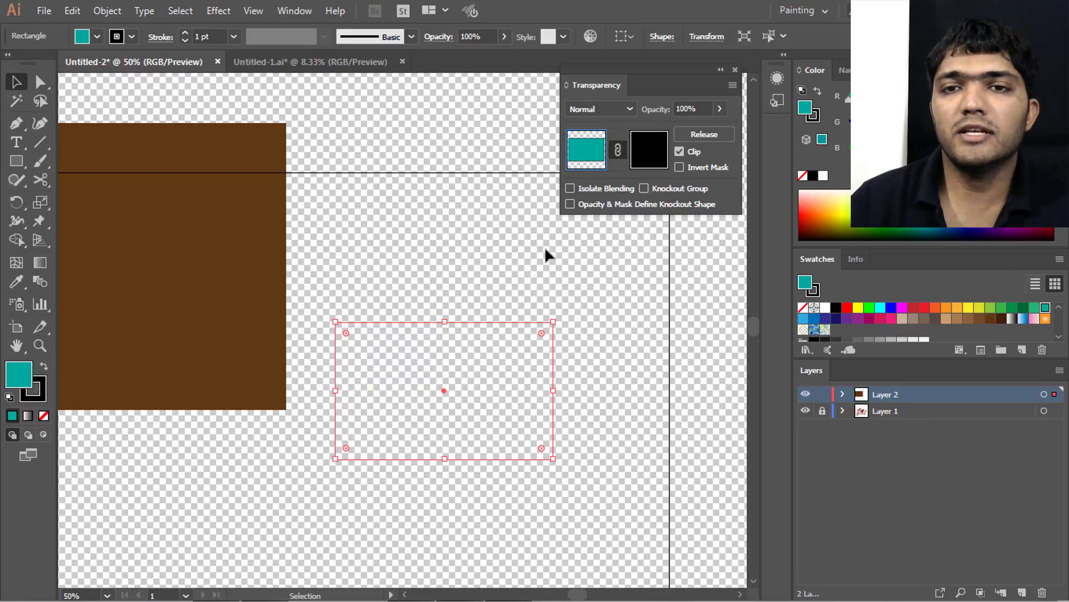
pyautogui.click(650, 162)
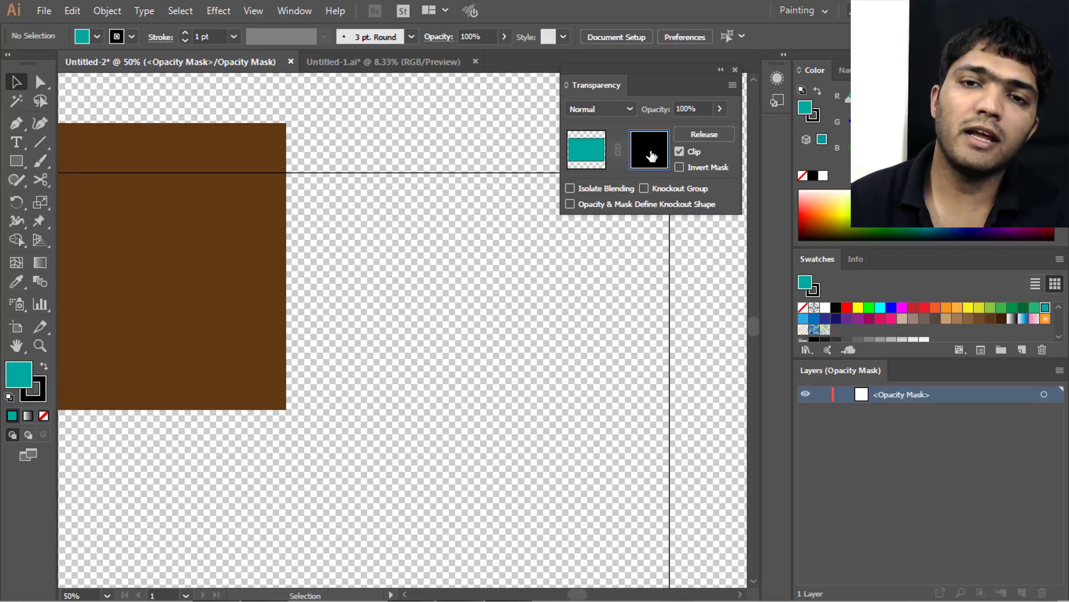
# - Draw a 259 px circle in the teal rectangle's opacity mask, then return to the artwork
pyautogui.click(601, 157)
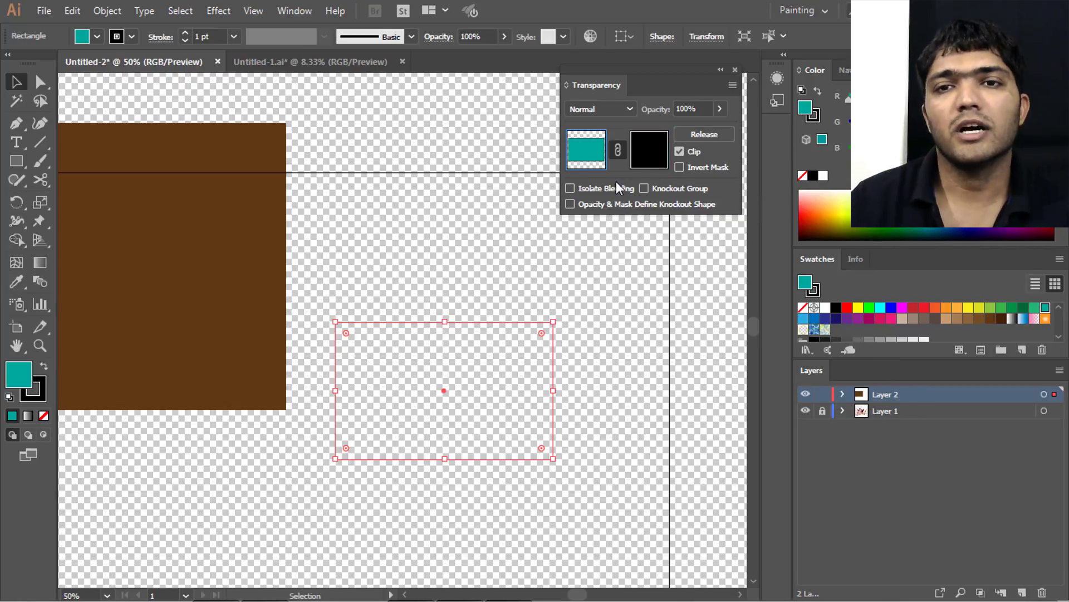
pyautogui.click(647, 155)
pyautogui.moveTo(16, 161); pyautogui.dragTo(77, 198)
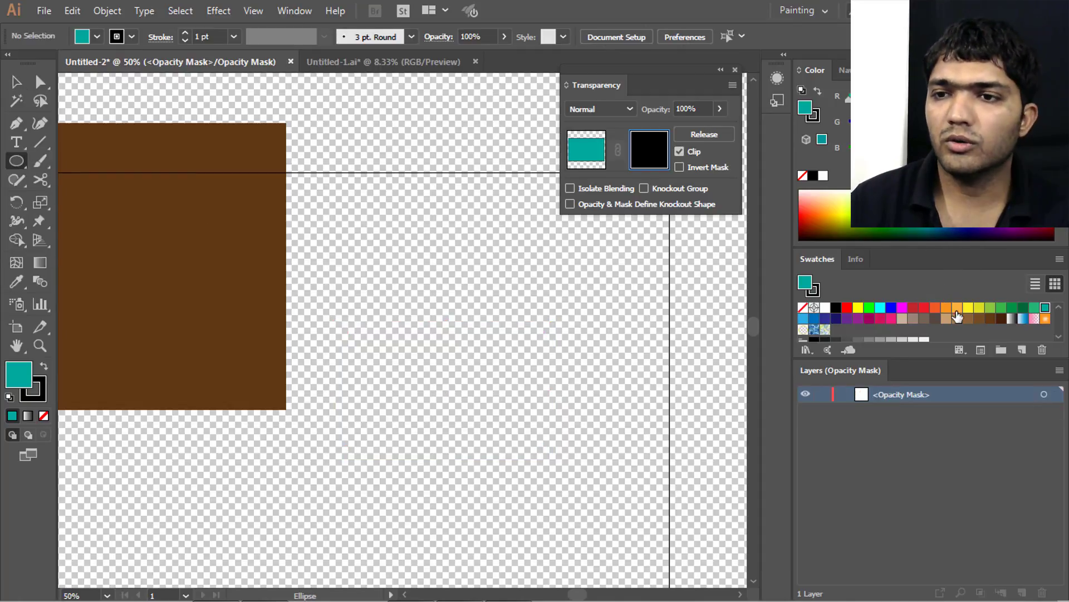
pyautogui.moveTo(424, 293); pyautogui.dragTo(524, 395)
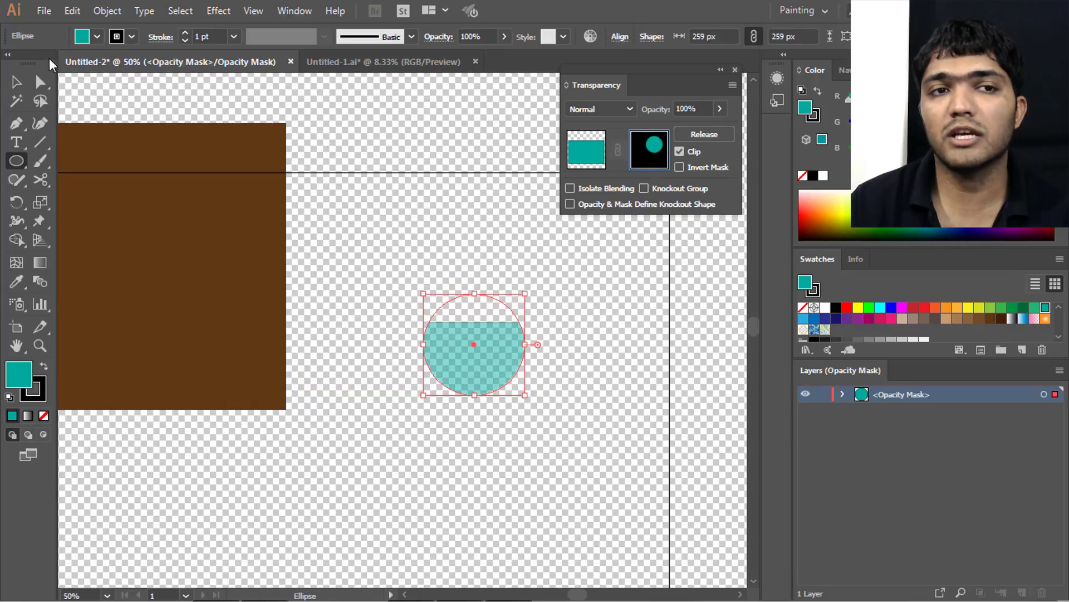
pyautogui.click(16, 81)
pyautogui.click(587, 149)
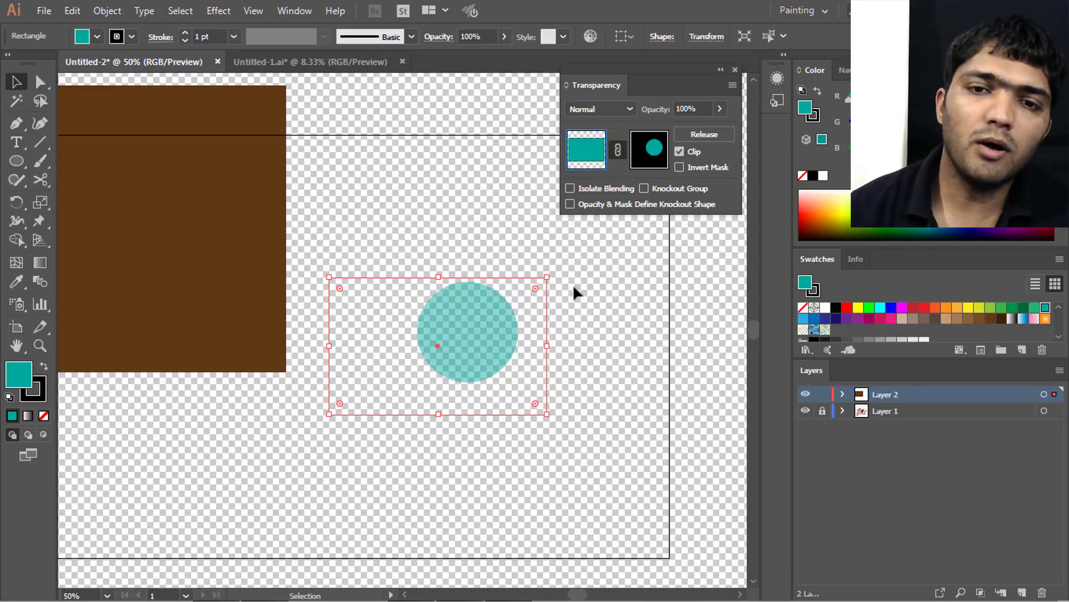
# - Move the teal rectangle up-right independently of its mask, then nudge the mask circle
pyautogui.moveTo(504, 323)
pyautogui.mouseDown()
pyautogui.moveTo(494, 309)
pyautogui.moveTo(489, 338)
pyautogui.mouseUp()
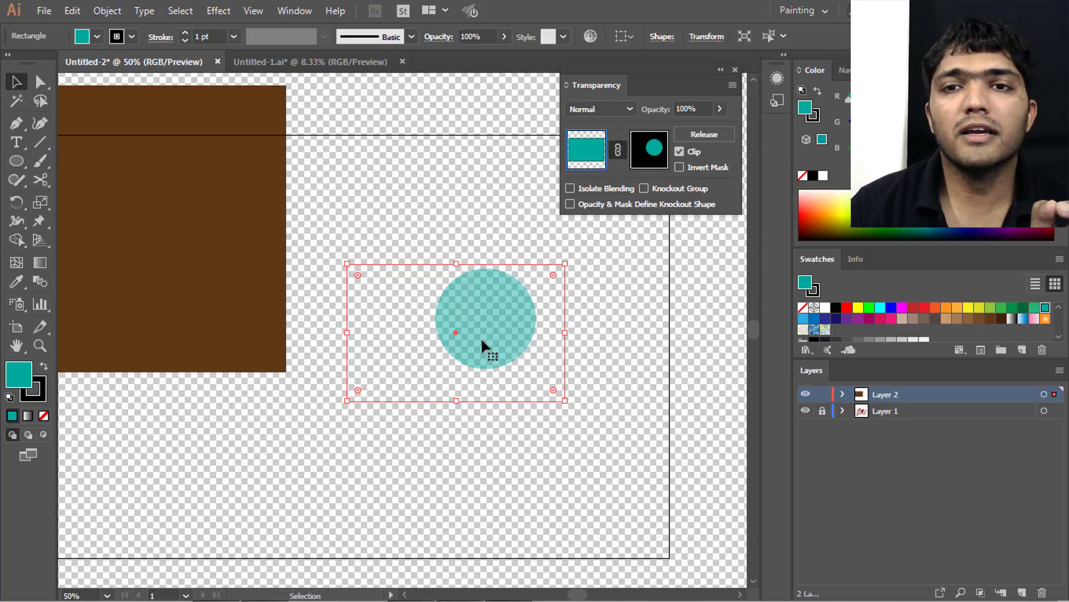
pyautogui.click(649, 150)
pyautogui.moveTo(498, 326)
pyautogui.mouseDown()
pyautogui.moveTo(485, 331)
pyautogui.moveTo(507, 303)
pyautogui.mouseUp()
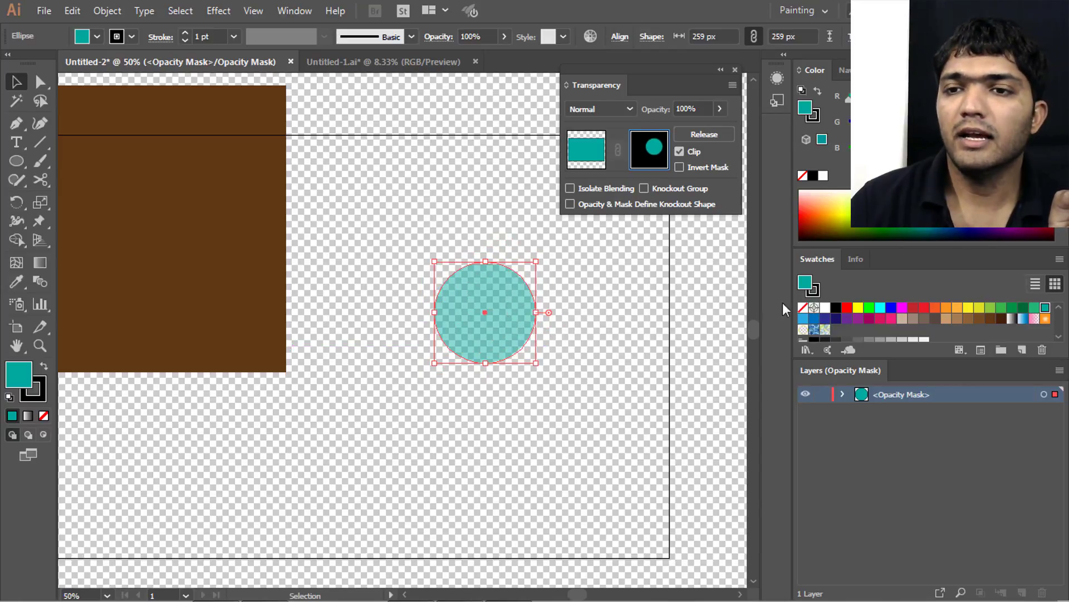
# - Fill the mask circle white and stretch it into a 606 × 259 px ellipse
pyautogui.click(836, 310)
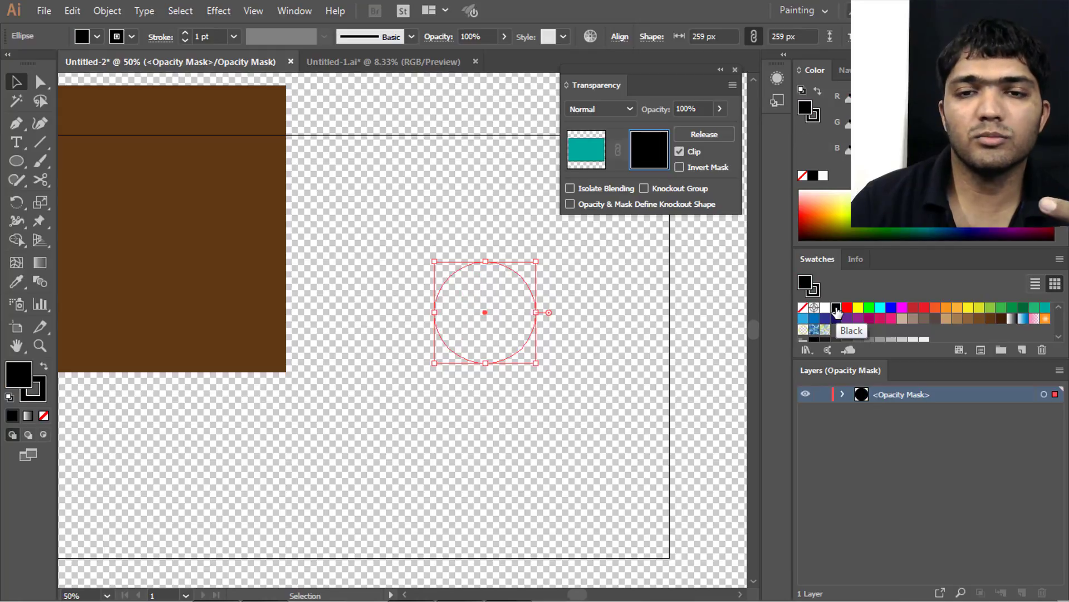
pyautogui.click(825, 308)
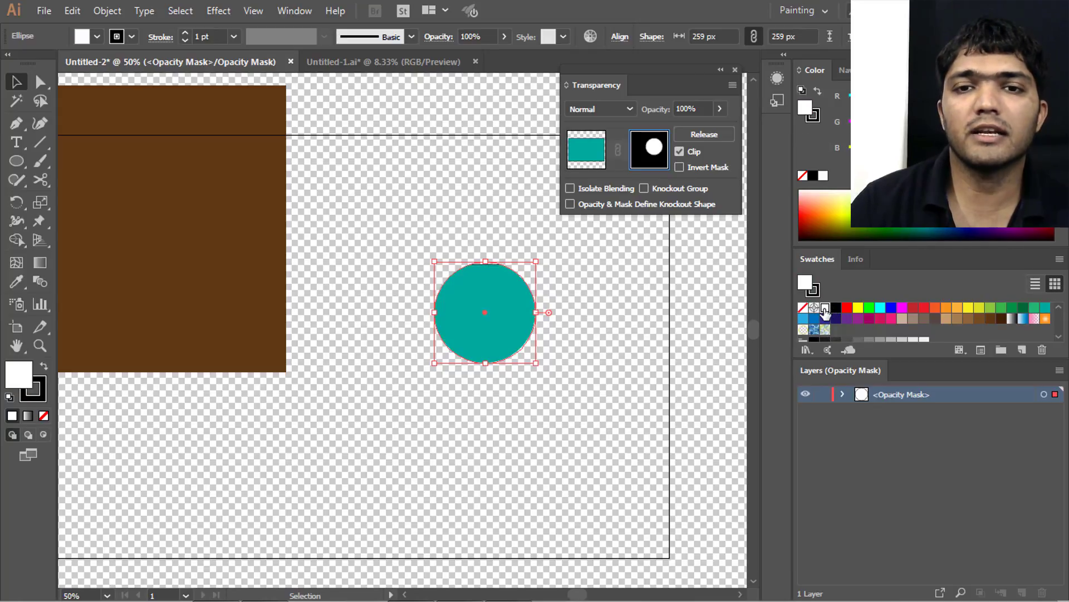
pyautogui.moveTo(504, 305)
pyautogui.mouseDown()
pyautogui.moveTo(507, 324)
pyautogui.moveTo(487, 325)
pyautogui.mouseUp()
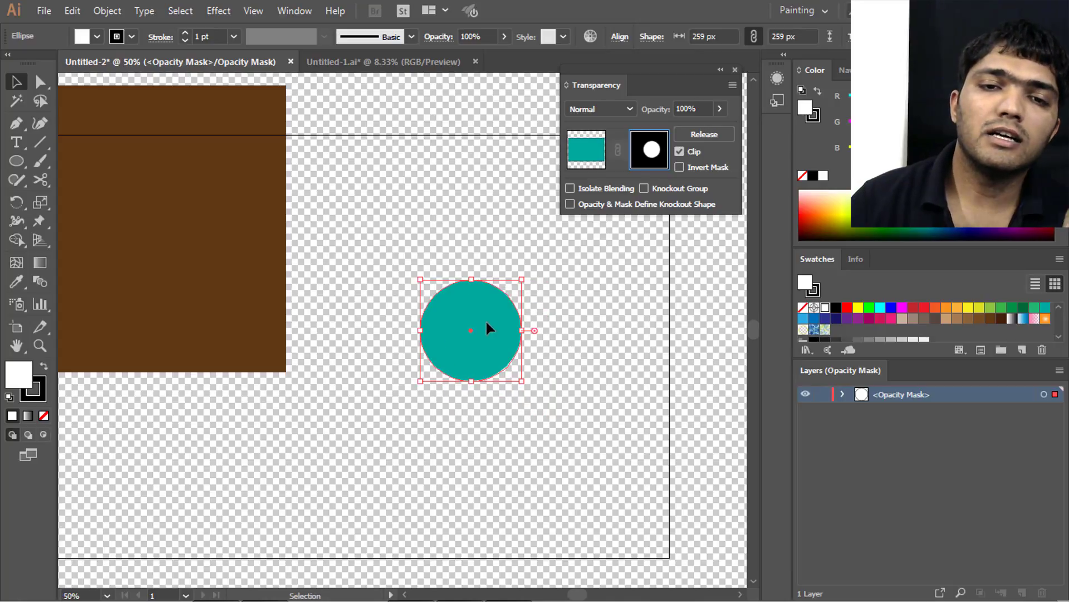
pyautogui.moveTo(422, 332); pyautogui.dragTo(367, 330)
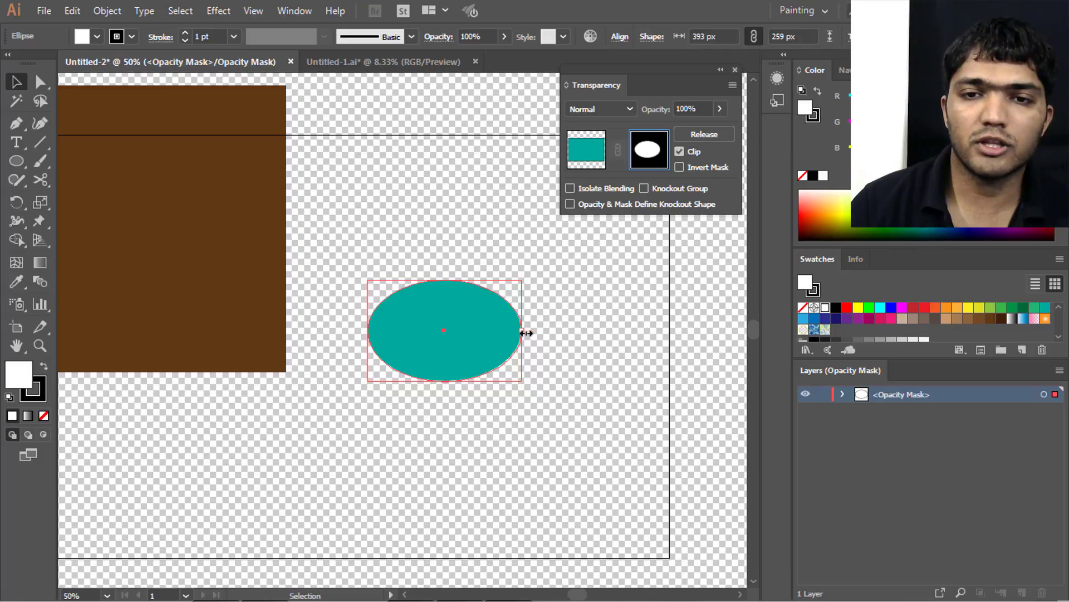
pyautogui.moveTo(522, 331); pyautogui.dragTo(606, 331)
pyautogui.moveTo(504, 316); pyautogui.dragTo(474, 313)
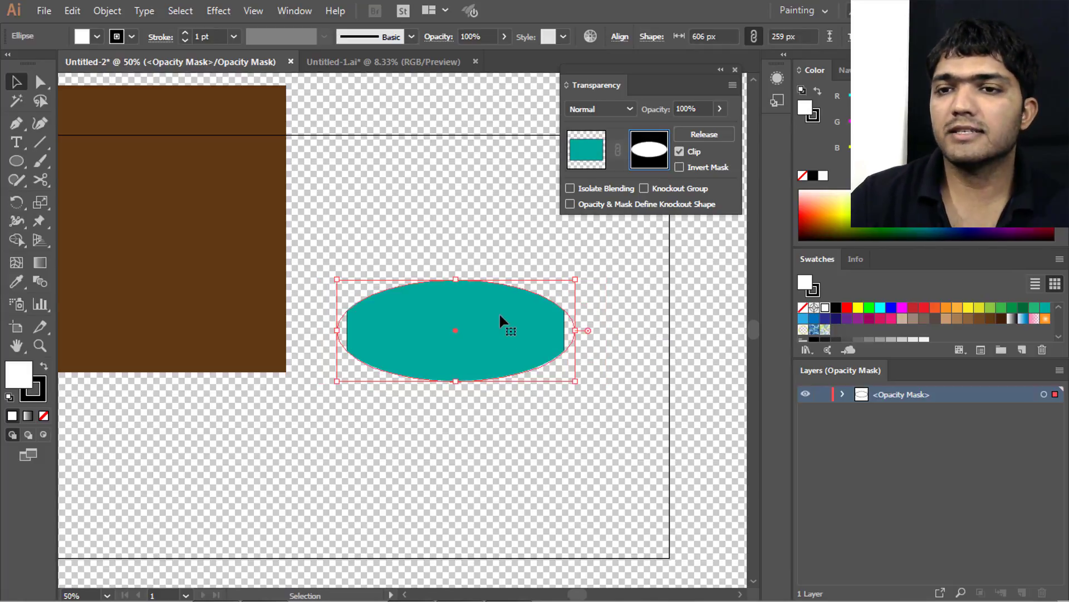
pyautogui.click(297, 12)
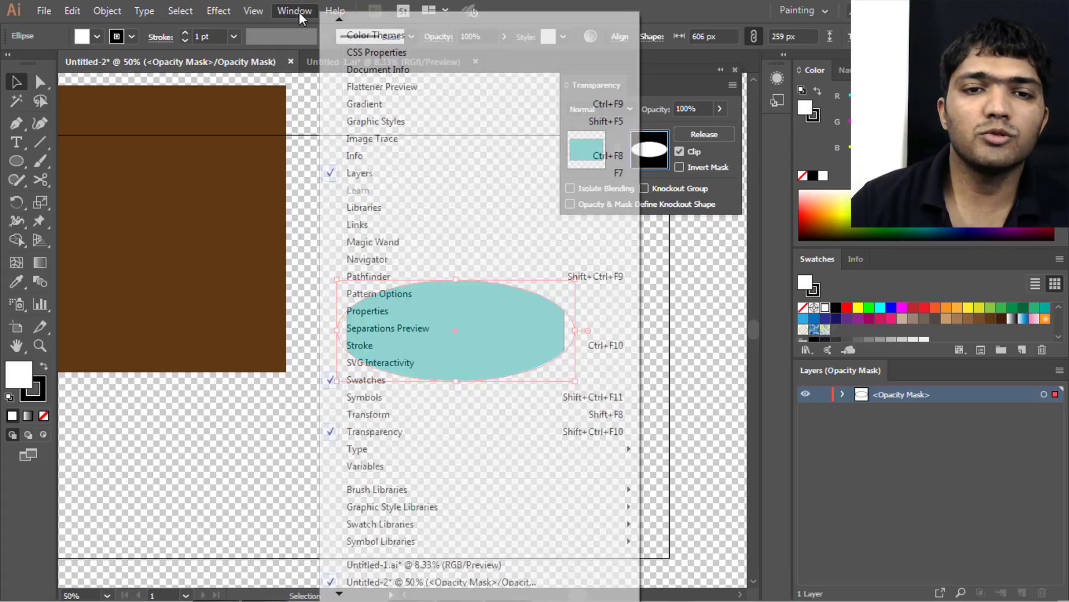
# - Give the mask ellipse a white-to-black linear gradient and narrow it to 502 px
pyautogui.click(382, 104)
pyautogui.moveTo(332, 116)
pyautogui.mouseDown()
pyautogui.moveTo(247, 103)
pyautogui.moveTo(224, 113)
pyautogui.mouseUp()
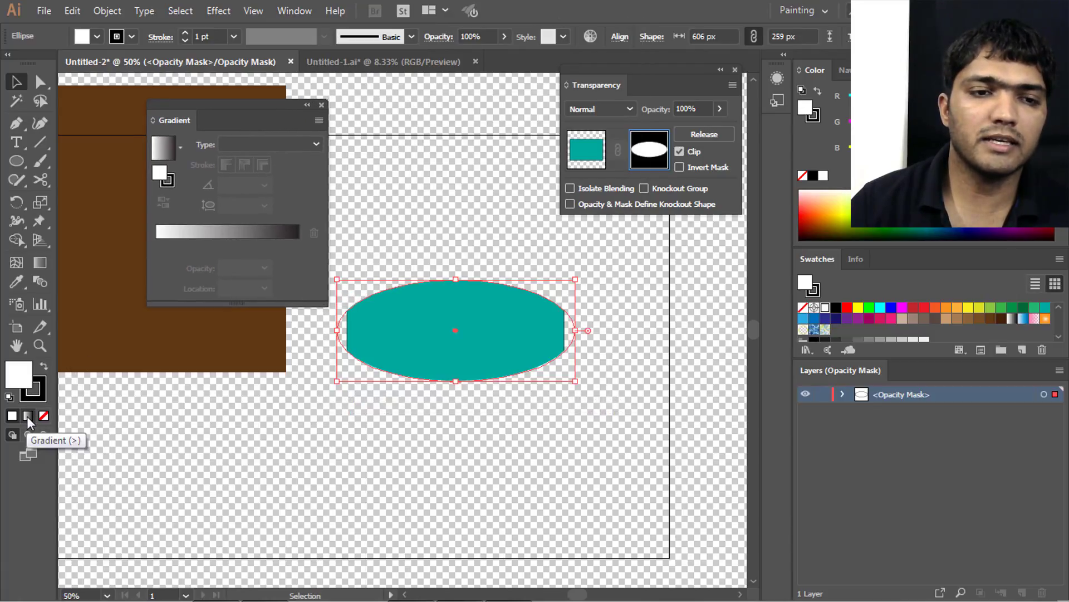
pyautogui.click(27, 416)
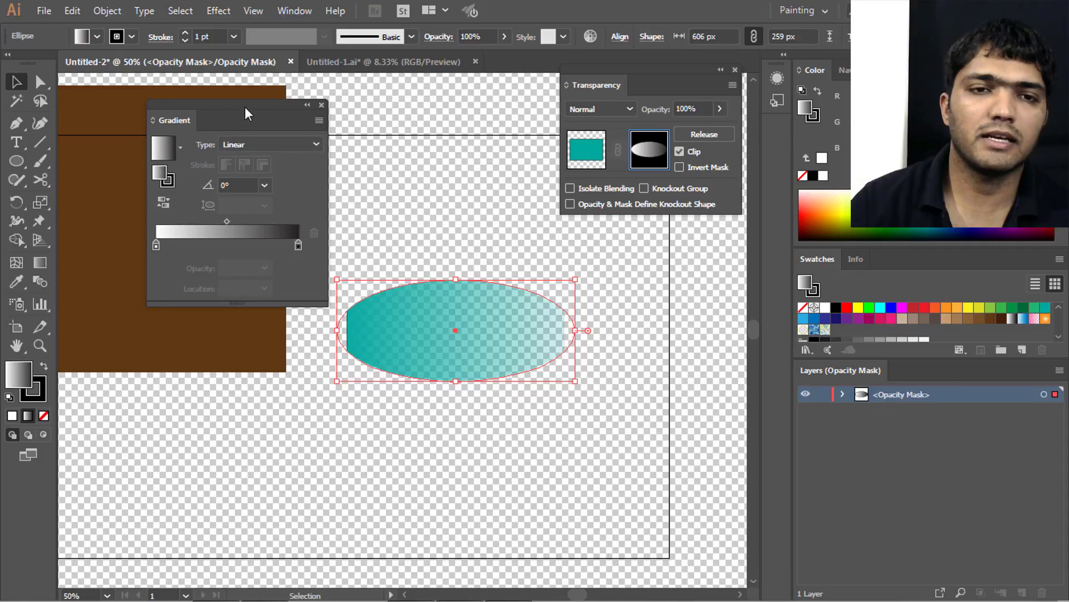
pyautogui.moveTo(245, 105); pyautogui.dragTo(229, 101)
pyautogui.click(305, 90)
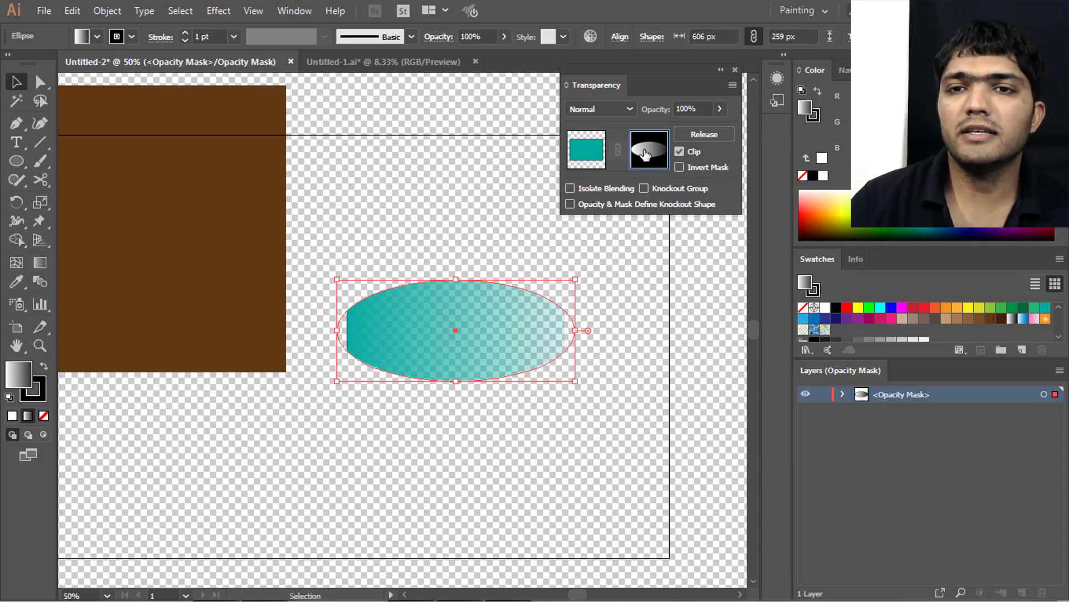
pyautogui.moveTo(455, 333); pyautogui.dragTo(463, 333)
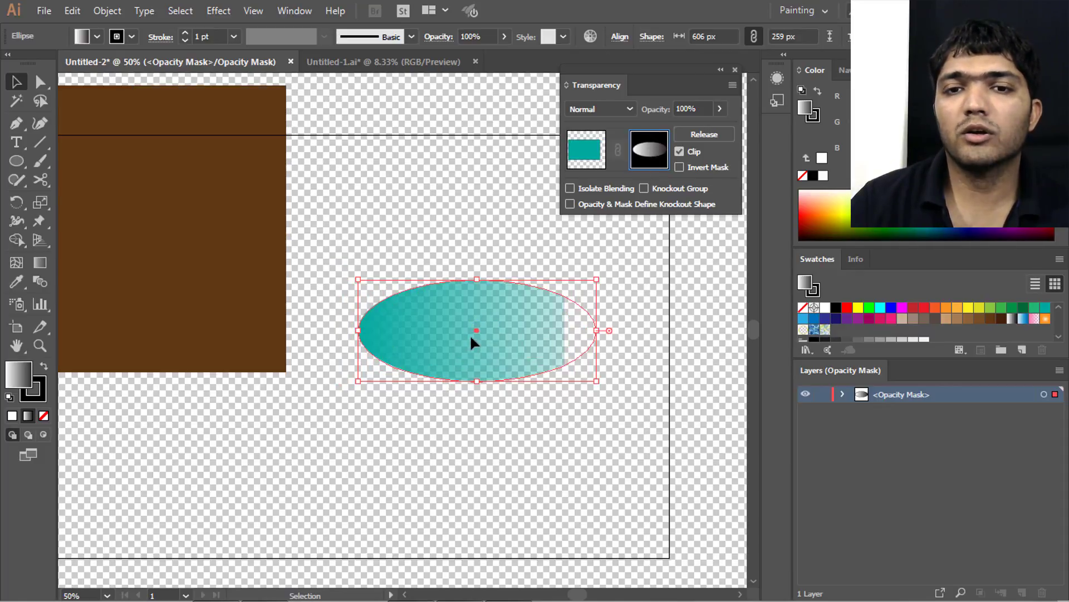
pyautogui.moveTo(583, 330); pyautogui.dragTo(543, 329)
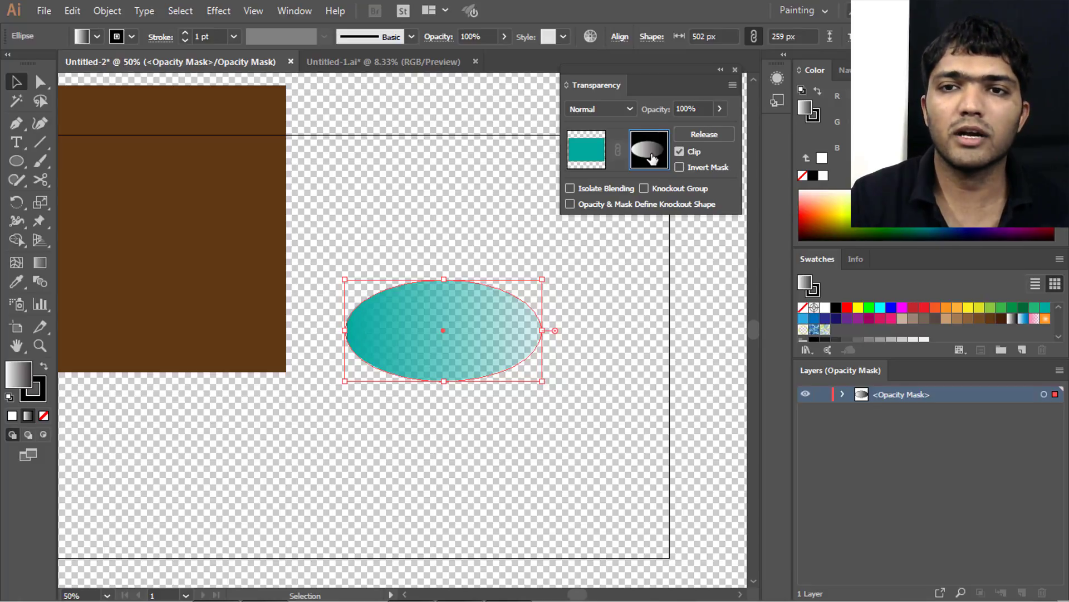
# - Reposition the mask ellipse, then release the mask into a separate rectangle and gradient ellipse
pyautogui.keyDown('shift'); pyautogui.click(651, 159); pyautogui.keyUp('shift')
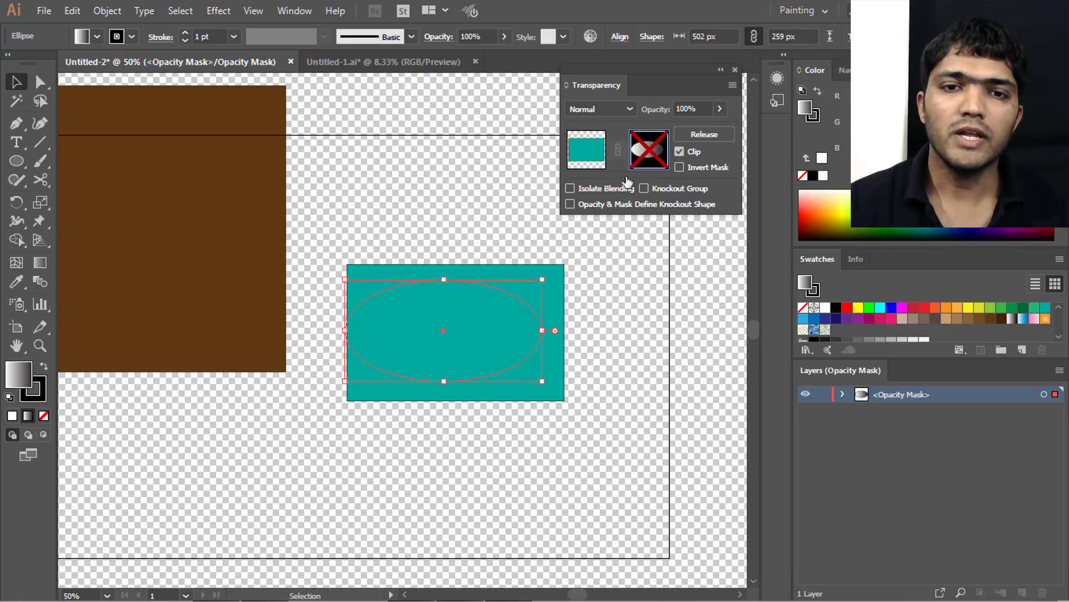
pyautogui.click(429, 209)
pyautogui.click(475, 324)
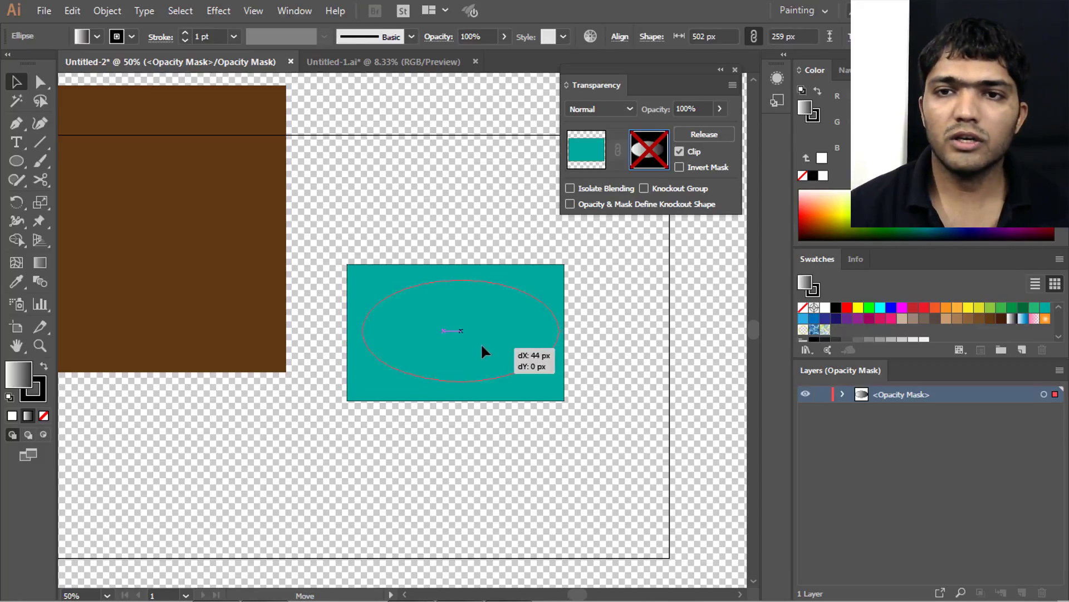
pyautogui.moveTo(473, 340); pyautogui.dragTo(469, 345)
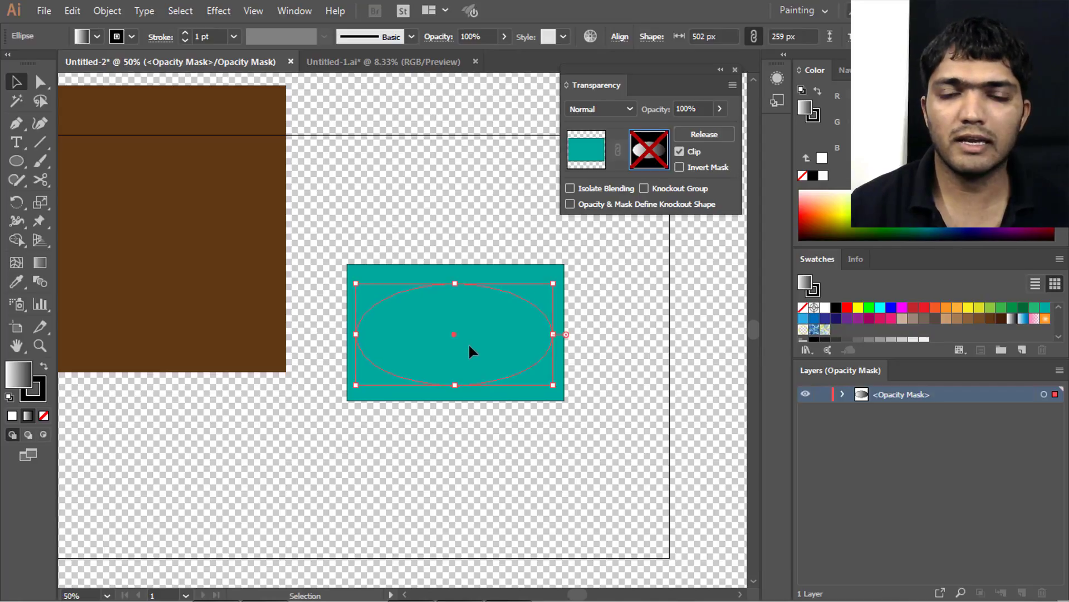
pyautogui.keyDown('shift'); pyautogui.click(653, 155); pyautogui.keyUp('shift')
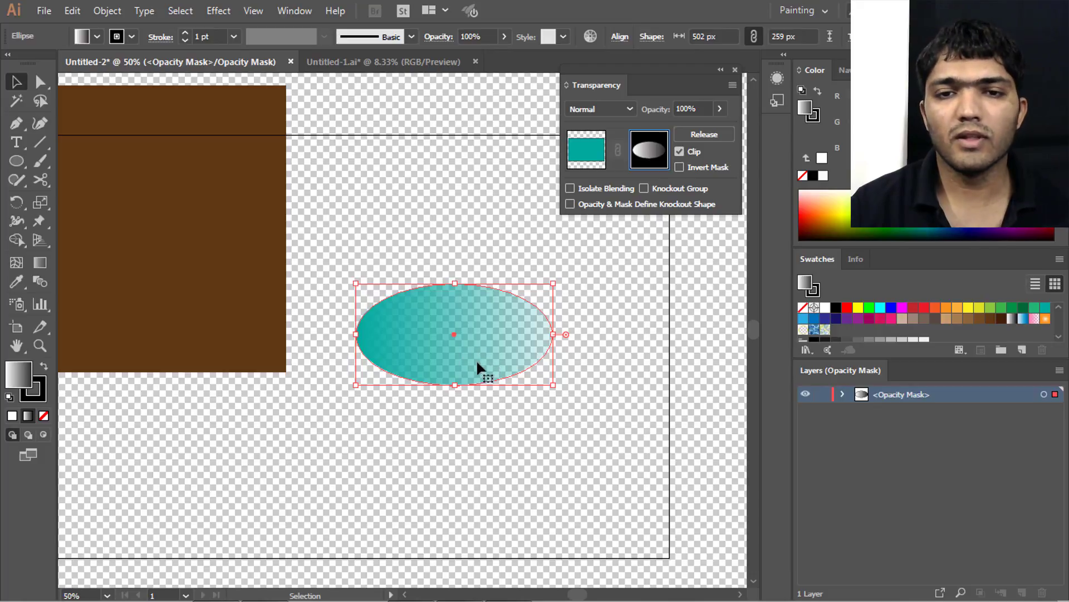
pyautogui.click(709, 135)
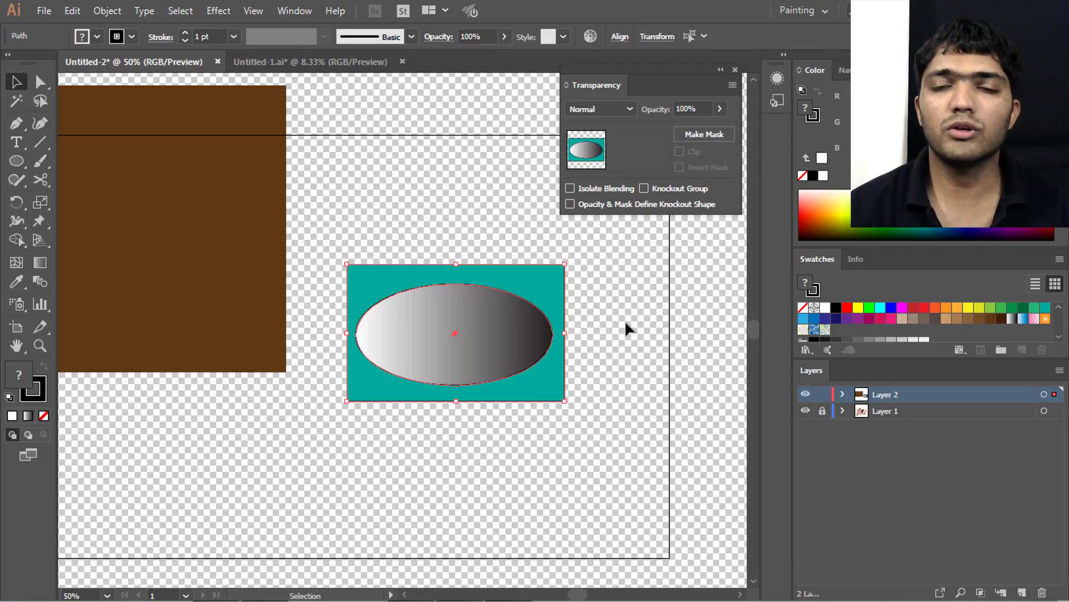
# - Place the gradient ellipse over the teal rectangle and make it the rectangle's opacity mask
pyautogui.moveTo(478, 328)
pyautogui.mouseDown()
pyautogui.moveTo(496, 410)
pyautogui.moveTo(466, 303)
pyautogui.moveTo(473, 406)
pyautogui.moveTo(480, 394)
pyautogui.moveTo(437, 323)
pyautogui.moveTo(457, 320)
pyautogui.mouseUp()
pyautogui.click(580, 351)
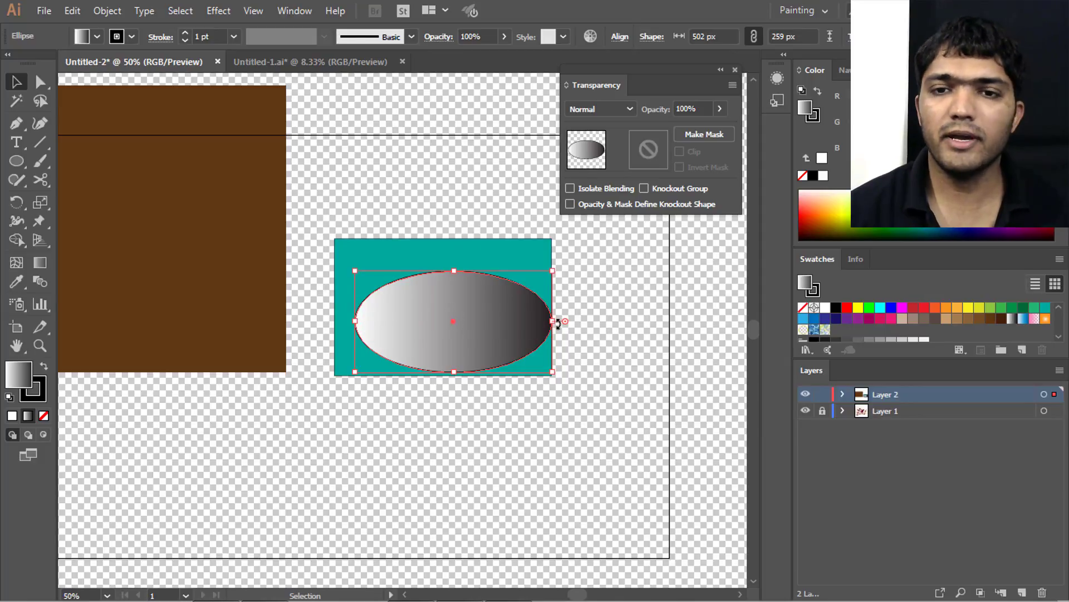
pyautogui.moveTo(535, 319)
pyautogui.mouseDown()
pyautogui.moveTo(524, 304)
pyautogui.moveTo(540, 466)
pyautogui.moveTo(479, 296)
pyautogui.moveTo(467, 308)
pyautogui.mouseUp()
pyautogui.click(496, 305)
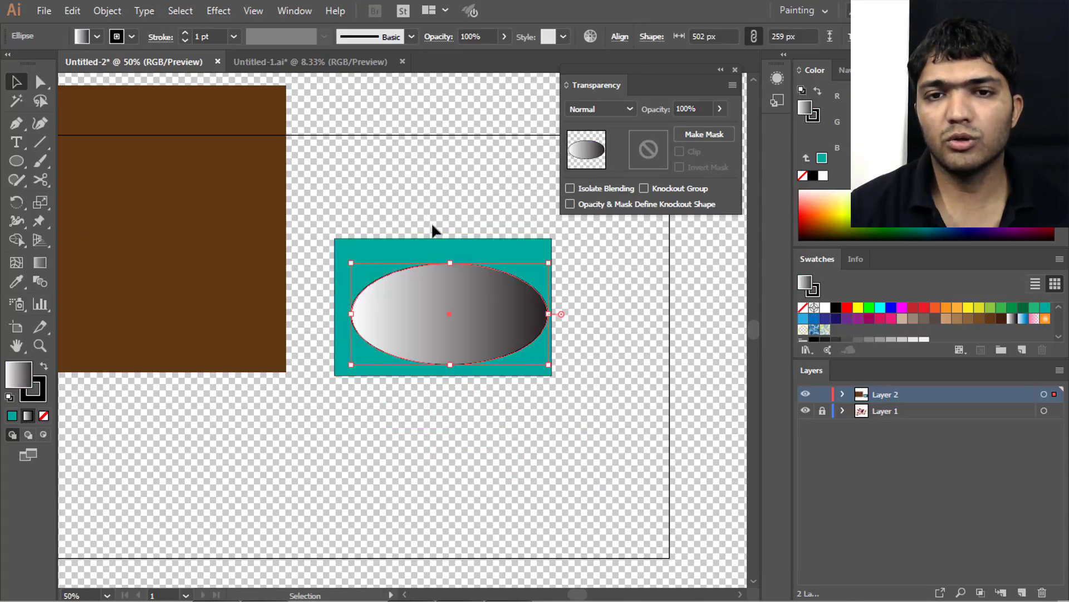
pyautogui.moveTo(432, 221); pyautogui.dragTo(519, 406)
pyautogui.click(714, 135)
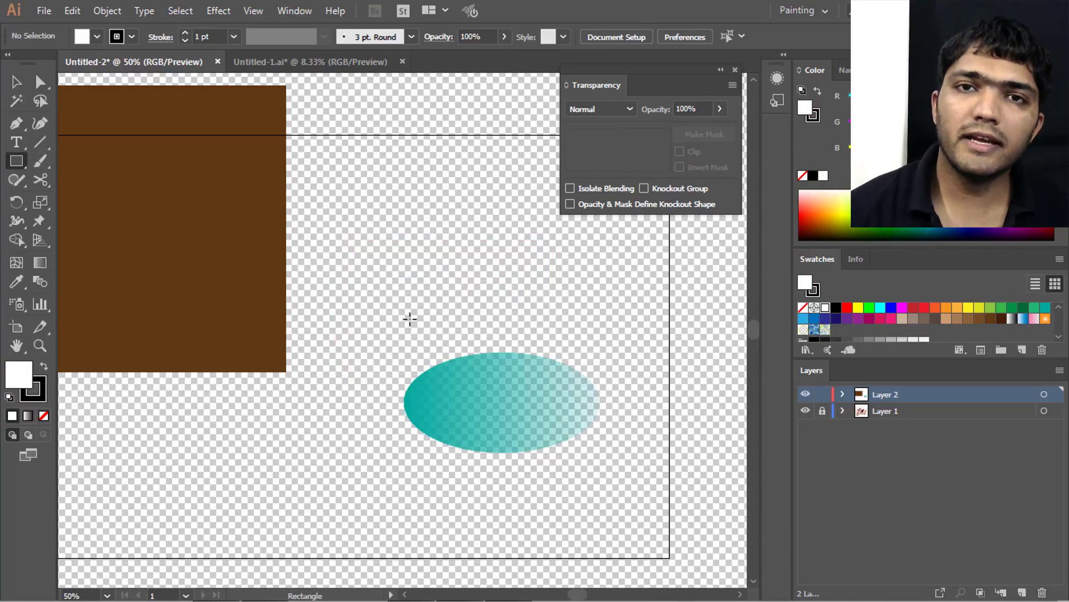
# - Draw an orange rectangle near the page top and give it an empty opacity mask
pyautogui.moveTo(343, 135); pyautogui.dragTo(527, 258)
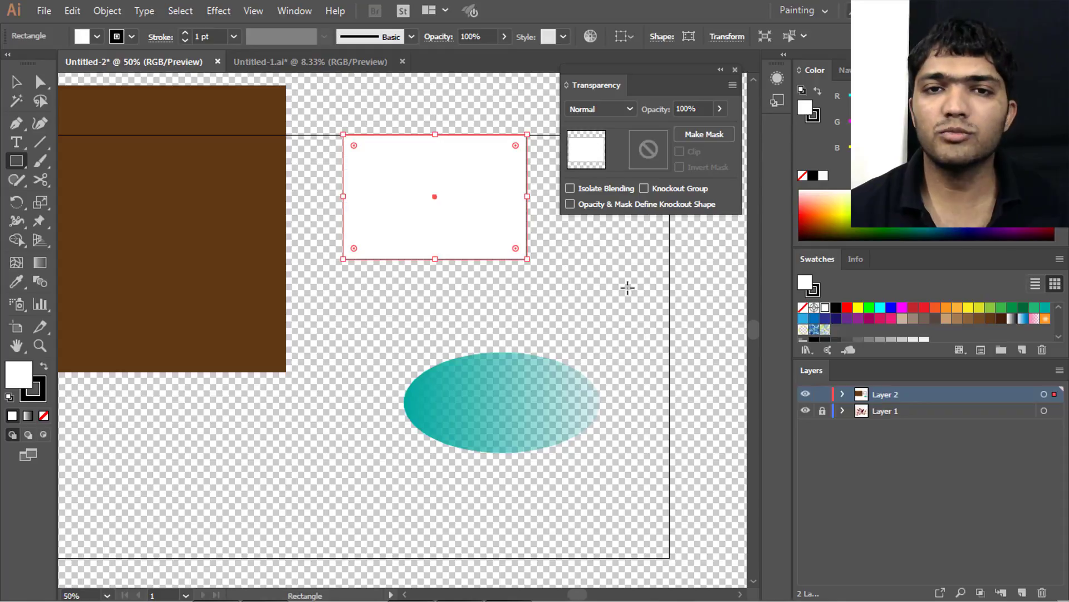
pyautogui.click(958, 307)
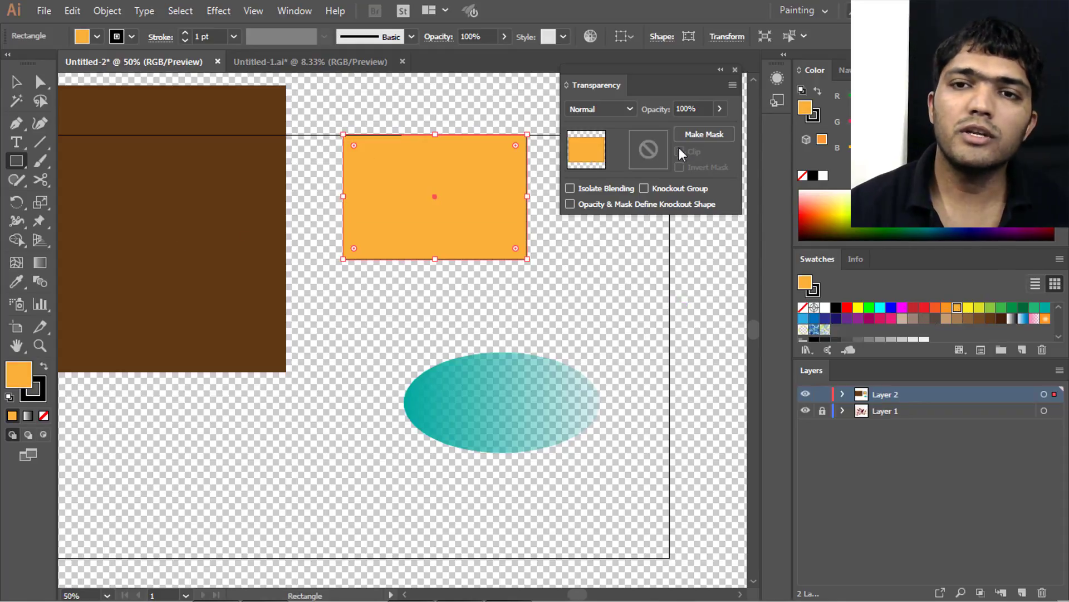
pyautogui.click(702, 135)
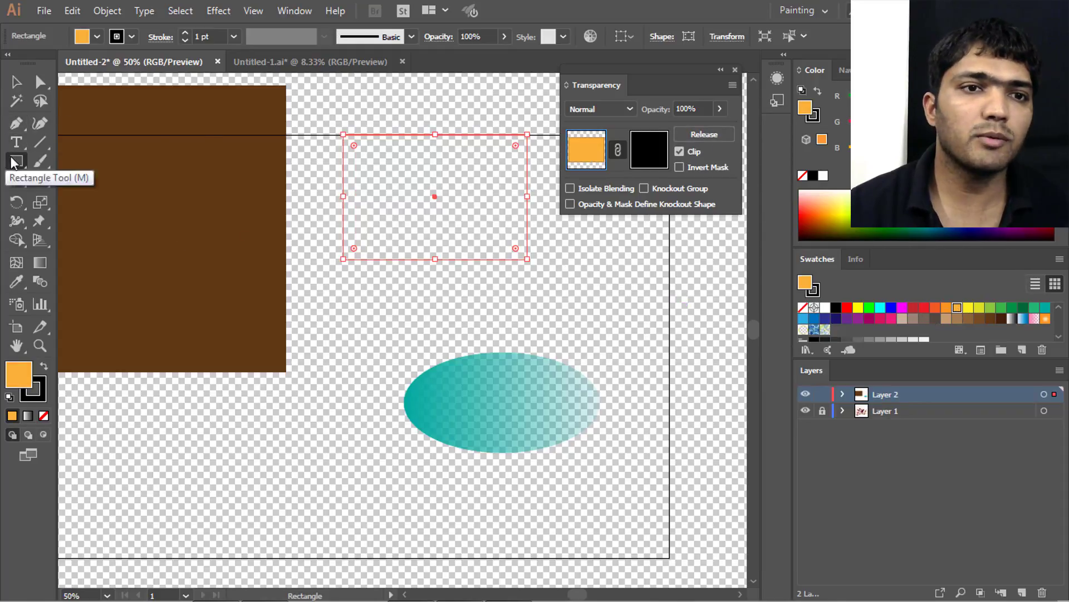
pyautogui.click(25, 168)
pyautogui.click(72, 198)
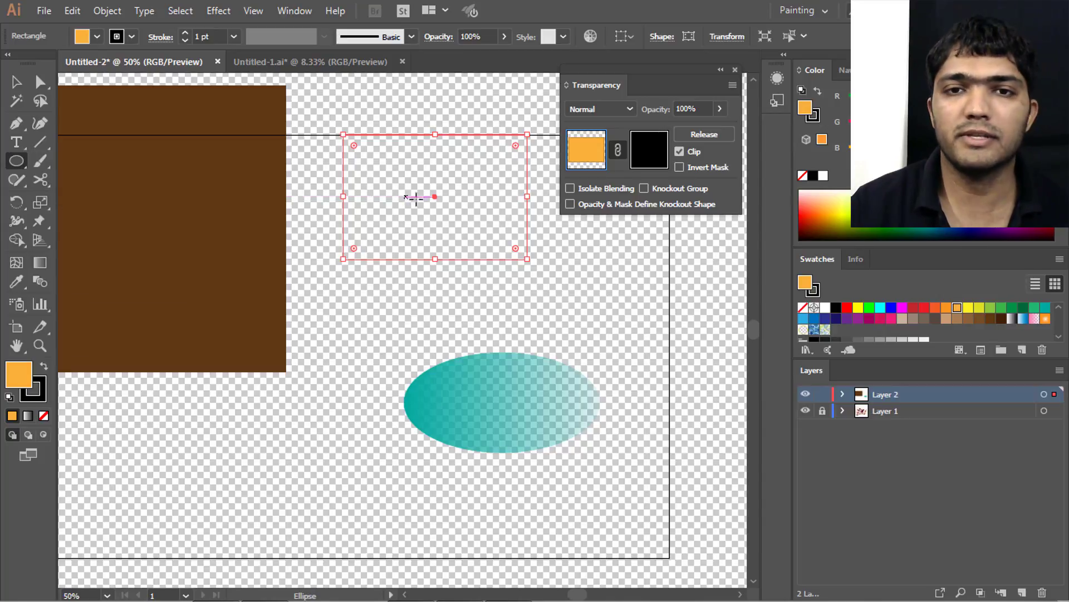
# - Draw white ellipses inside the orange rectangle's opacity mask to reveal orange
pyautogui.click(657, 160)
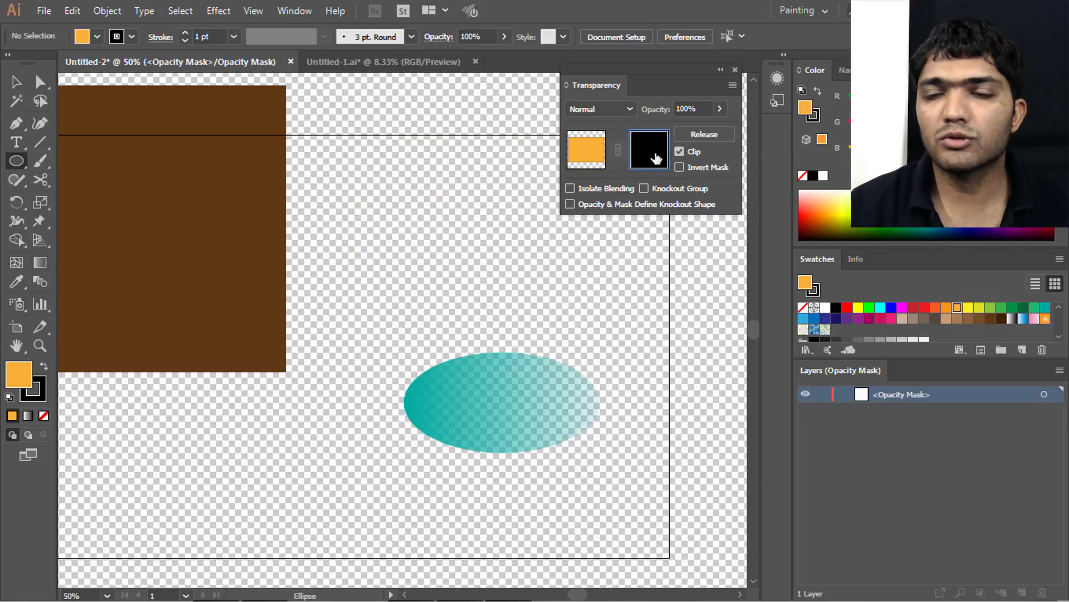
pyautogui.click(825, 307)
pyautogui.moveTo(403, 126); pyautogui.dragTo(524, 255)
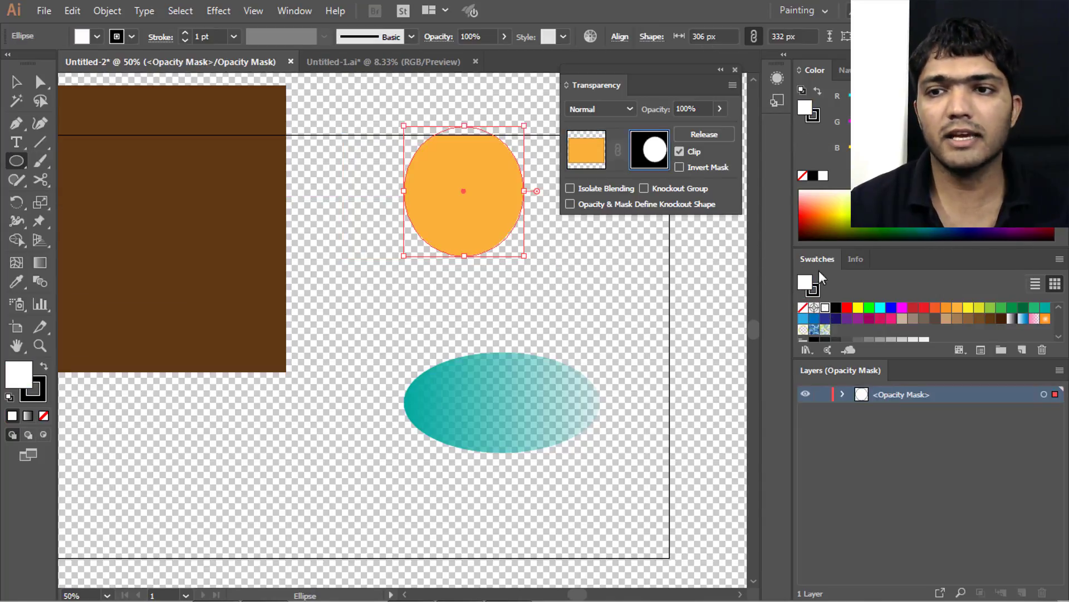
pyautogui.click(836, 308)
pyautogui.moveTo(373, 134); pyautogui.dragTo(511, 231)
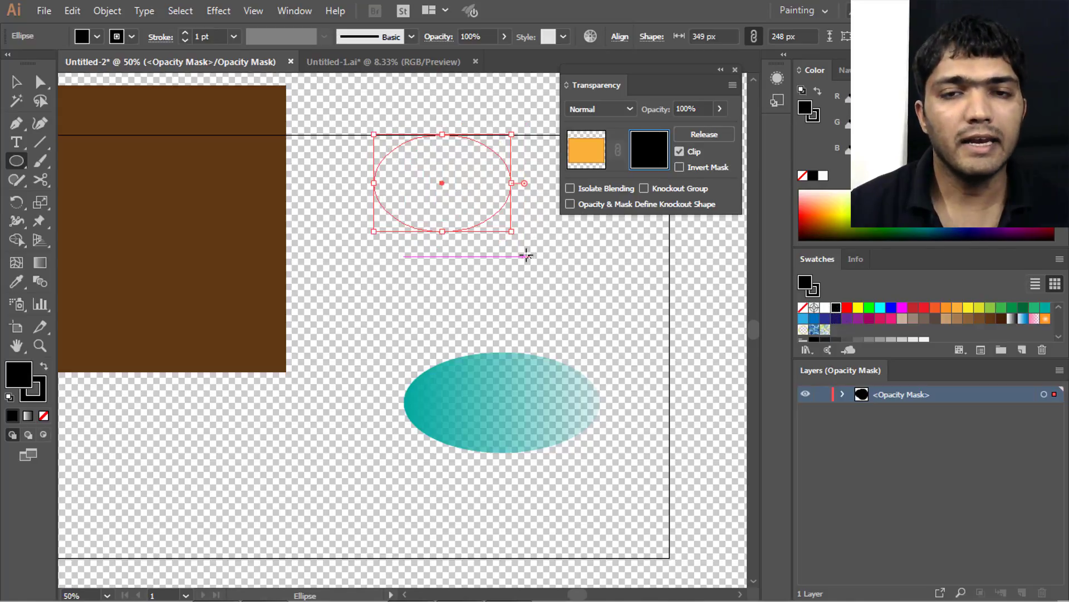
pyautogui.click(825, 307)
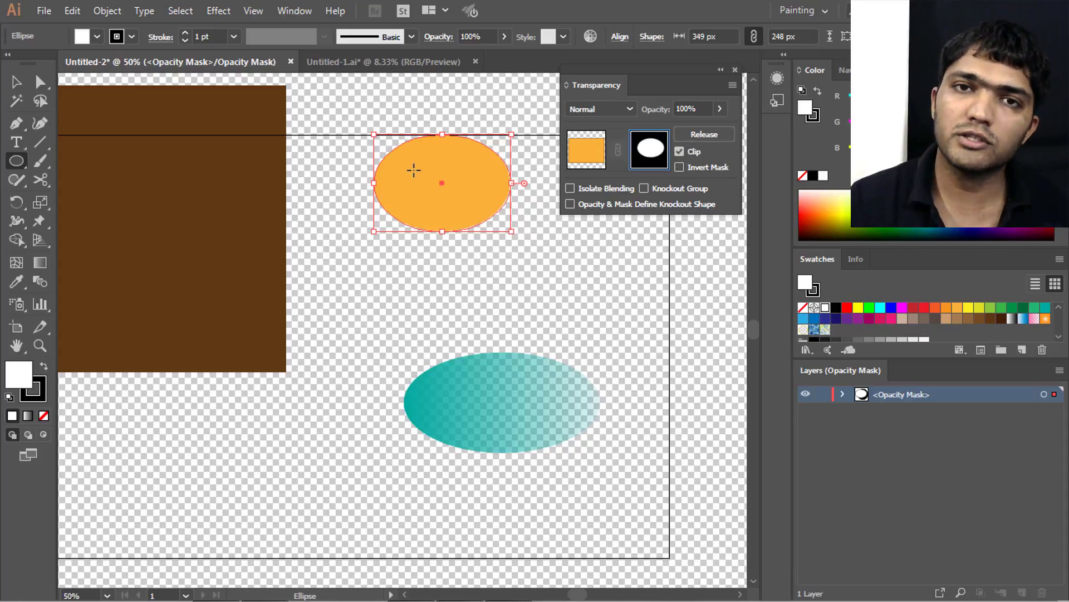
# - Delete the mask ellipse, leaving the orange rectangle fully hidden, and shift the teal oval
pyautogui.press('v')
pyautogui.moveTo(352, 113); pyautogui.dragTo(530, 257)
pyautogui.press('Delete')
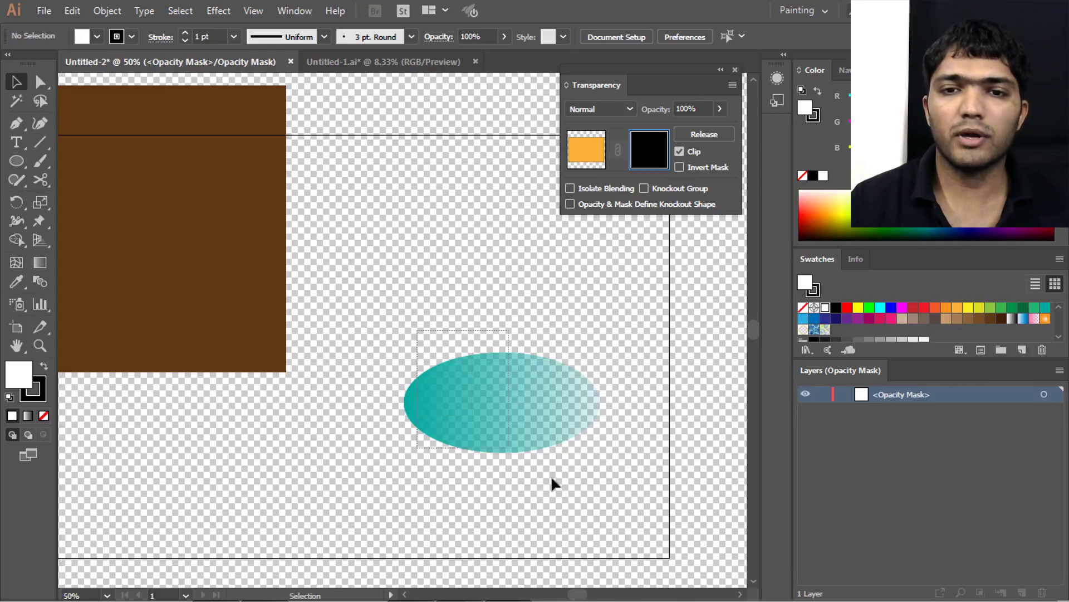
pyautogui.moveTo(529, 400)
pyautogui.mouseDown()
pyautogui.moveTo(506, 404)
pyautogui.moveTo(413, 348)
pyautogui.mouseUp()
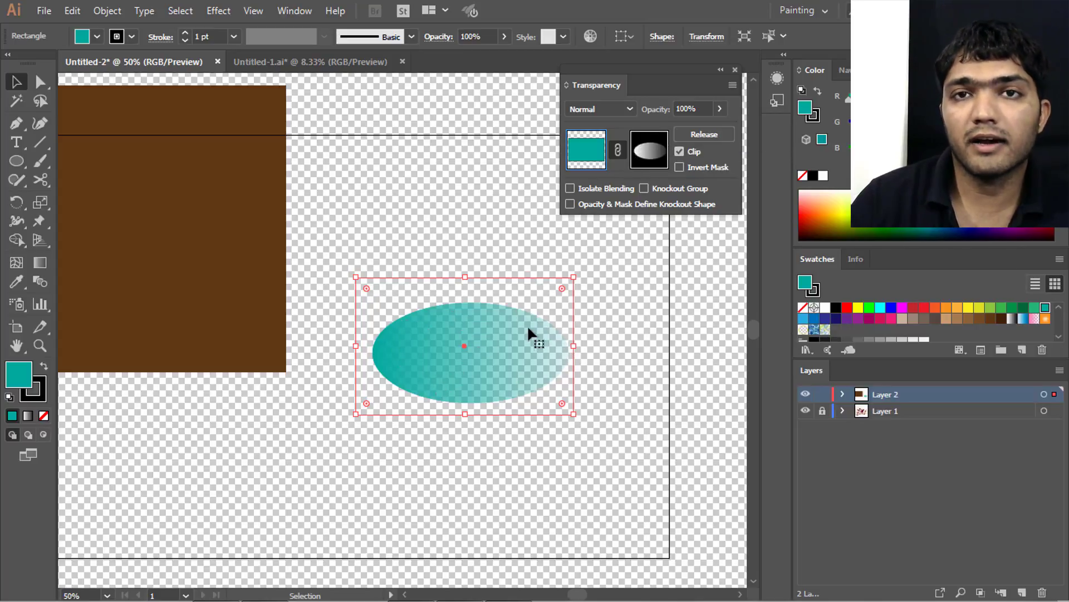
# - Move the teal oval nearer the page centre, toggling Clip off and back on
pyautogui.moveTo(413, 333); pyautogui.dragTo(425, 342)
pyautogui.click(679, 152)
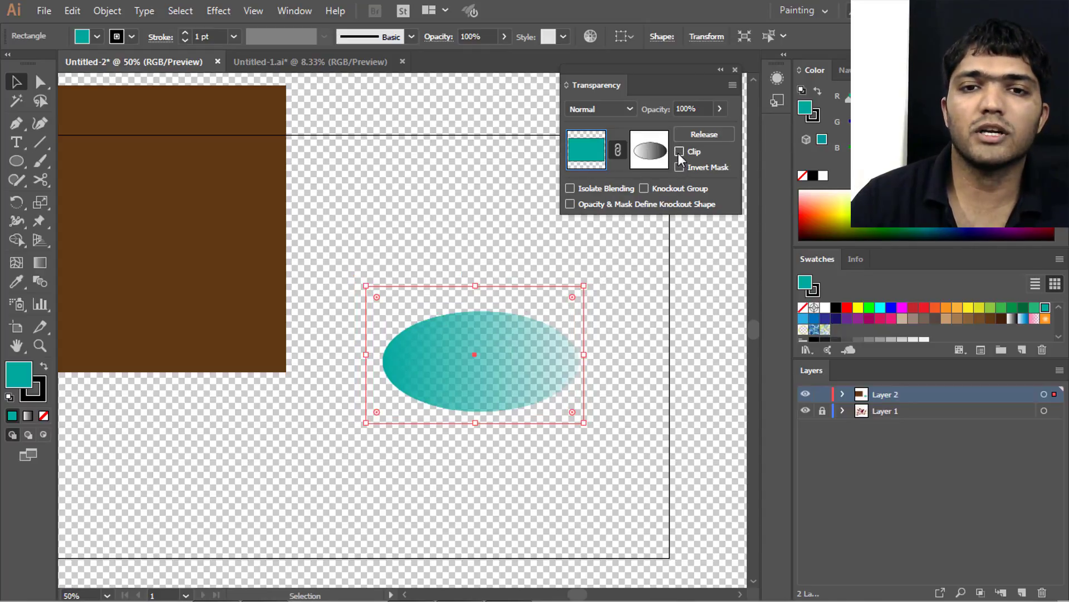
pyautogui.click(533, 204)
pyautogui.click(522, 351)
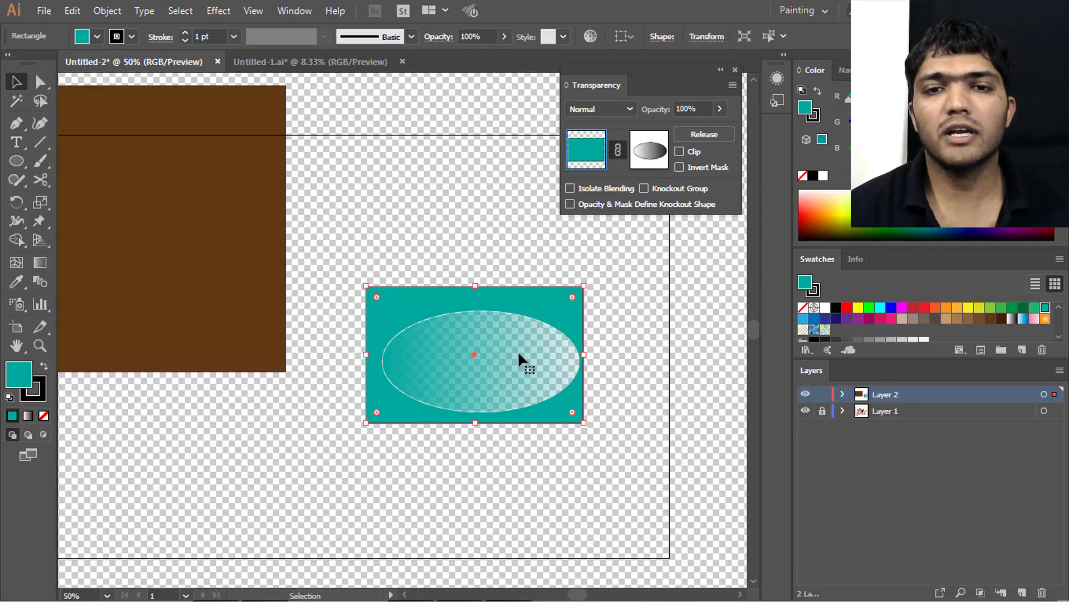
pyautogui.moveTo(522, 359)
pyautogui.mouseDown()
pyautogui.moveTo(513, 398)
pyautogui.moveTo(499, 357)
pyautogui.mouseUp()
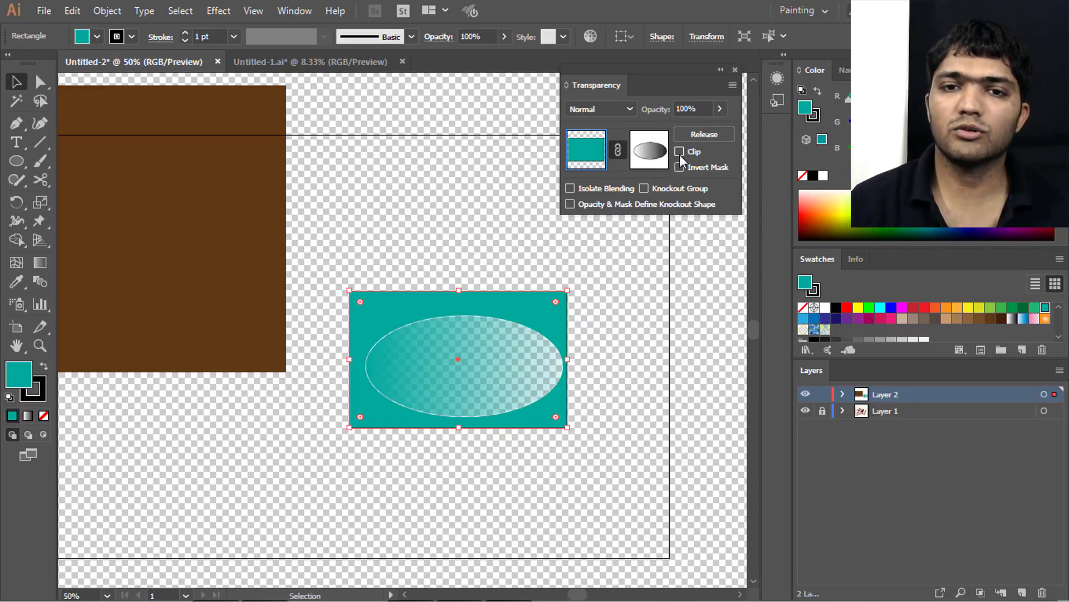
pyautogui.click(679, 152)
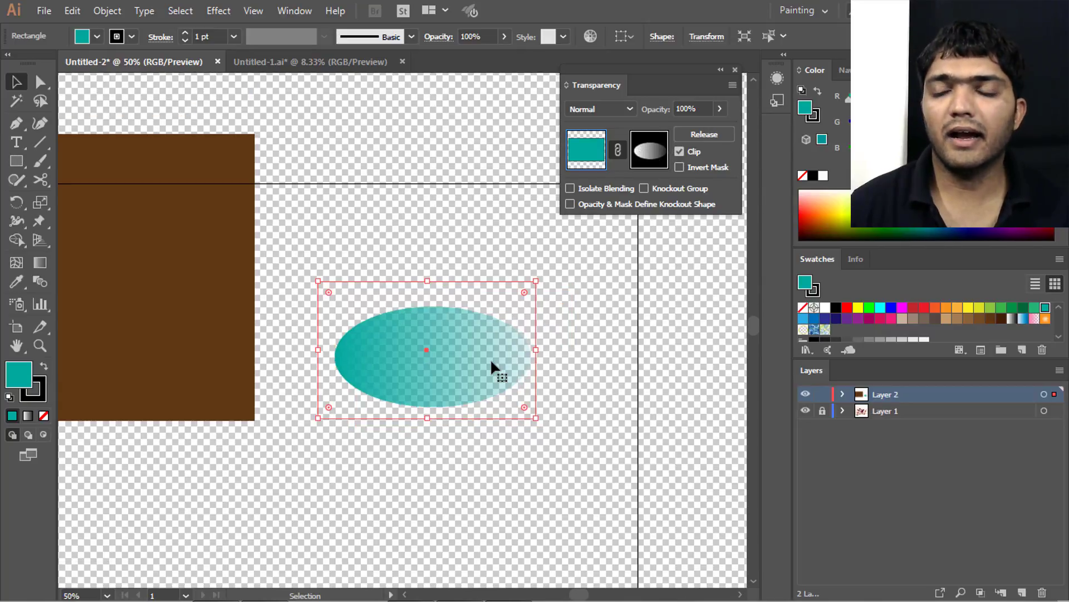
# - Nudge the teal ellipse slightly right and select its masked Rectangle in Layer 2
pyautogui.moveTo(457, 357); pyautogui.dragTo(470, 359)
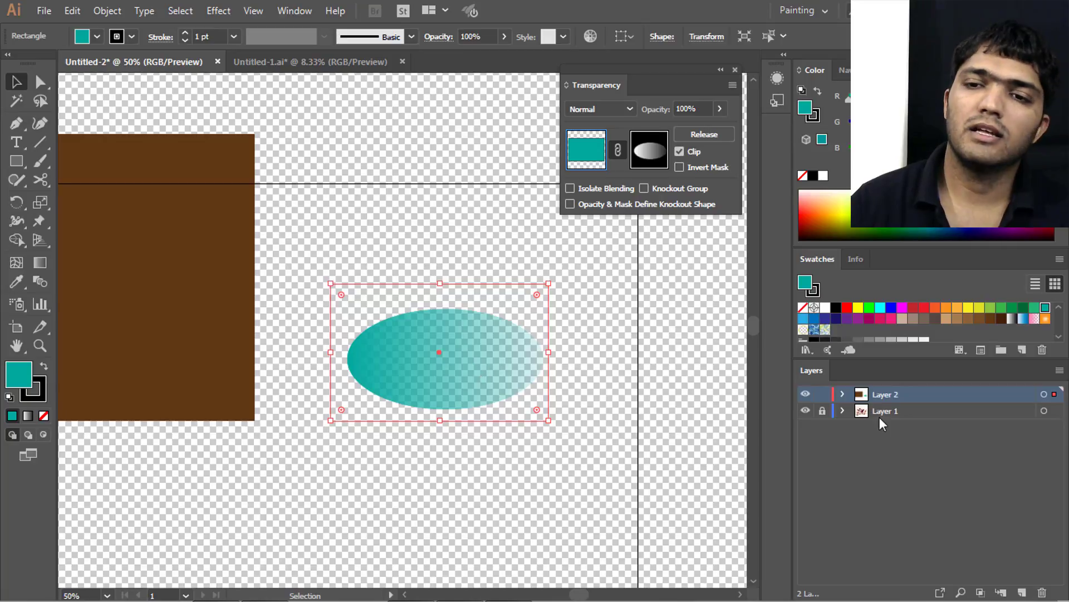
pyautogui.click(843, 394)
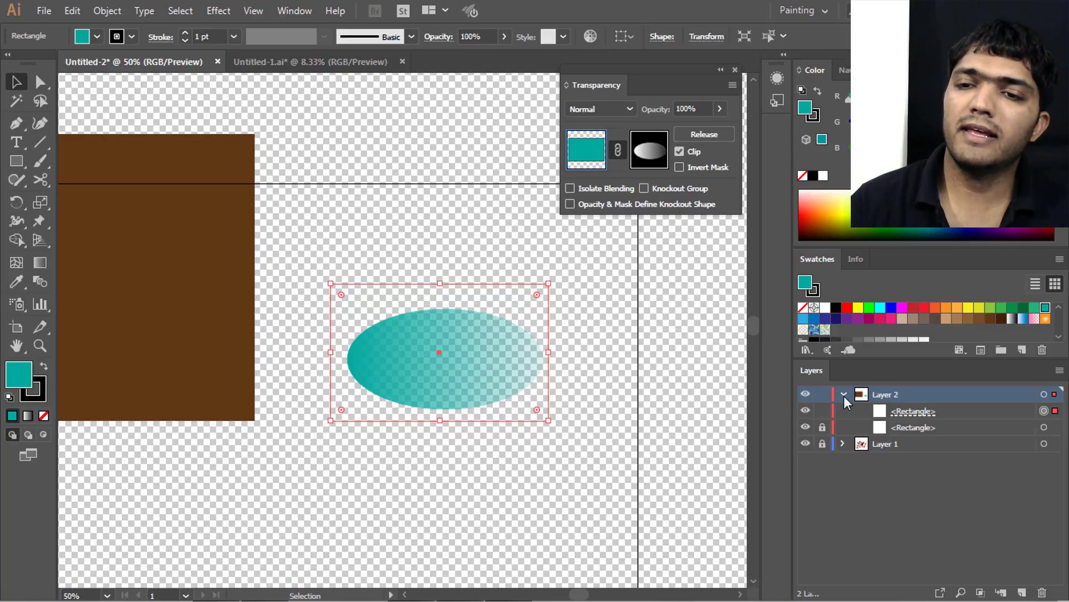
pyautogui.click(902, 412)
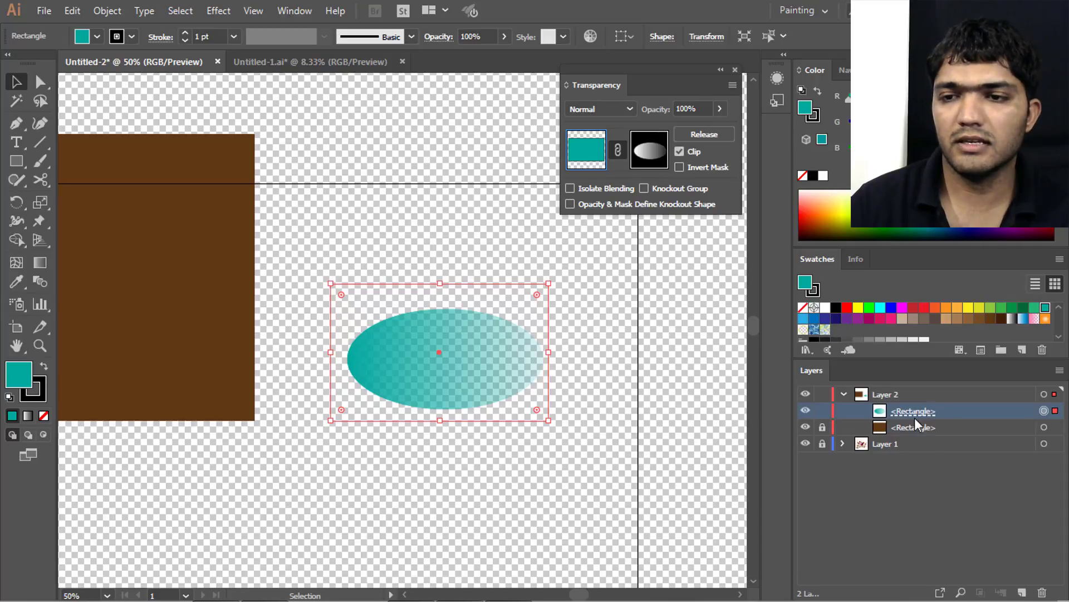
pyautogui.click(912, 428)
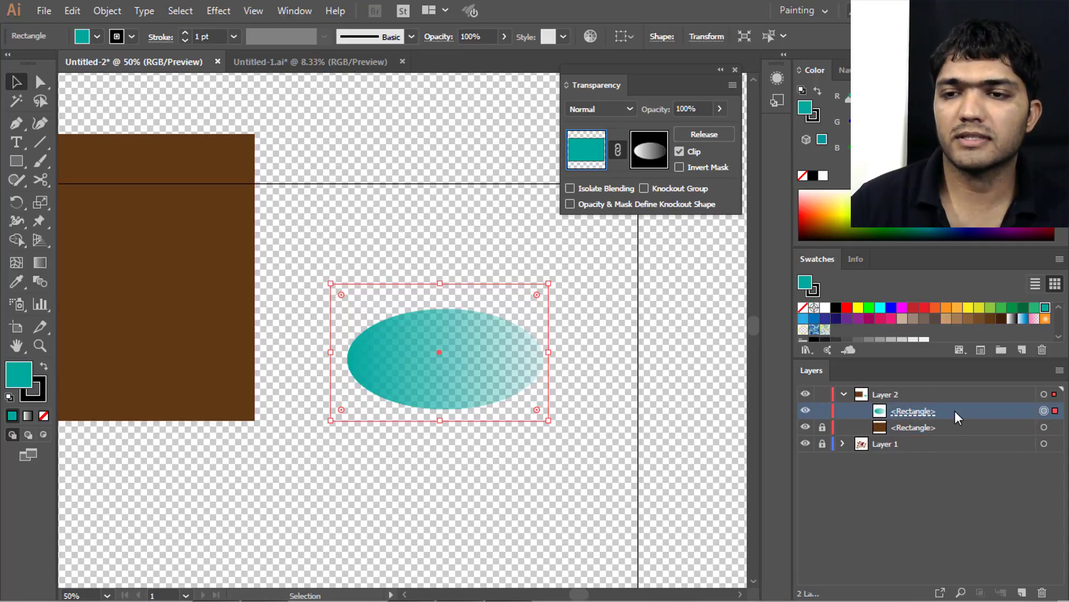
# - Open the teal rectangle's opacity mask to edit the 502 × 259 px gradient ellipse
pyautogui.click(647, 155)
pyautogui.click(588, 150)
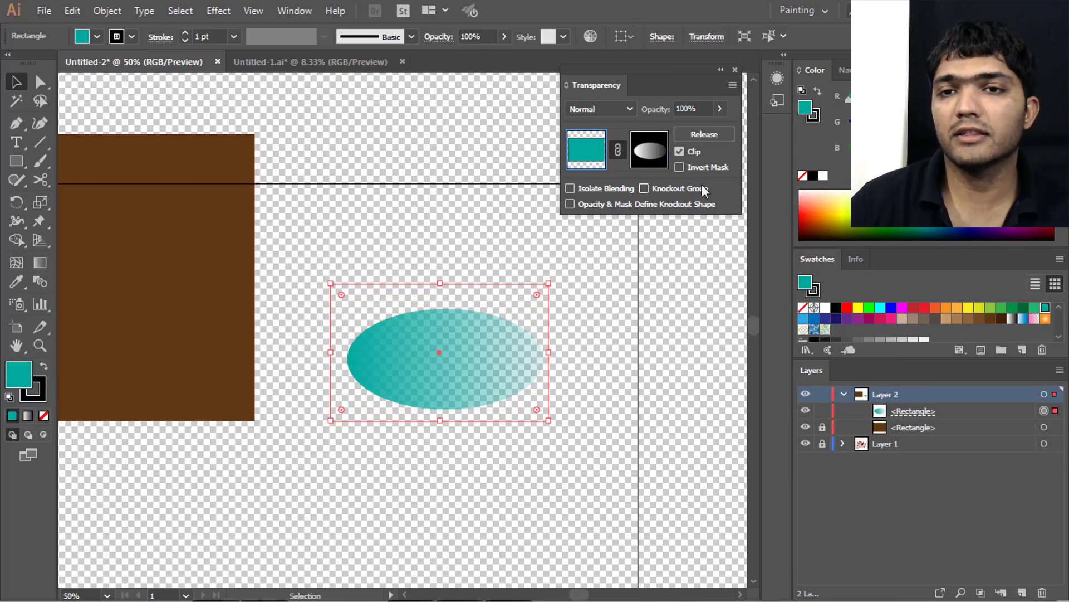
pyautogui.click(638, 153)
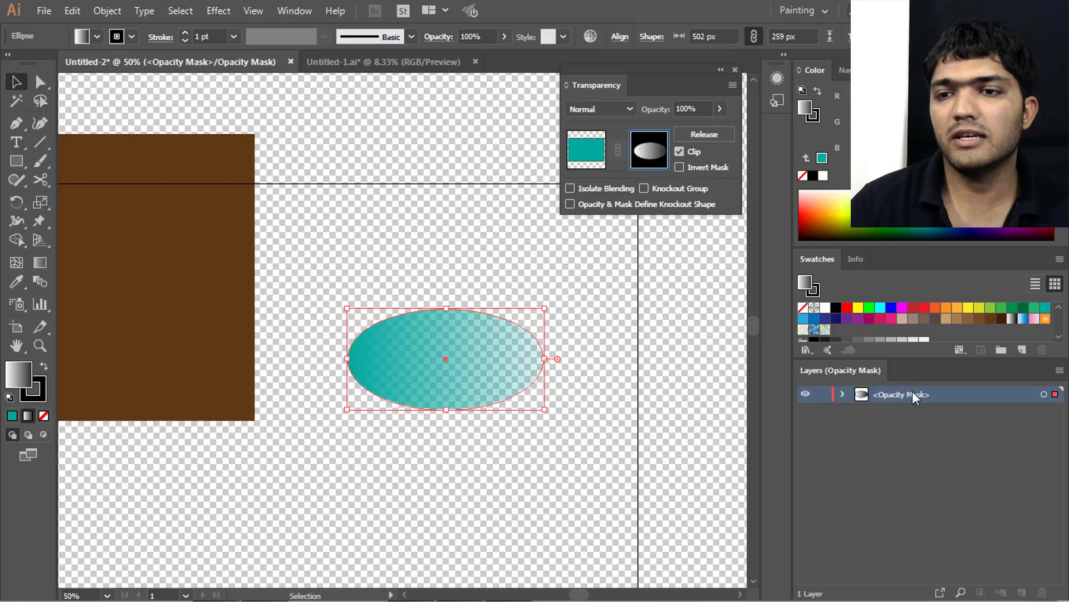
pyautogui.click(579, 158)
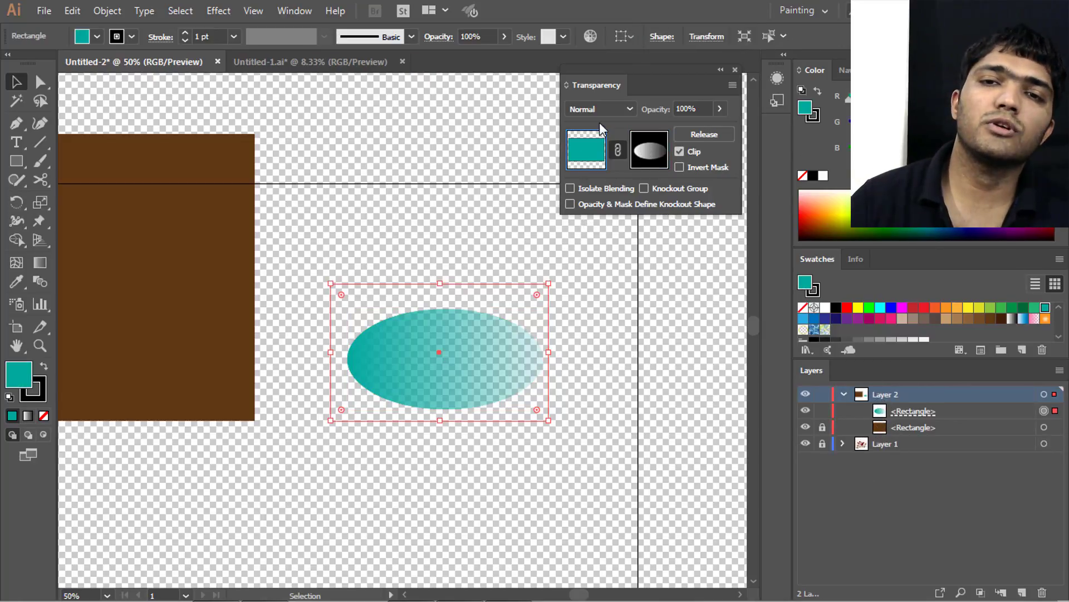
pyautogui.click(666, 146)
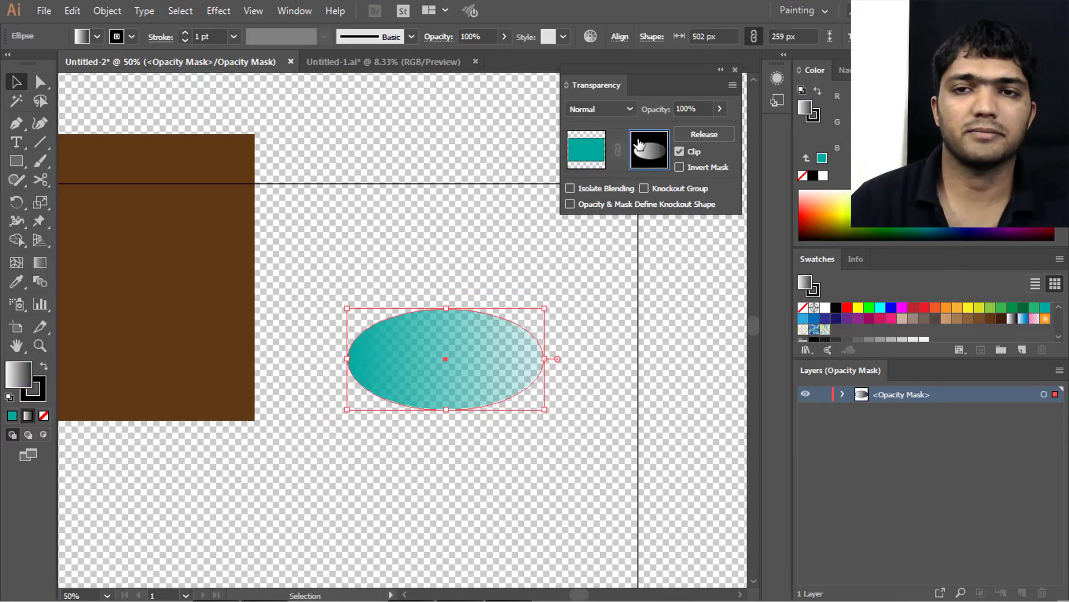
pyautogui.click(681, 168)
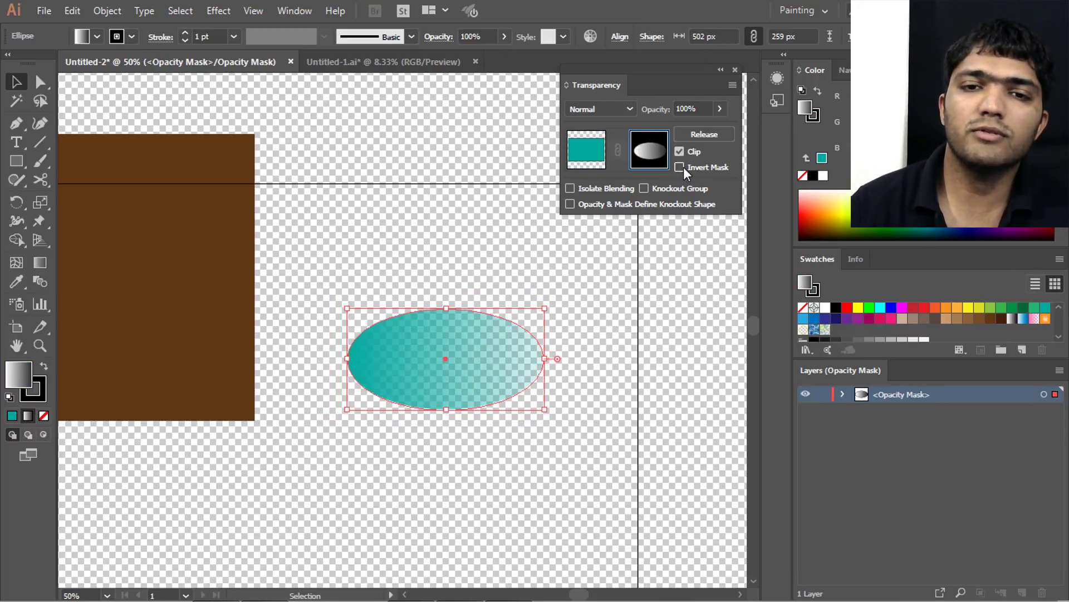
pyautogui.click(680, 168)
pyautogui.click(683, 167)
pyautogui.click(683, 167)
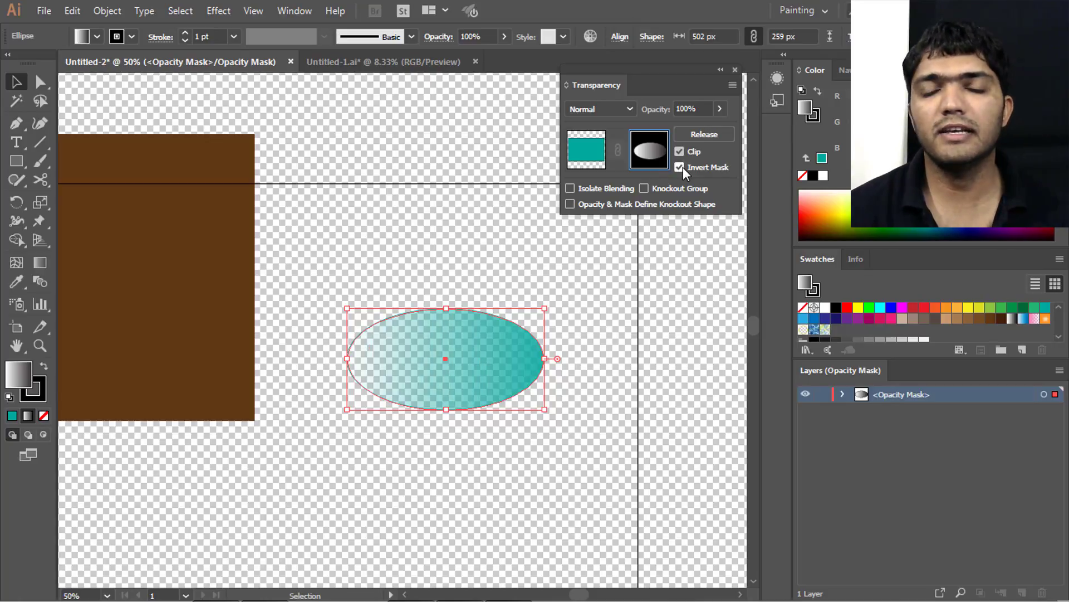
pyautogui.click(678, 166)
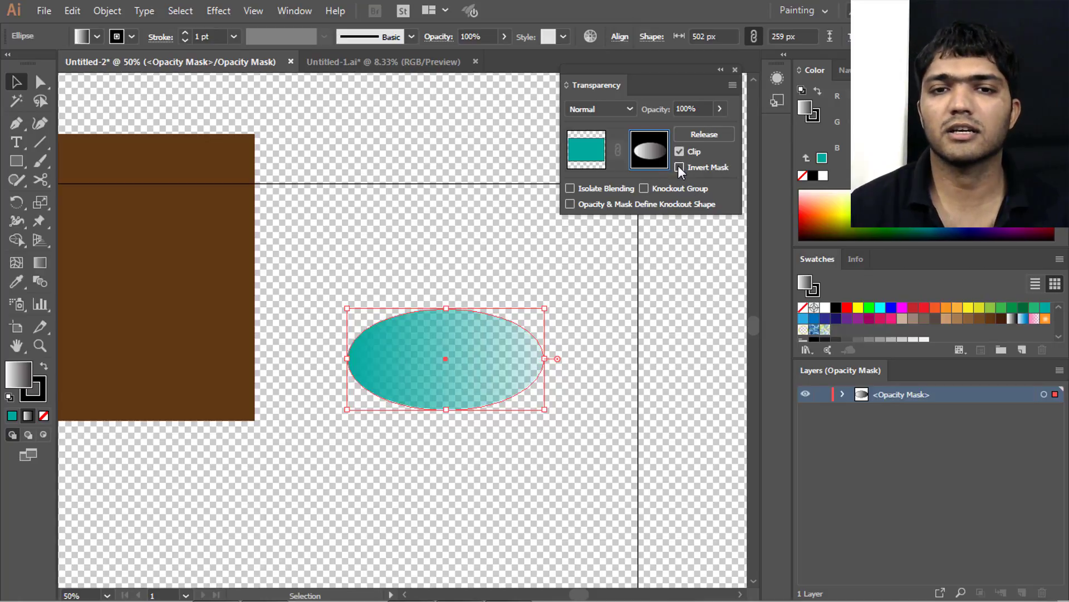
pyautogui.click(680, 166)
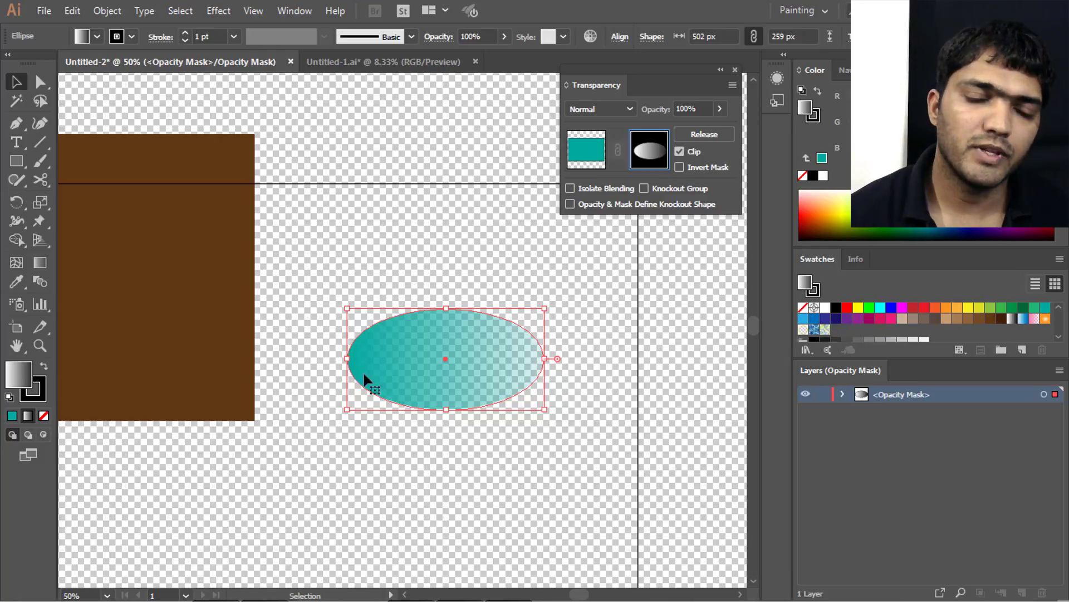
# - Deselect the ellipse and leave opacity-mask editing to return to the artwork
pyautogui.scroll(-4, 288, 305)
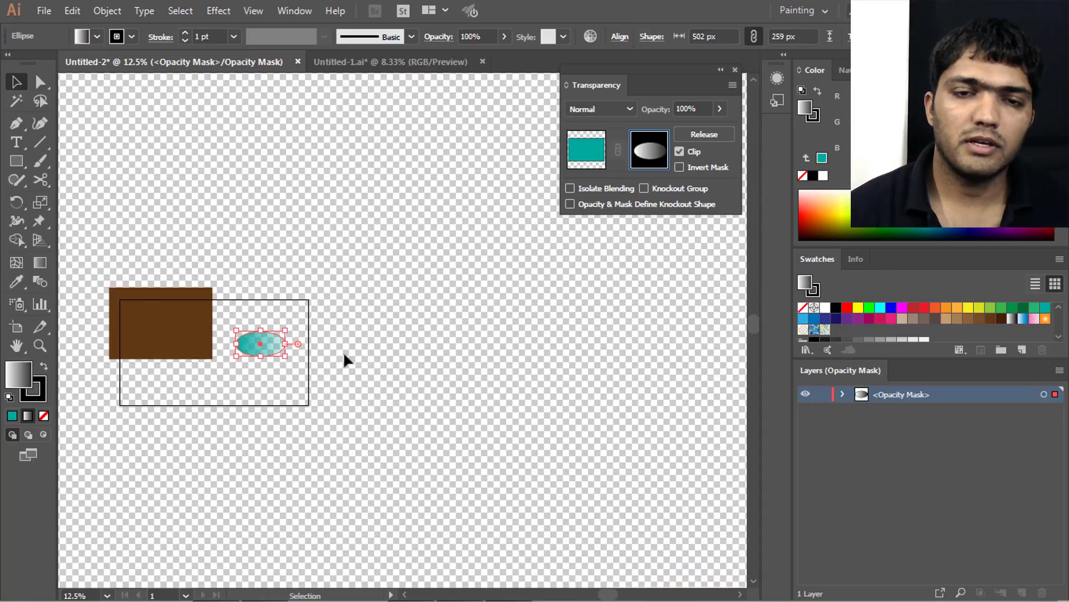
pyautogui.scroll(-3, 346, 358)
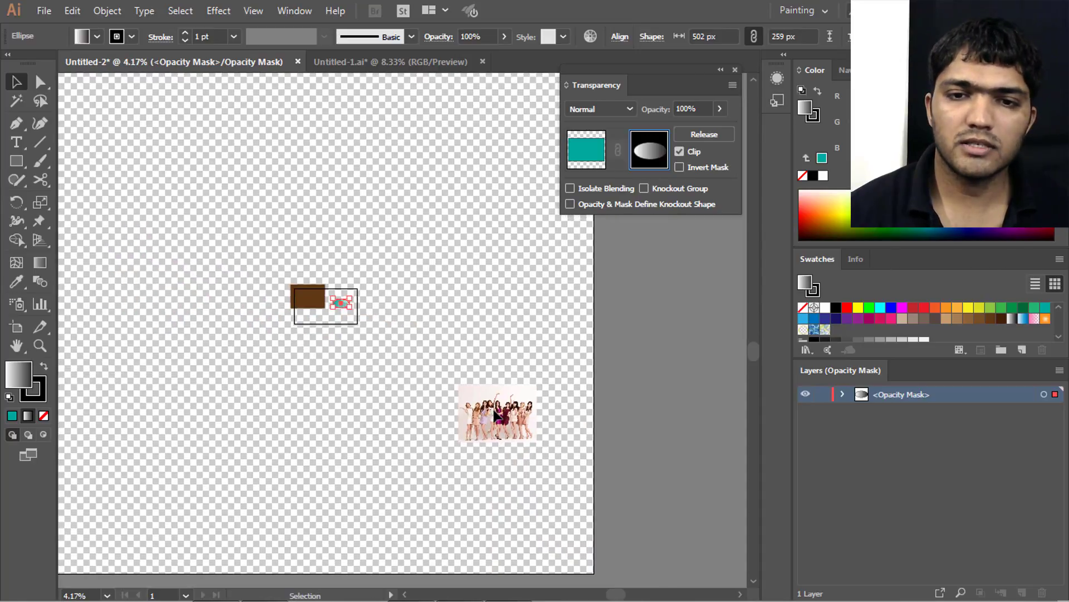
pyautogui.click(480, 376)
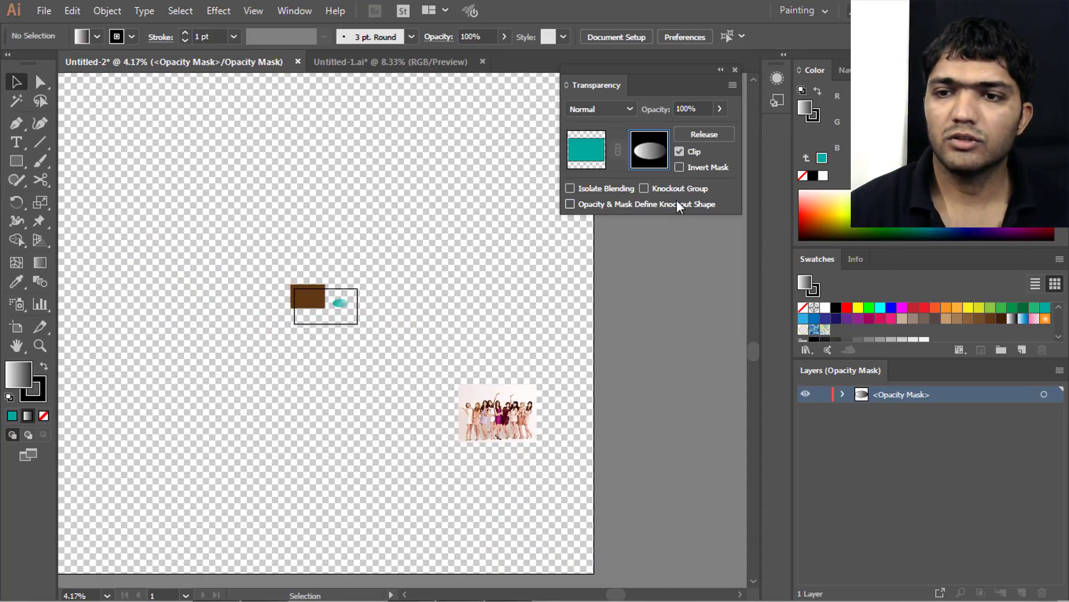
pyautogui.click(586, 149)
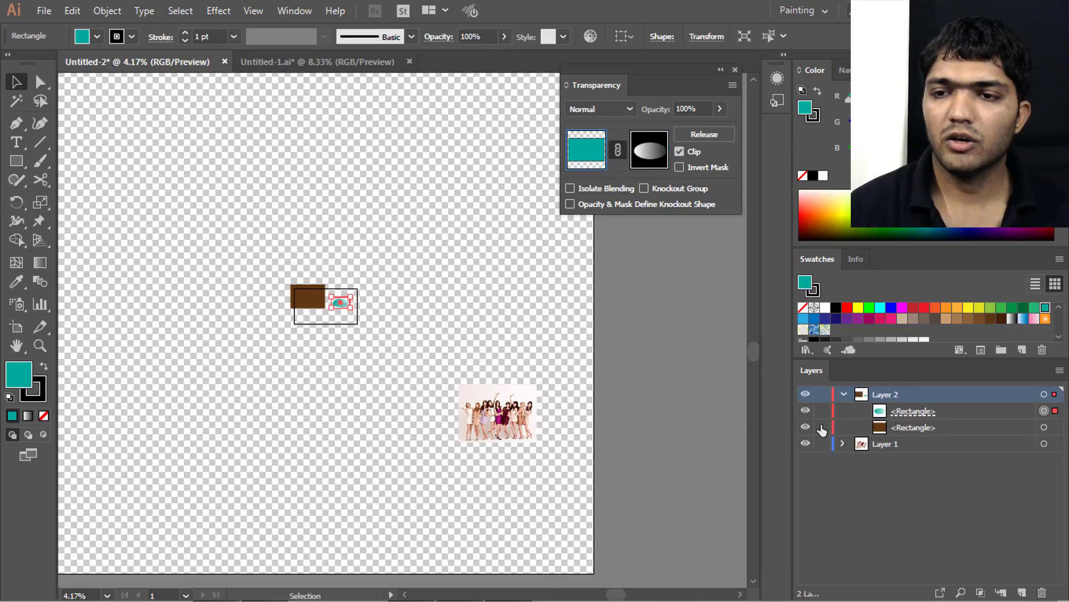
# - Select the group photo and zoom the view in on it
pyautogui.click(510, 423)
pyautogui.hotkey('ctrl', '+')
pyautogui.hotkey('ctrl', '+')
pyautogui.hotkey('ctrl', '+')
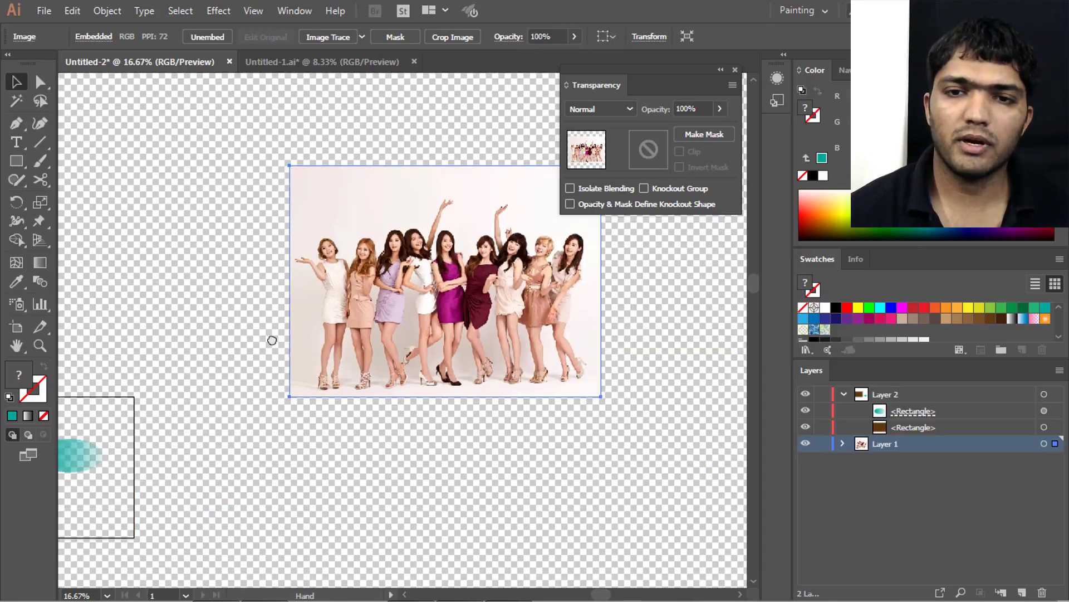
pyautogui.scroll(1, 200, 367)
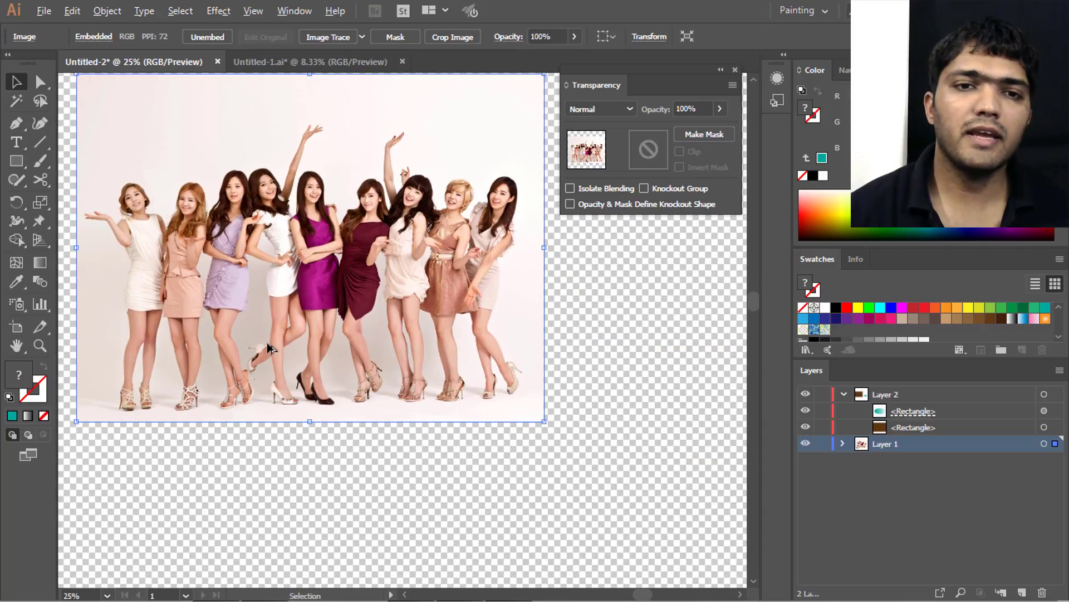
pyautogui.scroll(-1, 309, 312)
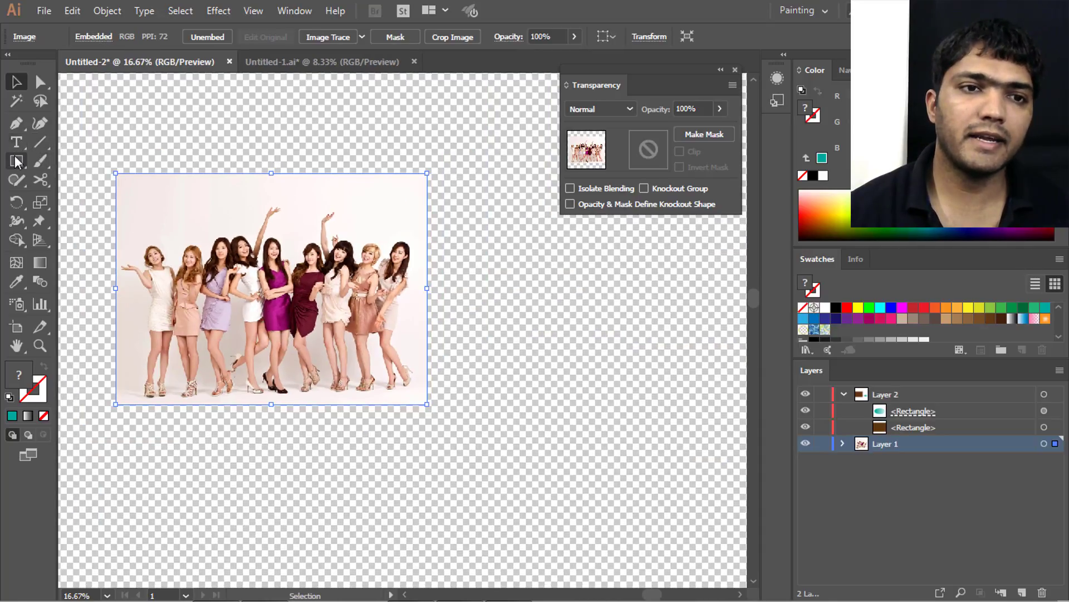
# - Draw a wide new rectangle on the empty canvas right of the photo
pyautogui.click(17, 161)
pyautogui.click(92, 161)
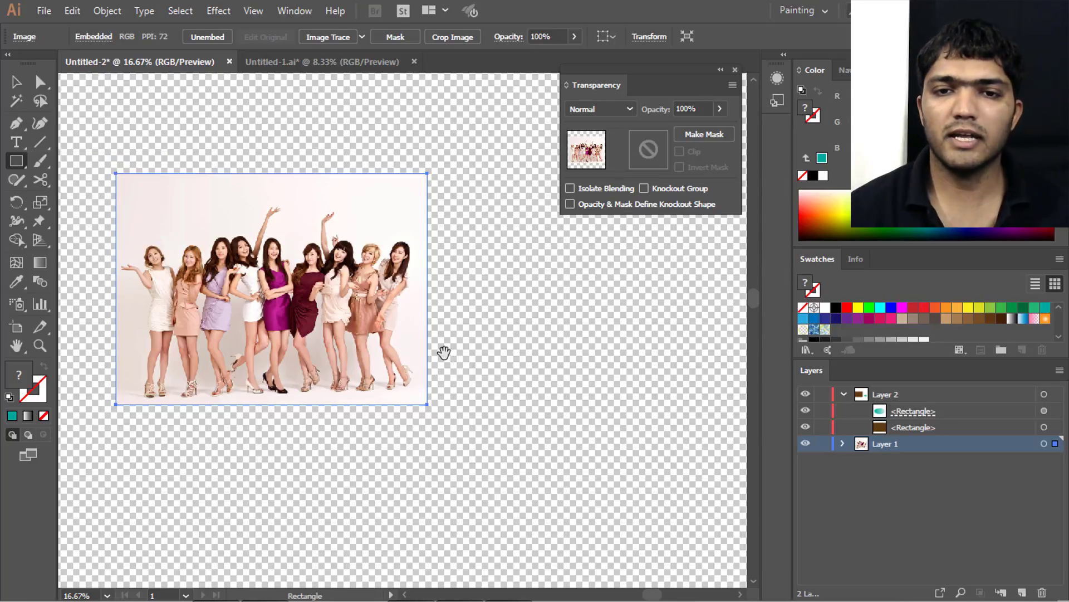
pyautogui.moveTo(444, 352); pyautogui.dragTo(292, 352)
pyautogui.moveTo(340, 226)
pyautogui.mouseDown()
pyautogui.moveTo(603, 364)
pyautogui.moveTo(702, 425)
pyautogui.moveTo(690, 428)
pyautogui.mouseUp()
pyautogui.moveTo(634, 415); pyautogui.dragTo(576, 439)
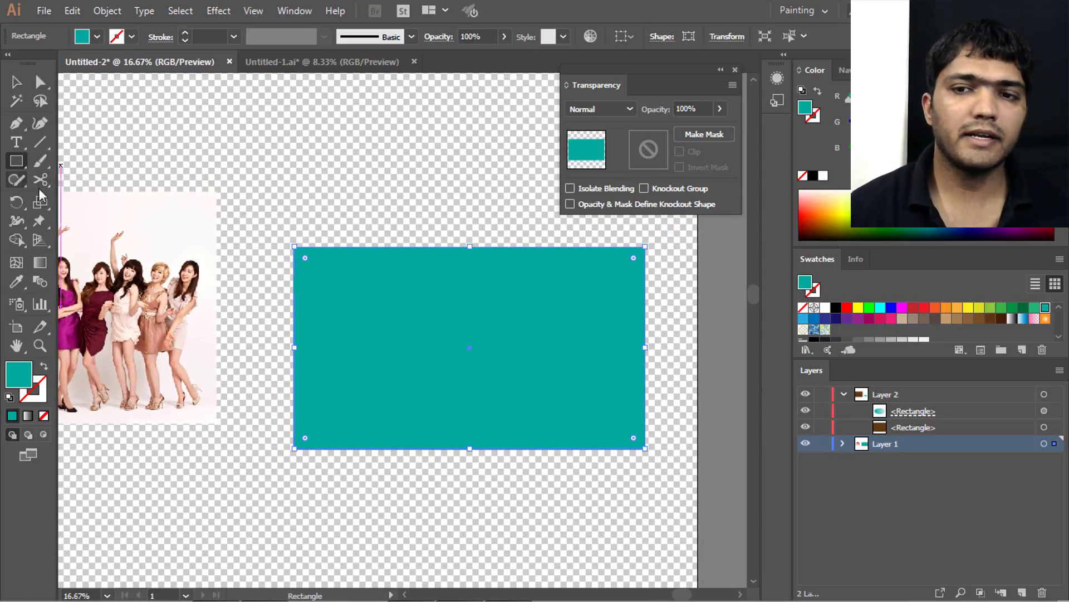
# - Fill the new rectangle blue and add the GIRLS text in Impact
pyautogui.click(803, 319)
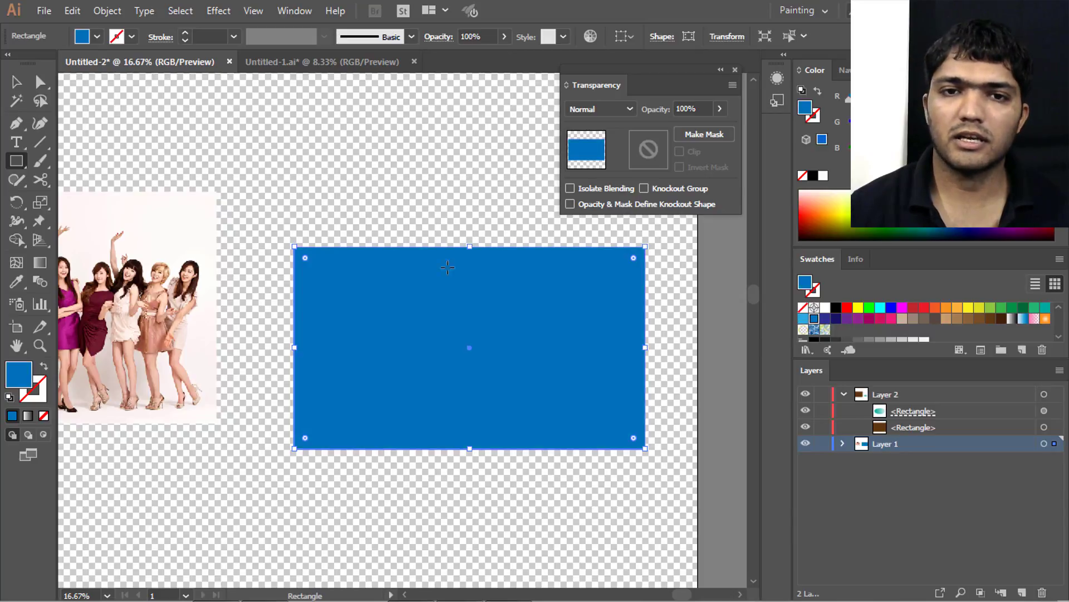
pyautogui.click(24, 148)
pyautogui.hotkey('ctrl', 'v')
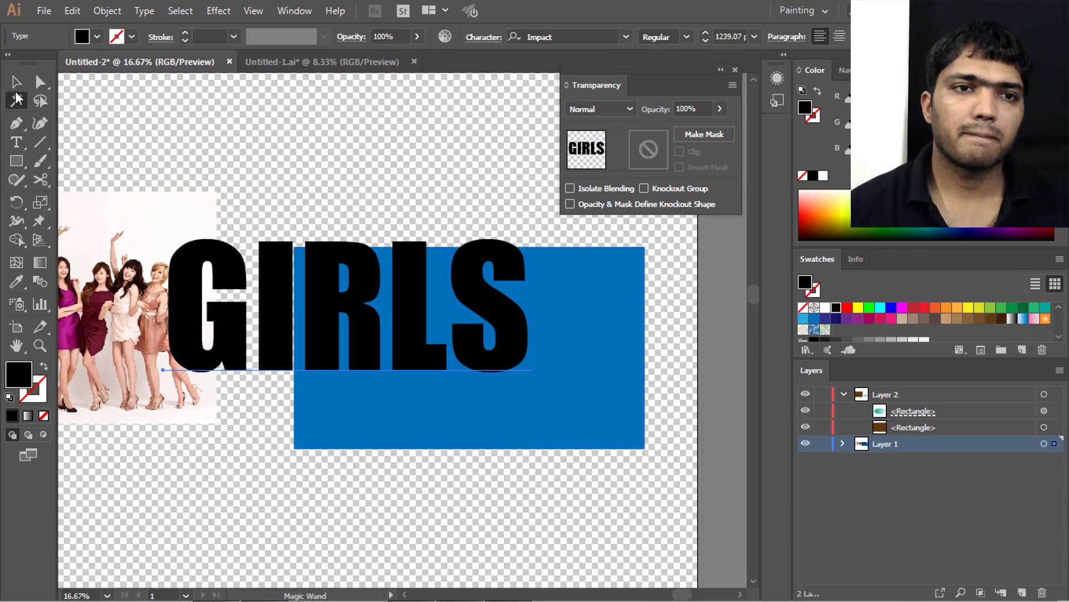
pyautogui.press('v')
# - Move, shrink and centre the GIRLS text on the blue rectangle
pyautogui.moveTo(330, 297); pyautogui.dragTo(465, 331)
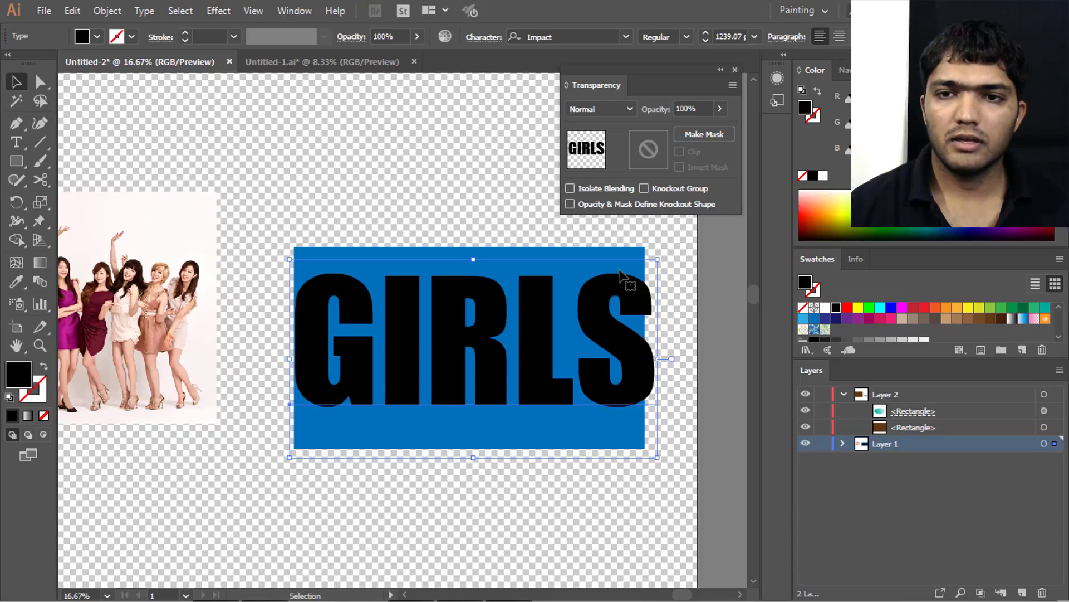
pyautogui.moveTo(659, 259); pyautogui.dragTo(605, 287)
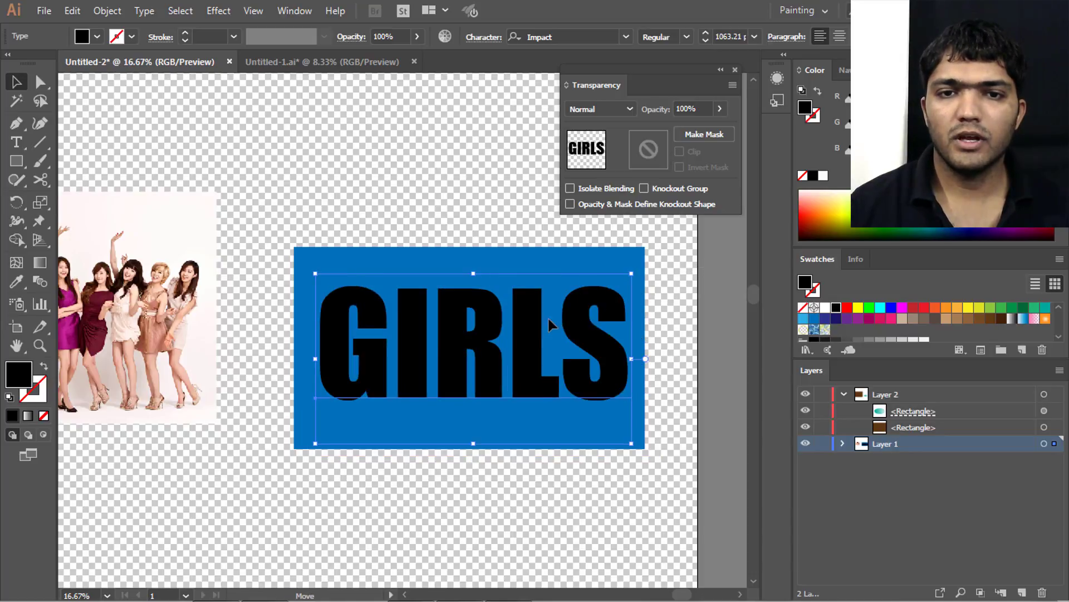
pyautogui.moveTo(441, 347)
pyautogui.mouseDown()
pyautogui.moveTo(492, 388)
pyautogui.moveTo(438, 371)
pyautogui.mouseUp()
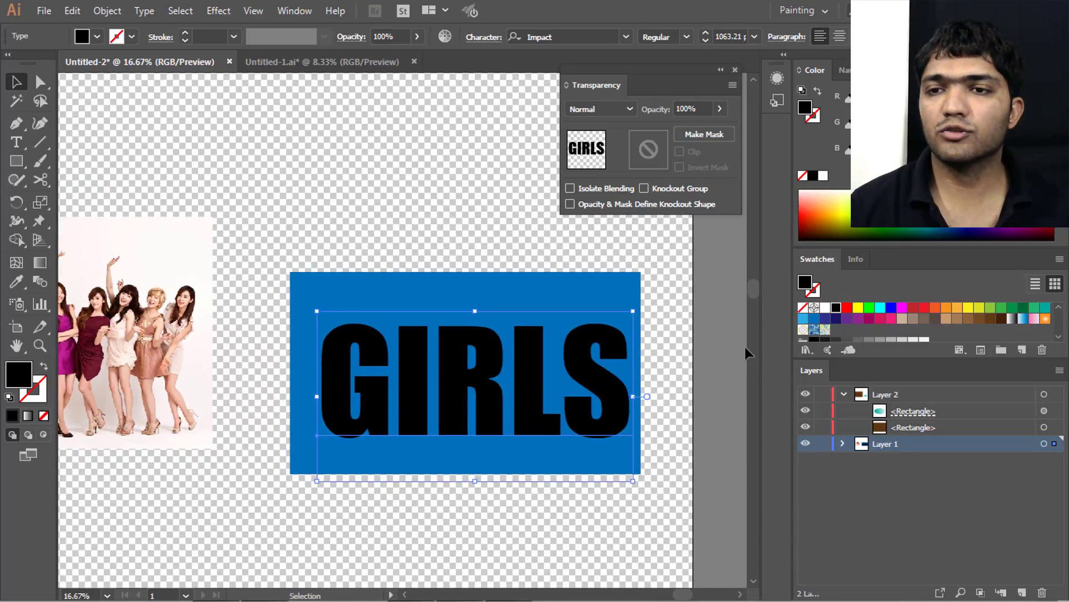
# - Colour the GIRLS text yellow and drag the rectangle and text left over the photo
pyautogui.click(972, 308)
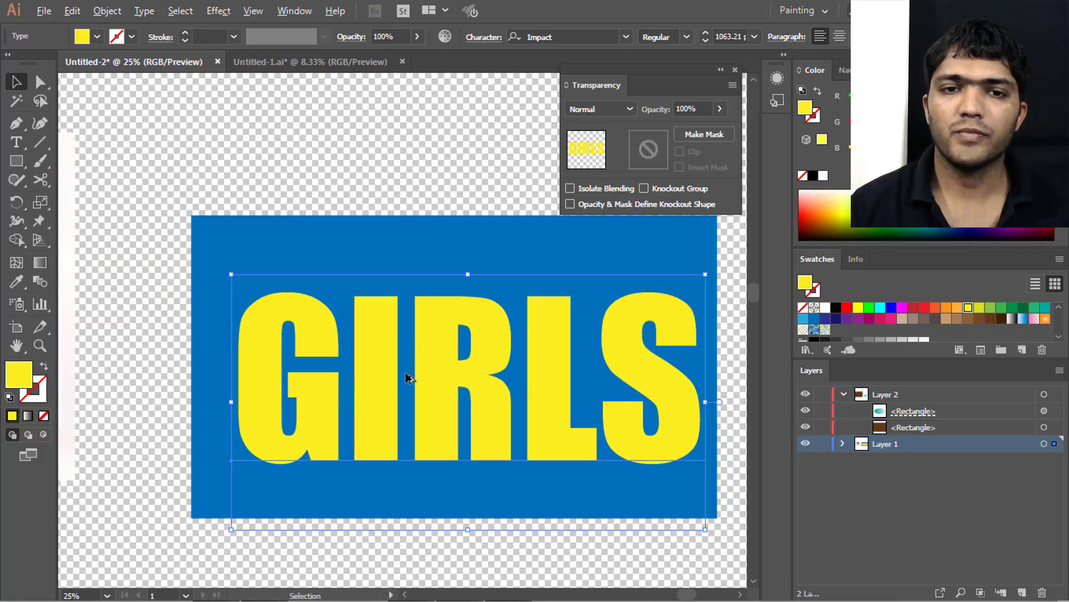
pyautogui.moveTo(269, 378)
pyautogui.mouseDown()
pyautogui.moveTo(341, 393)
pyautogui.moveTo(356, 414)
pyautogui.mouseUp()
pyautogui.moveTo(493, 416); pyautogui.dragTo(460, 406)
pyautogui.moveTo(453, 399); pyautogui.dragTo(184, 359)
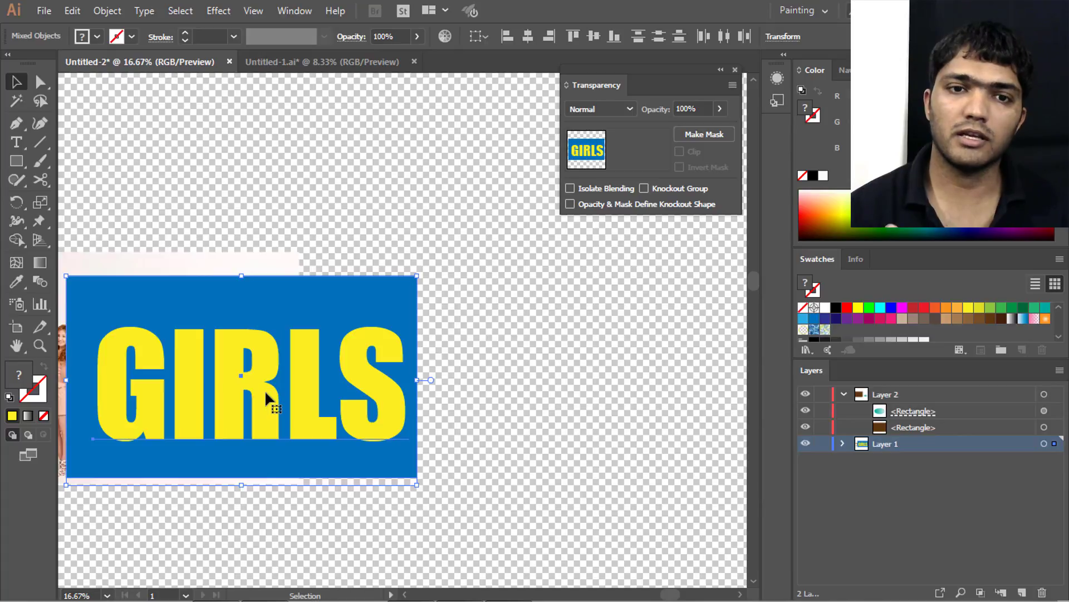
# - Undo the move onto the photo and group the blue rectangle with the GIRLS text
pyautogui.press('a')
pyautogui.hotkey('ctrl', 'z')
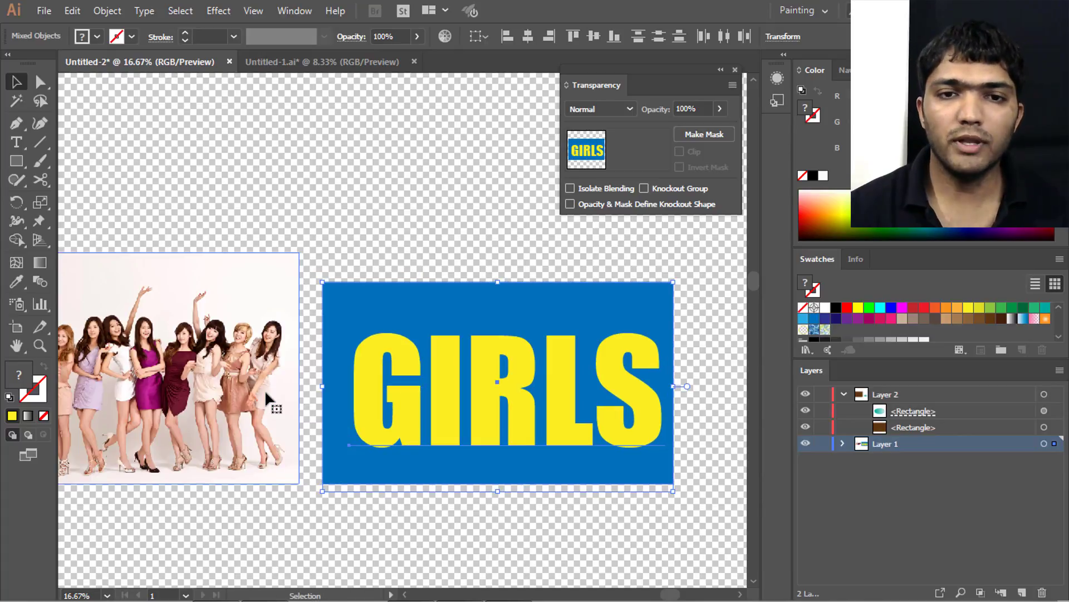
pyautogui.click(341, 211)
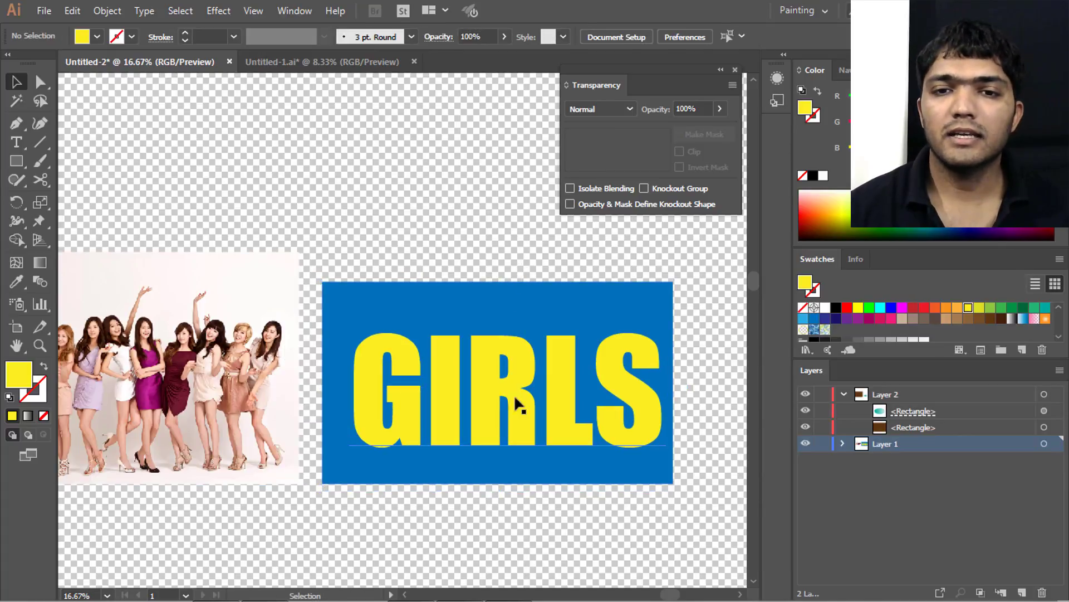
pyautogui.click(594, 463)
pyautogui.press('v')
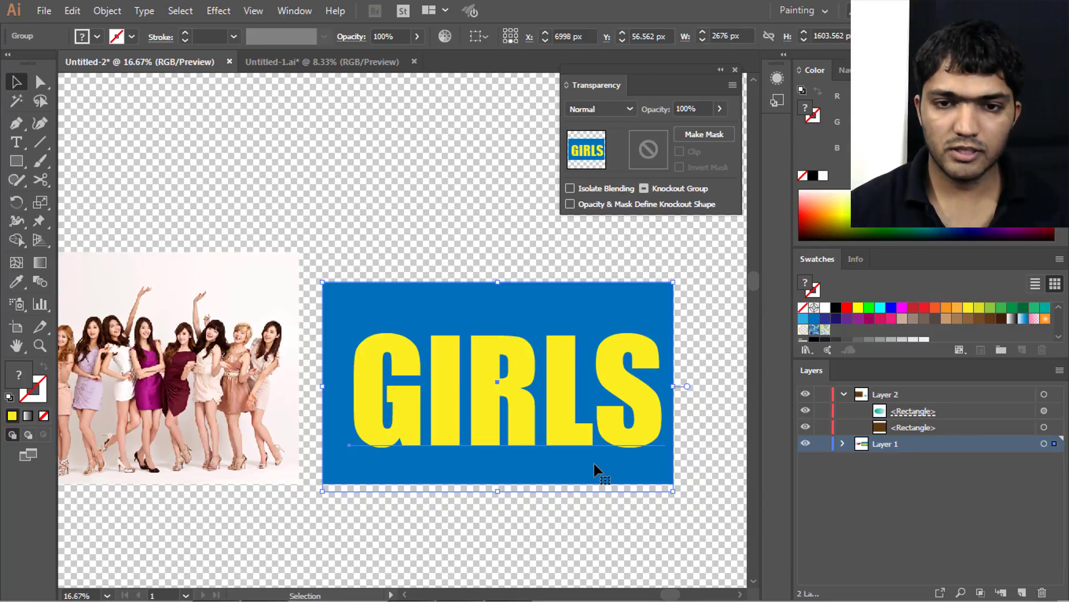
# - Inside the group, set the GIRLS text opacity to 0%, then exit the group
pyautogui.doubleClick(566, 415)
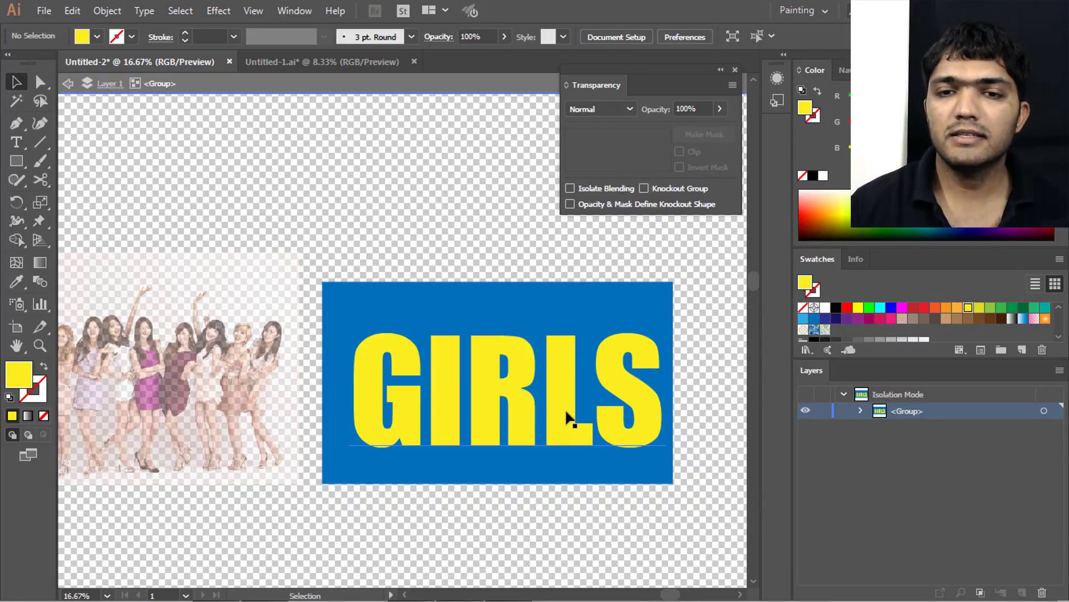
pyautogui.click(567, 417)
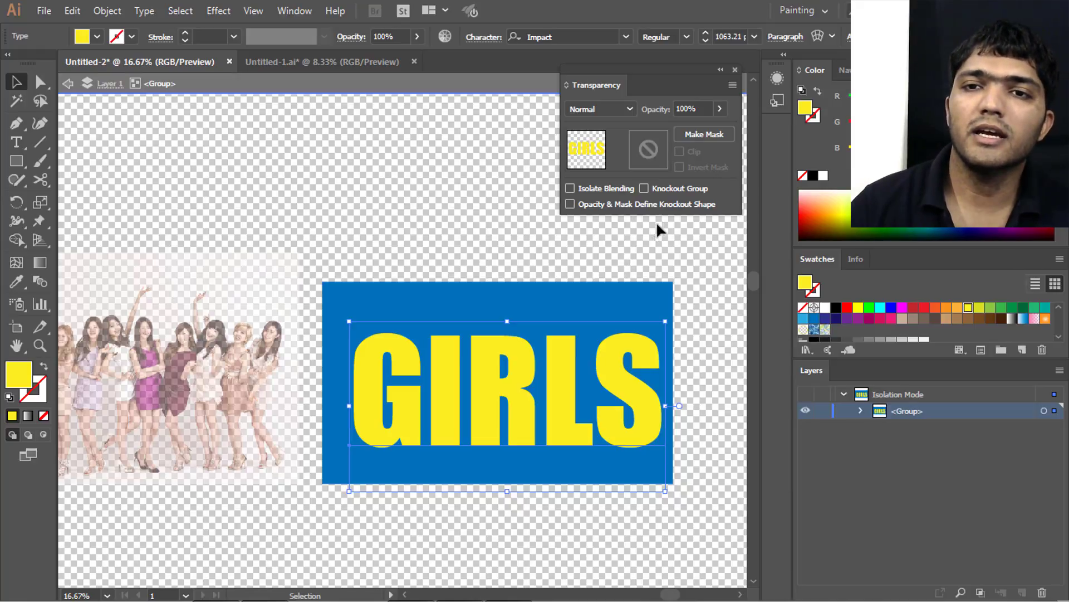
pyautogui.click(720, 109)
pyautogui.moveTo(716, 128); pyautogui.dragTo(620, 138)
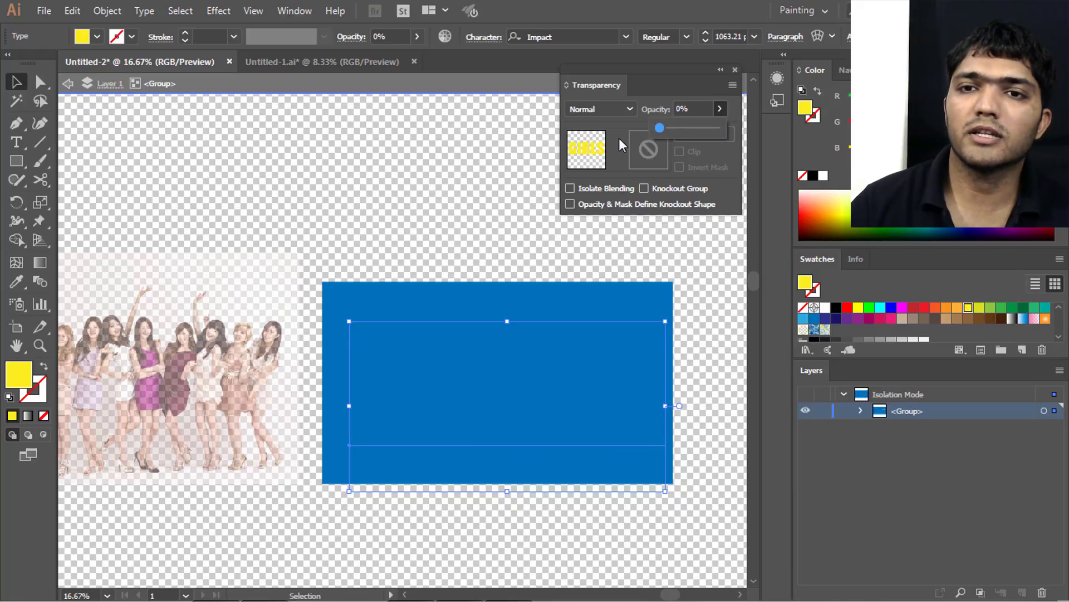
pyautogui.press('Escape')
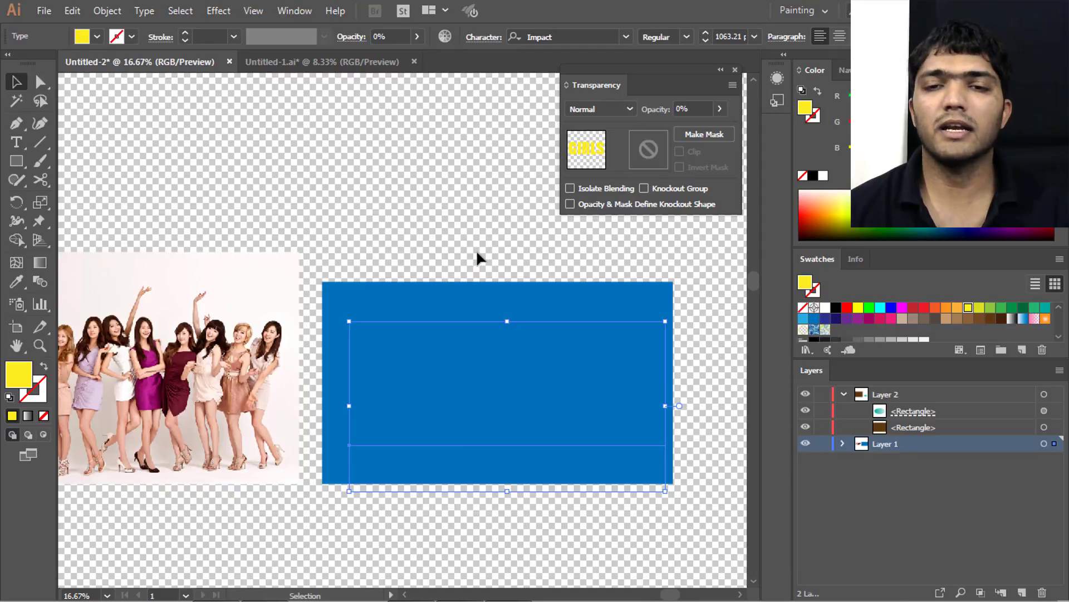
# - Place the blue group over the photo and turn on Knockout Group
pyautogui.moveTo(601, 421)
pyautogui.mouseDown()
pyautogui.moveTo(323, 357)
pyautogui.moveTo(66, 340)
pyautogui.mouseUp()
pyautogui.moveTo(303, 386); pyautogui.dragTo(466, 369)
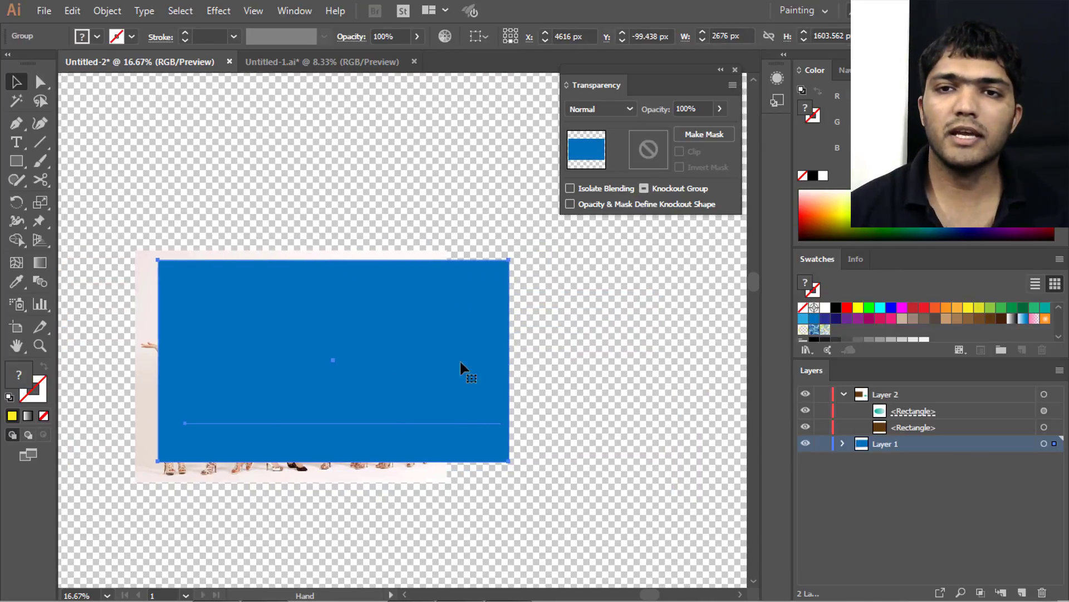
pyautogui.click(643, 190)
# - Reposition the group upward so faces fill the letters, keeping Normal blending
pyautogui.moveTo(412, 355); pyautogui.dragTo(377, 361)
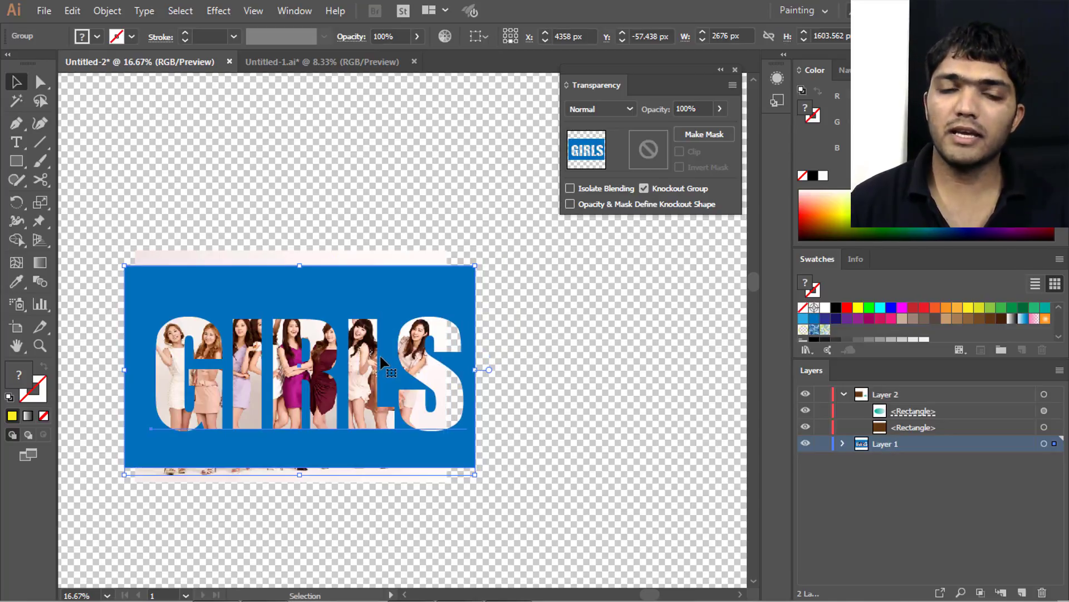
pyautogui.scroll(1, 255, 370)
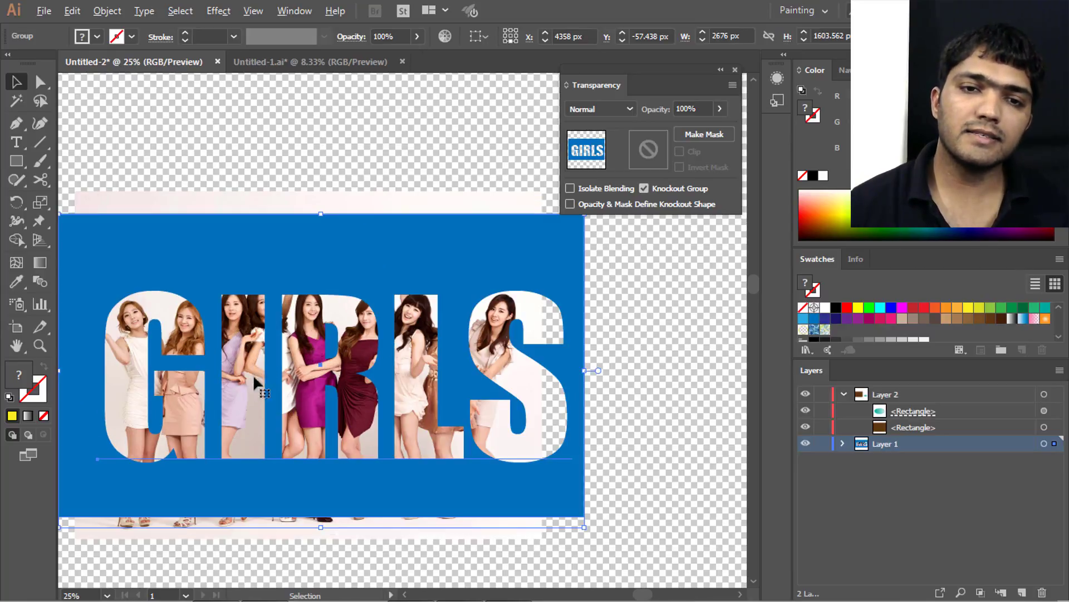
pyautogui.moveTo(323, 350); pyautogui.dragTo(320, 333)
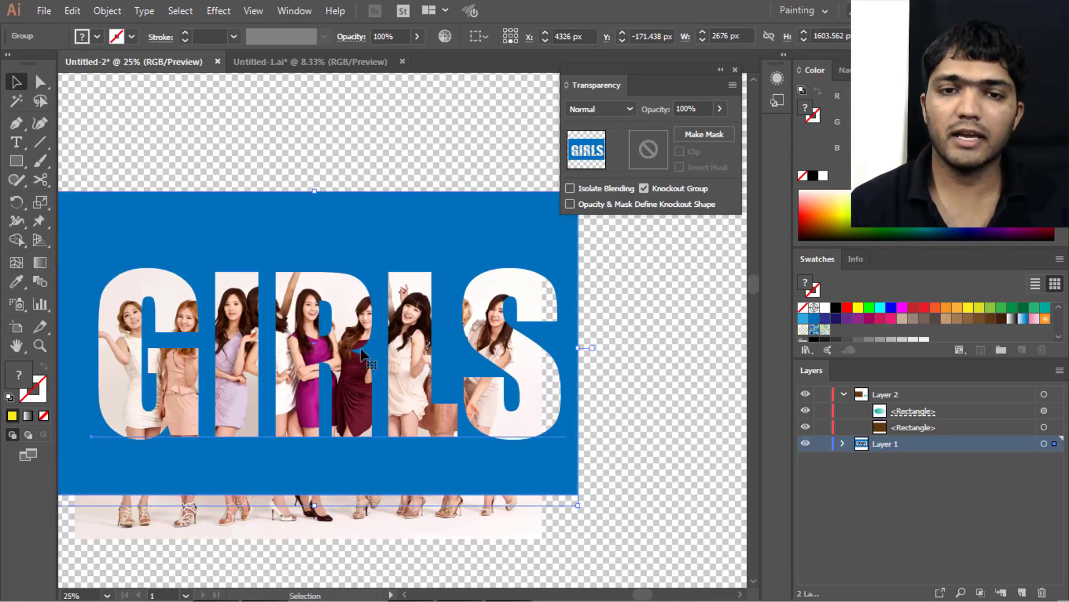
pyautogui.click(582, 108)
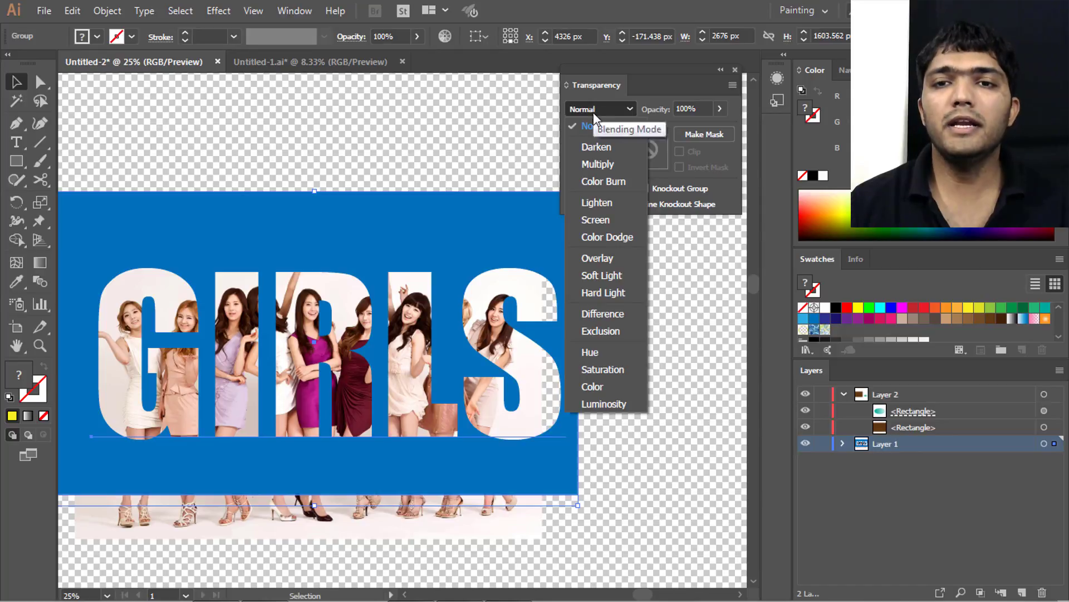
pyautogui.click(596, 126)
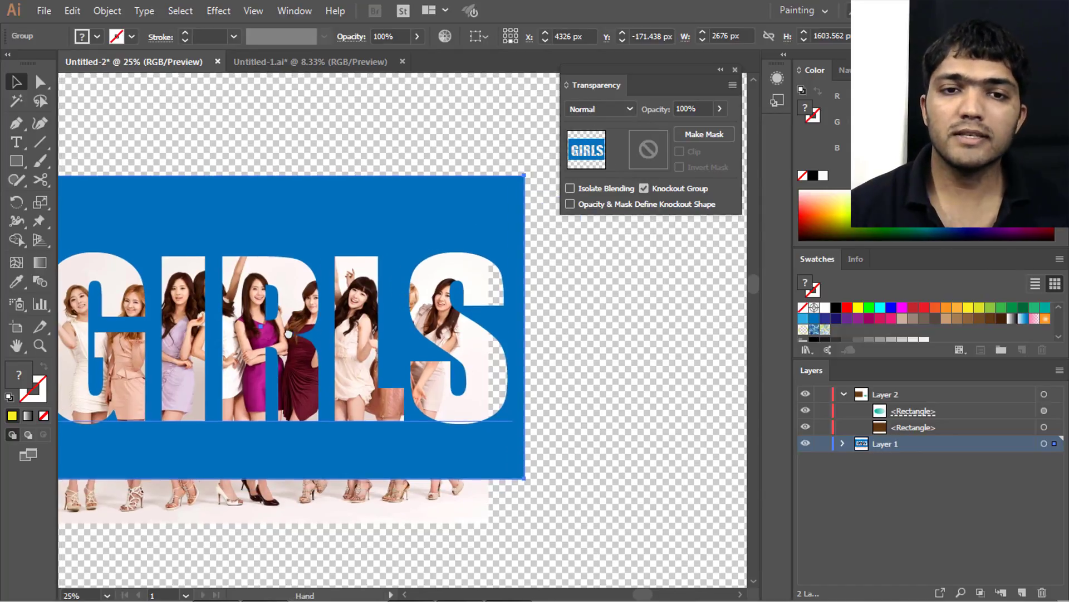
# - Set the GIRLS text inside the group to Color Dodge blending
pyautogui.moveTo(453, 349); pyautogui.dragTo(441, 362)
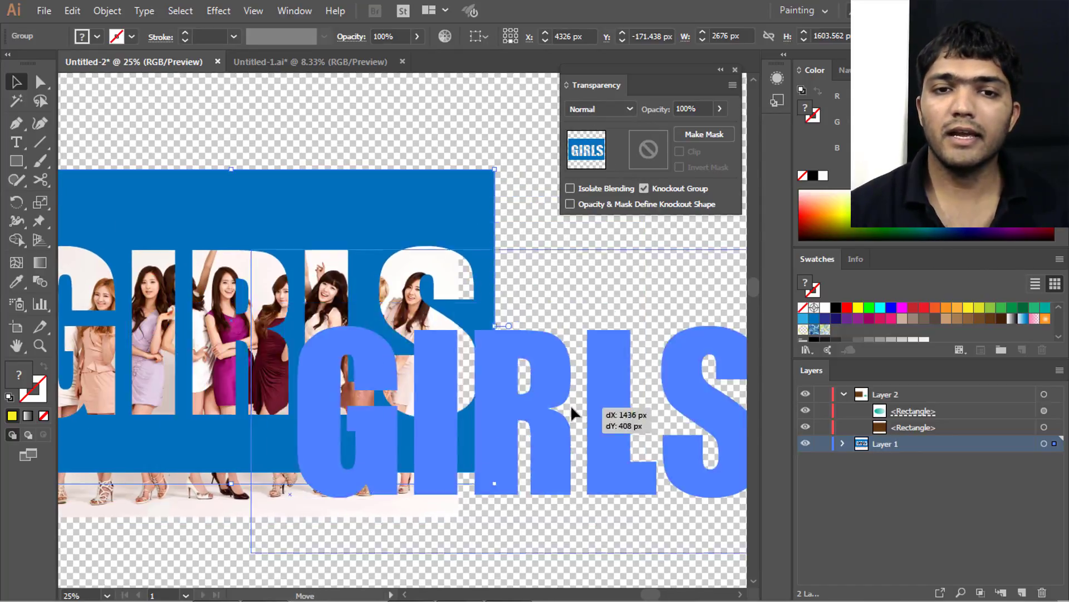
pyautogui.doubleClick(440, 362)
pyautogui.click(445, 359)
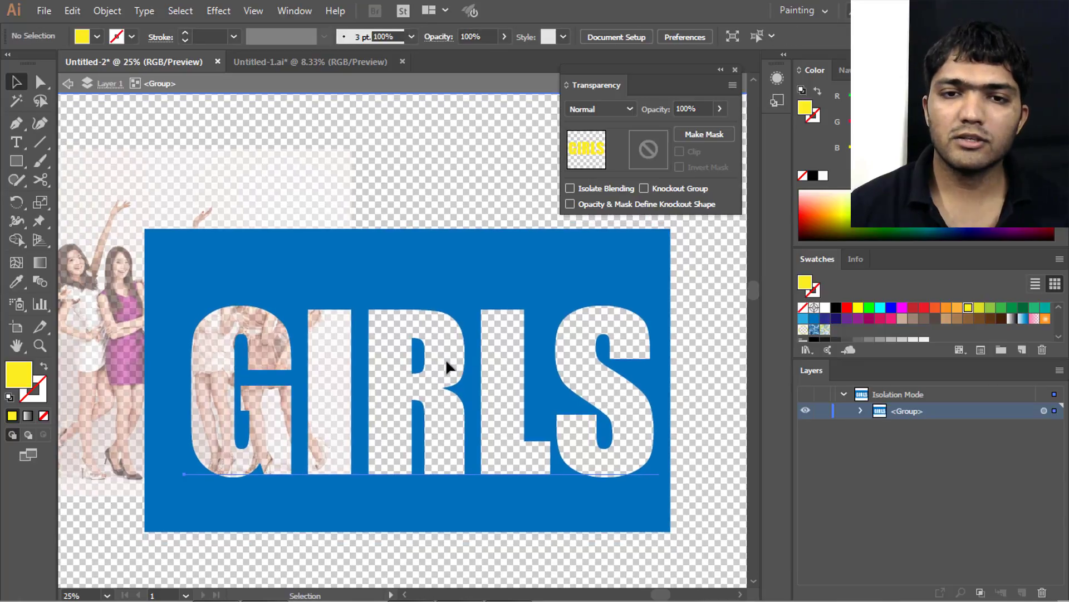
pyautogui.click(599, 110)
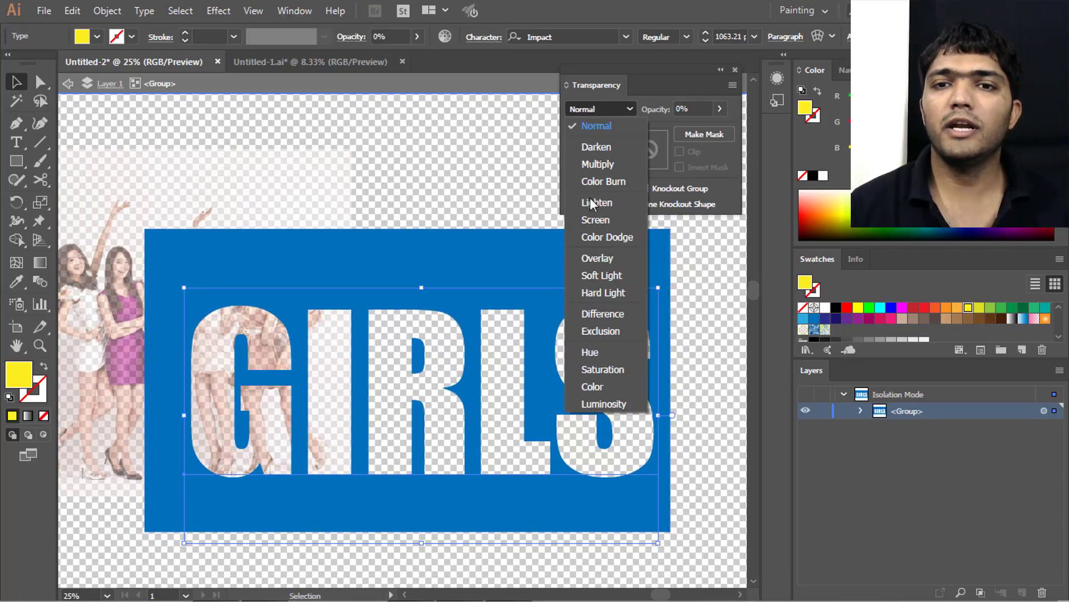
pyautogui.click(606, 238)
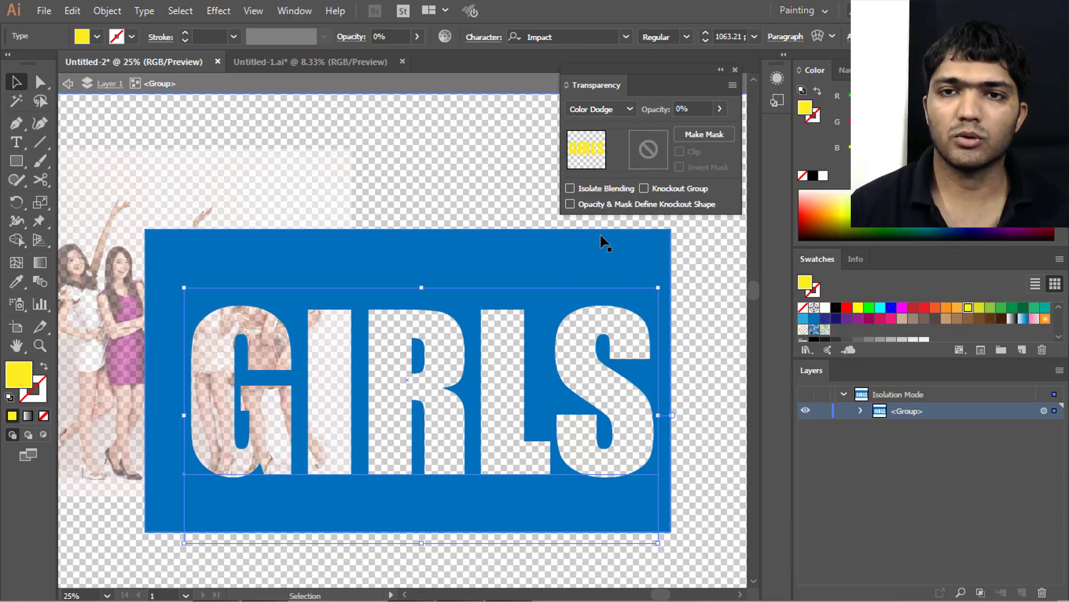
# - Shift the blue GIRLS group right and down over the photo, then re-enter it
pyautogui.doubleClick(420, 195)
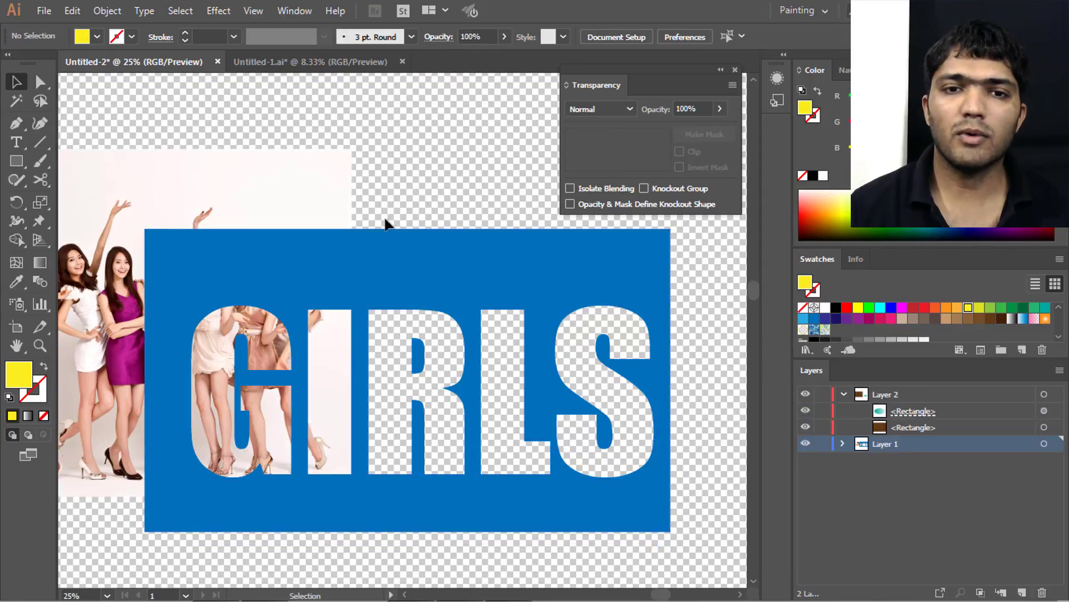
pyautogui.moveTo(421, 282); pyautogui.dragTo(295, 246)
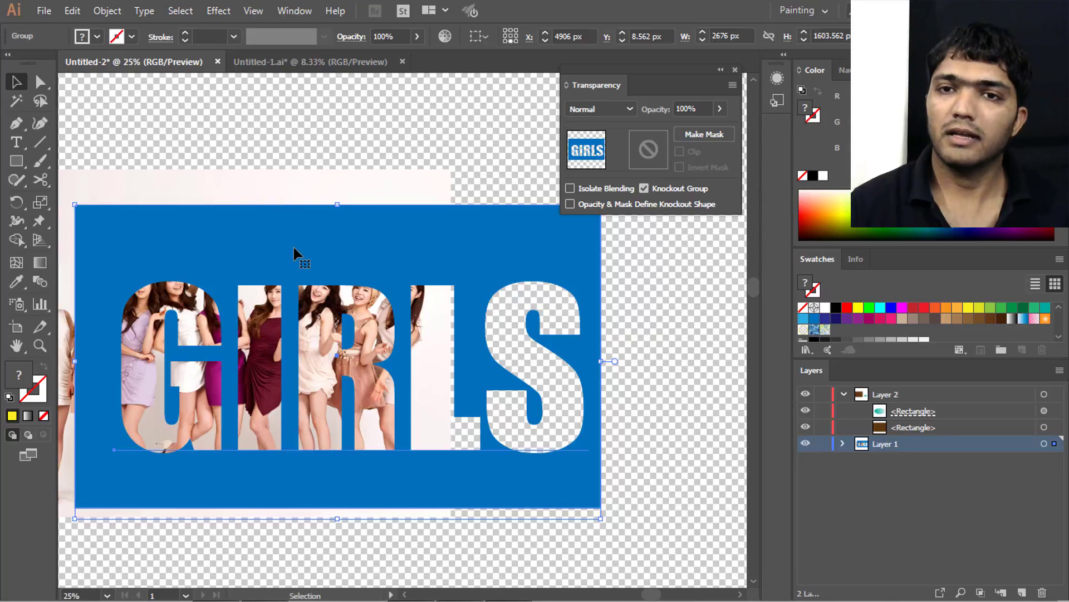
pyautogui.moveTo(294, 248)
pyautogui.mouseDown()
pyautogui.moveTo(430, 271)
pyautogui.moveTo(491, 322)
pyautogui.mouseUp()
pyautogui.doubleClick(492, 322)
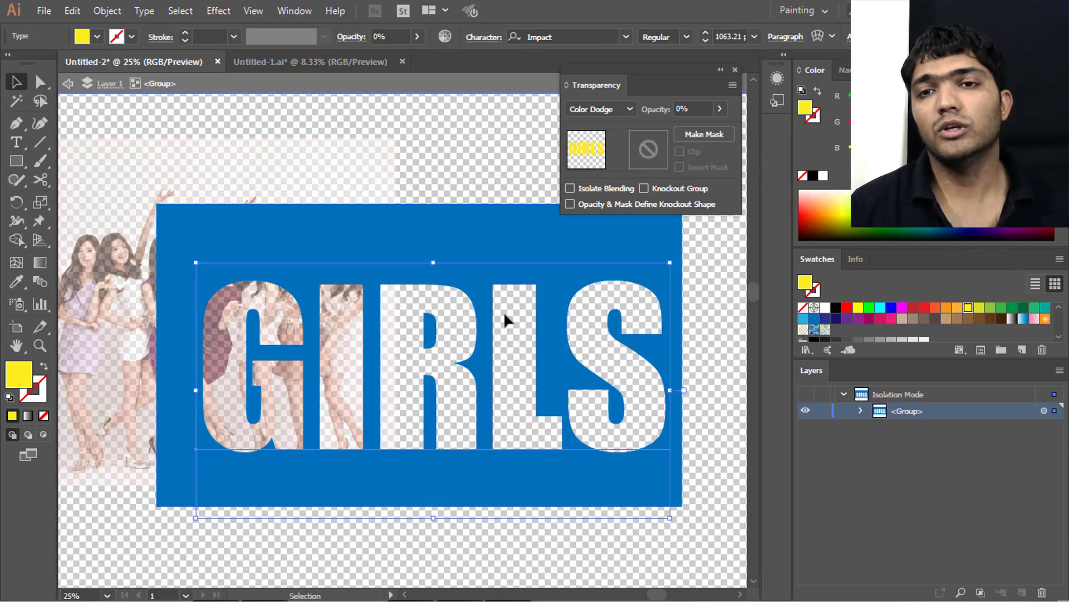
# - Raise the GIRLS text opacity to 100% and shift the group left over the photo
pyautogui.click(720, 109)
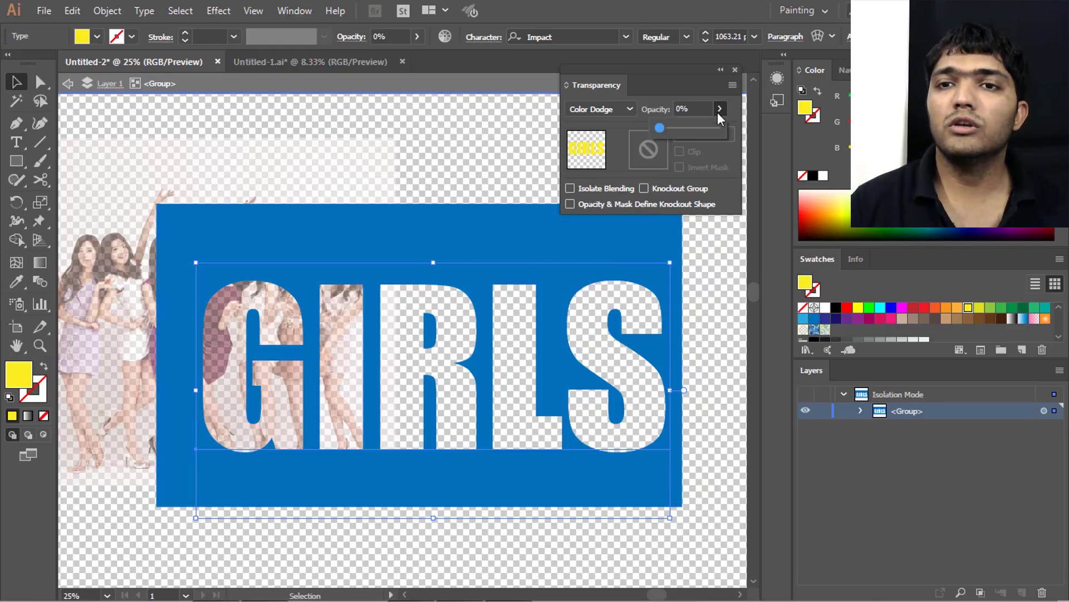
pyautogui.moveTo(672, 128); pyautogui.dragTo(740, 127)
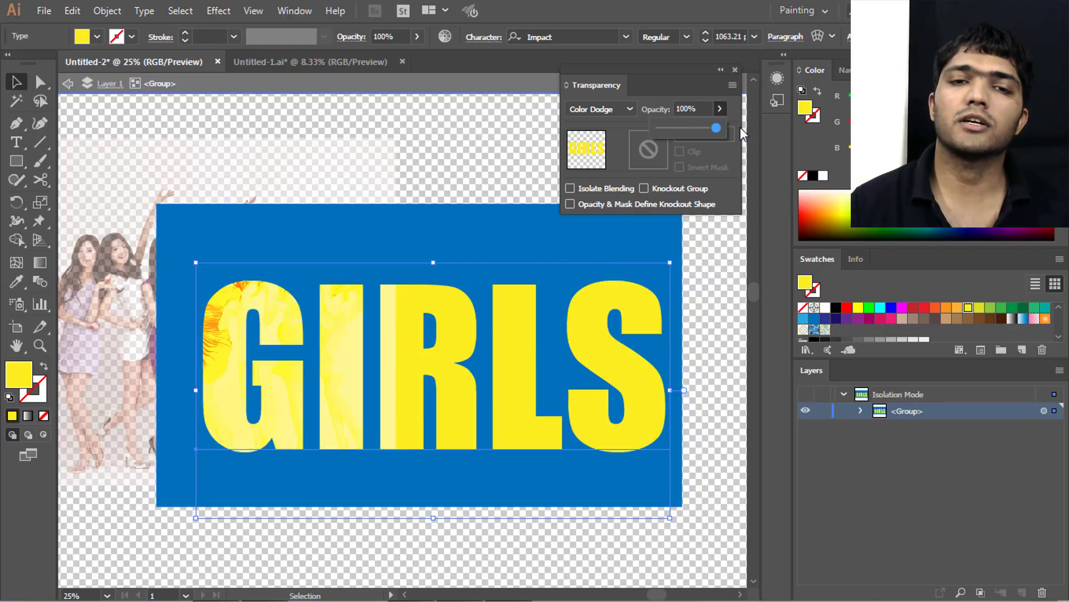
pyautogui.doubleClick(448, 164)
pyautogui.moveTo(447, 165); pyautogui.dragTo(548, 195)
pyautogui.moveTo(518, 334)
pyautogui.mouseDown()
pyautogui.moveTo(357, 312)
pyautogui.moveTo(456, 327)
pyautogui.moveTo(411, 282)
pyautogui.moveTo(449, 322)
pyautogui.mouseUp()
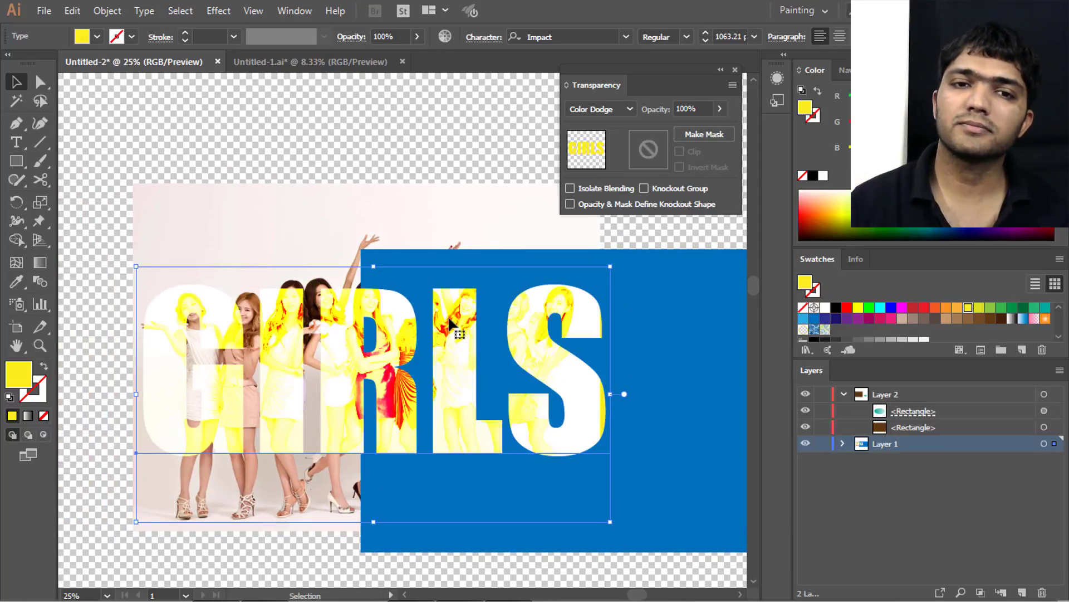
# - Apply the Darken blend mode to the GIRLS text inside the group
pyautogui.doubleClick(449, 322)
pyautogui.click(599, 109)
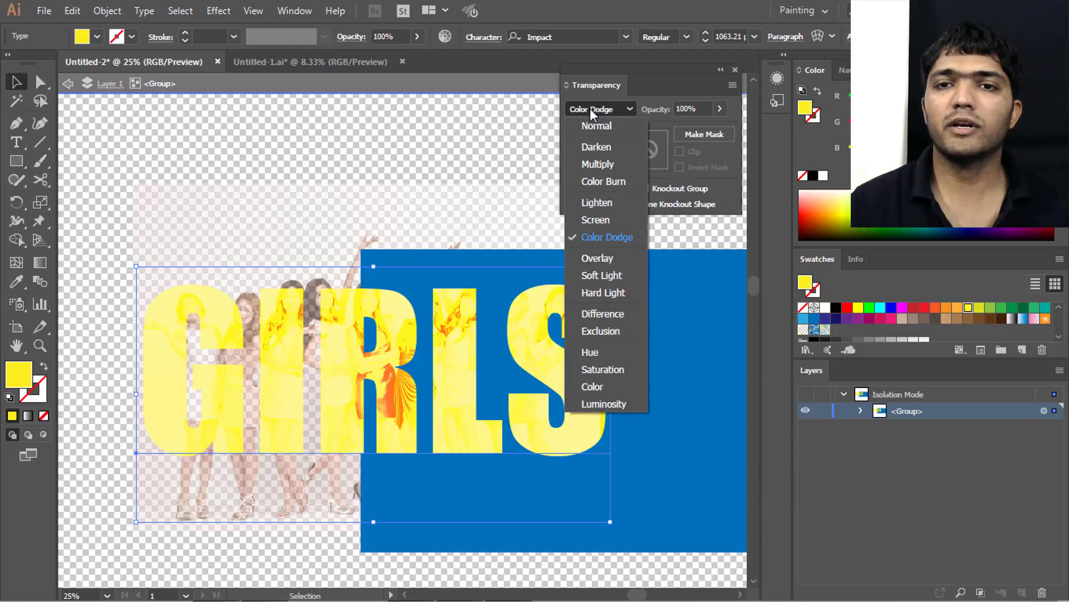
pyautogui.click(595, 149)
pyautogui.doubleClick(437, 158)
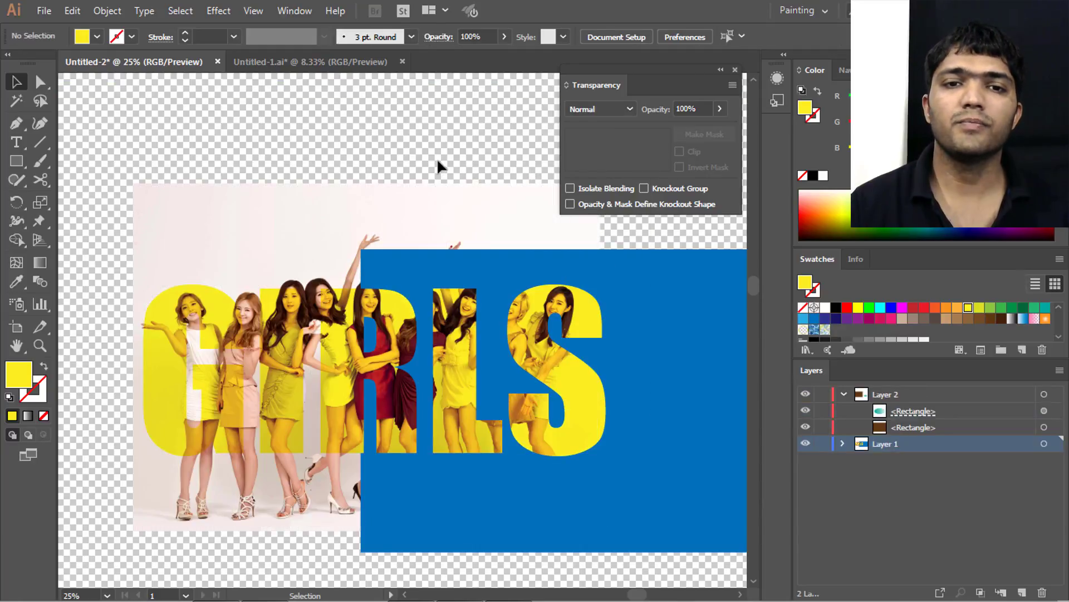
# - Reposition the GIRLS group up and left over the photo and reopen it
pyautogui.moveTo(424, 351)
pyautogui.mouseDown()
pyautogui.moveTo(618, 365)
pyautogui.moveTo(418, 344)
pyautogui.moveTo(569, 327)
pyautogui.moveTo(618, 335)
pyautogui.mouseUp()
pyautogui.doubleClick(382, 353)
pyautogui.doubleClick(395, 148)
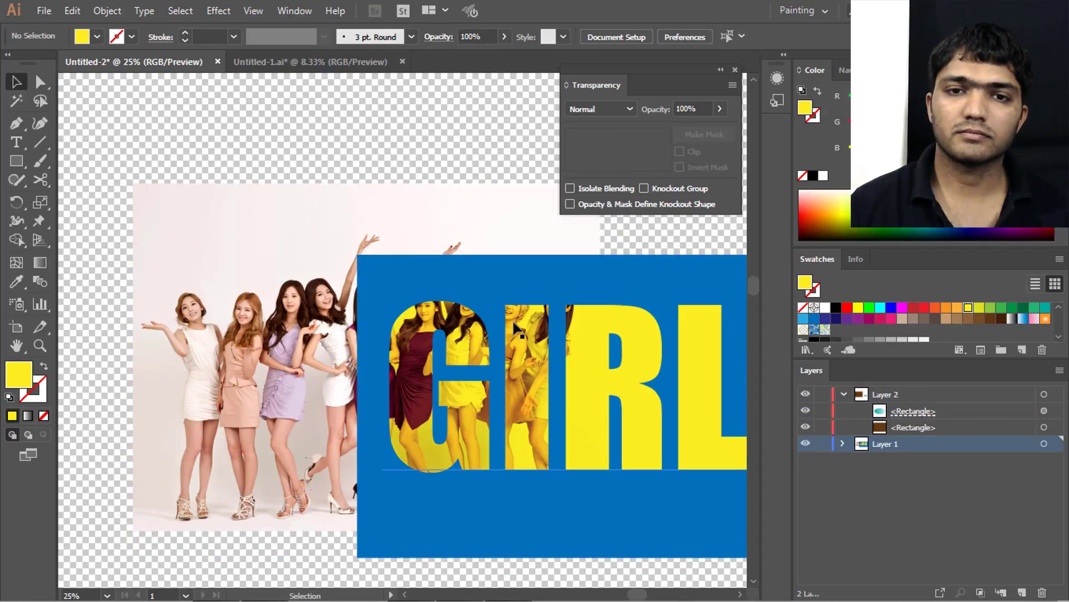
pyautogui.moveTo(446, 310); pyautogui.dragTo(295, 280)
pyautogui.hscroll(2, 386, 303)
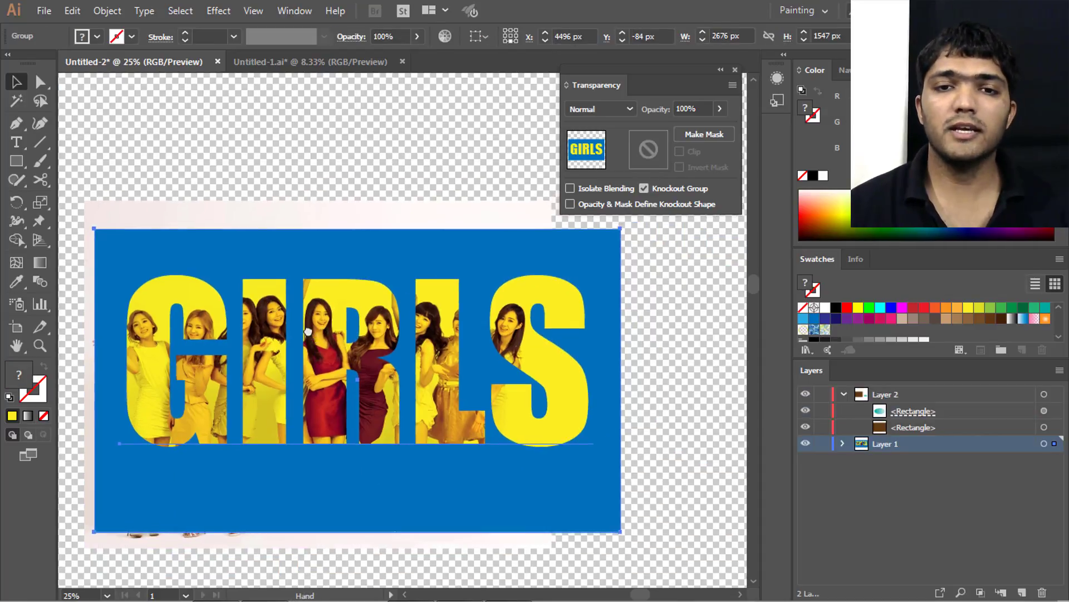
pyautogui.doubleClick(362, 334)
pyautogui.hscroll(-1, 359, 323)
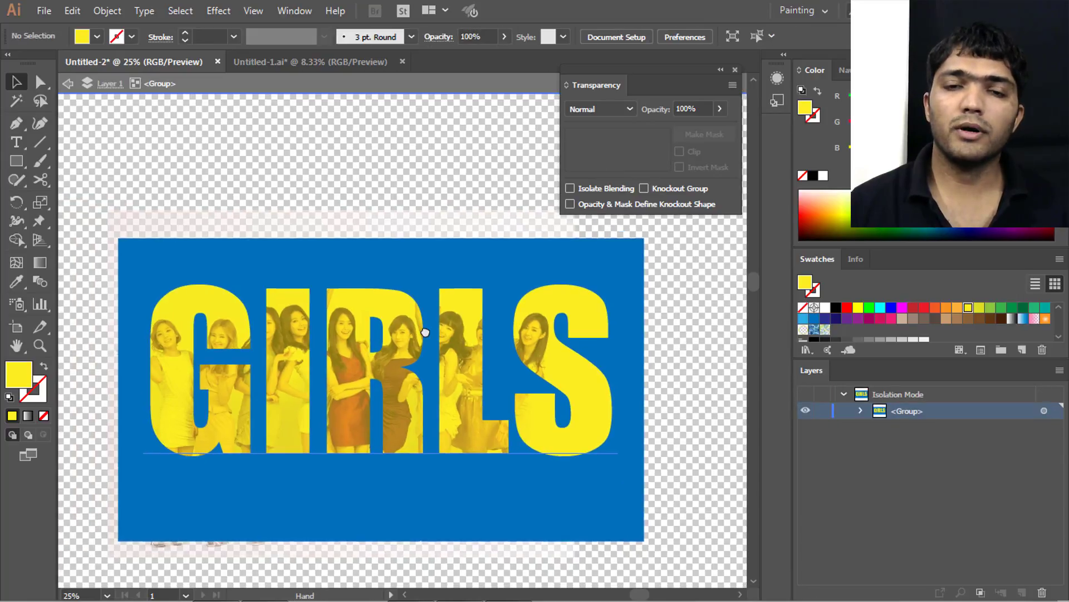
# - Select the GIRLS text and try 24% opacity before raising it back to full
pyautogui.doubleClick(389, 325)
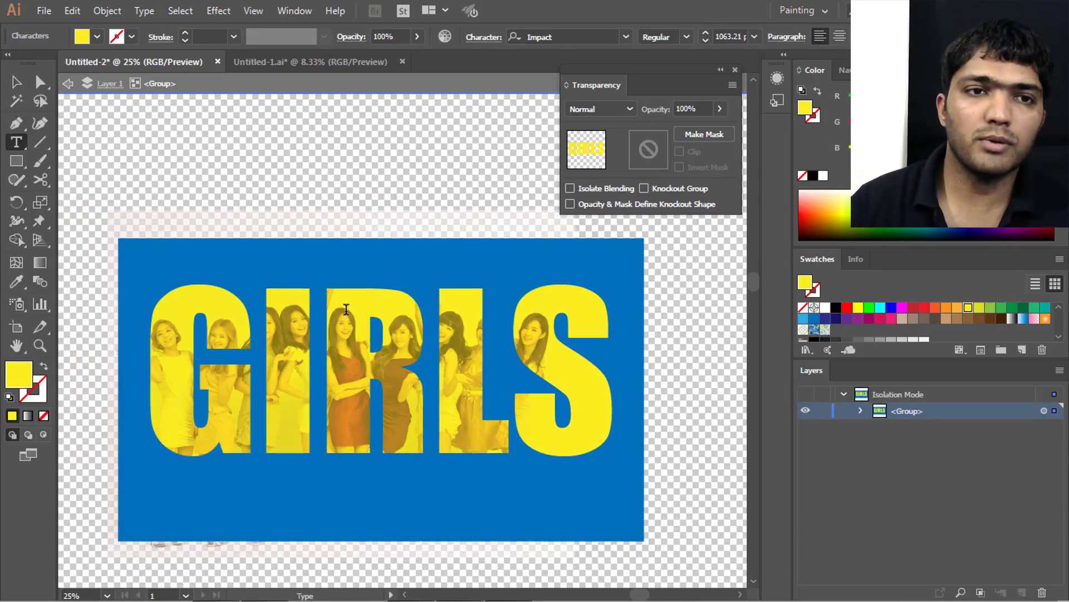
pyautogui.click(21, 83)
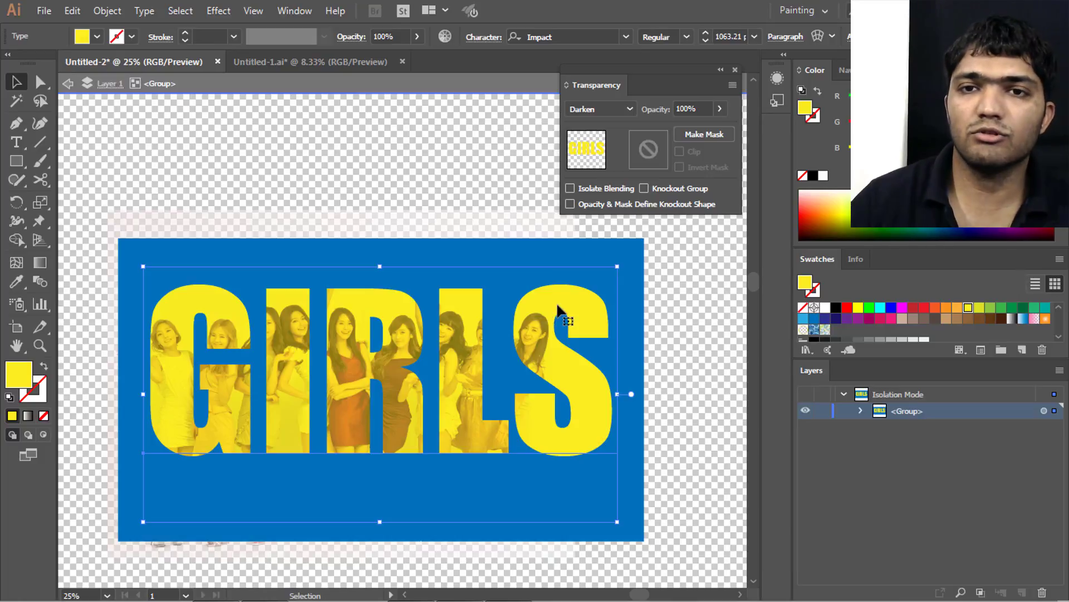
pyautogui.click(720, 108)
pyautogui.moveTo(718, 129)
pyautogui.mouseDown()
pyautogui.moveTo(690, 129)
pyautogui.moveTo(716, 128)
pyautogui.mouseUp()
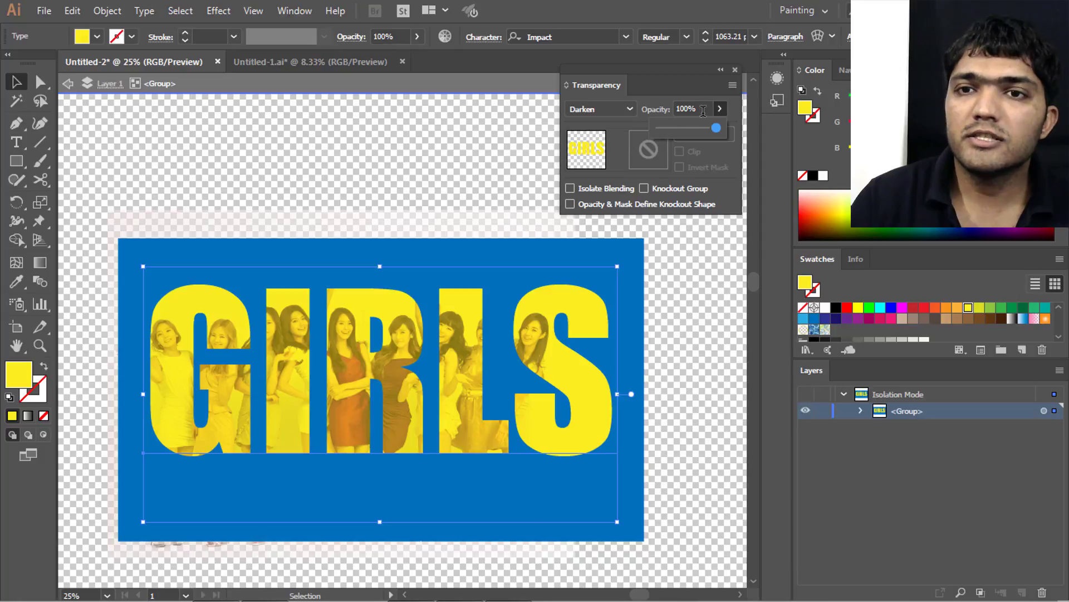
pyautogui.moveTo(672, 126); pyautogui.dragTo(671, 126)
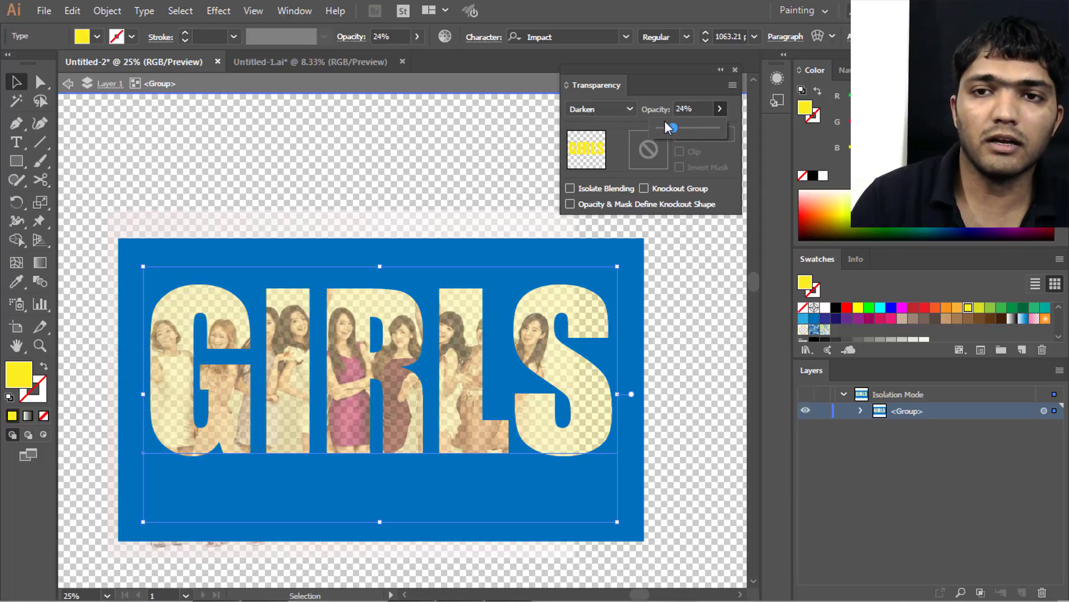
pyautogui.moveTo(673, 127)
pyautogui.mouseDown()
pyautogui.moveTo(721, 127)
pyautogui.moveTo(617, 122)
pyautogui.moveTo(738, 133)
pyautogui.mouseUp()
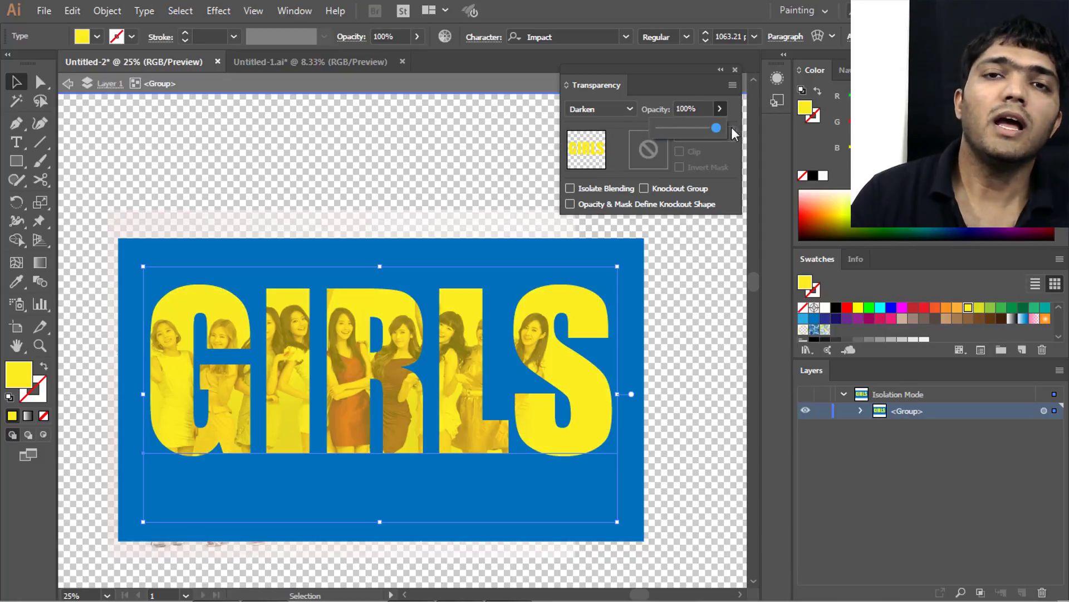
pyautogui.click(667, 83)
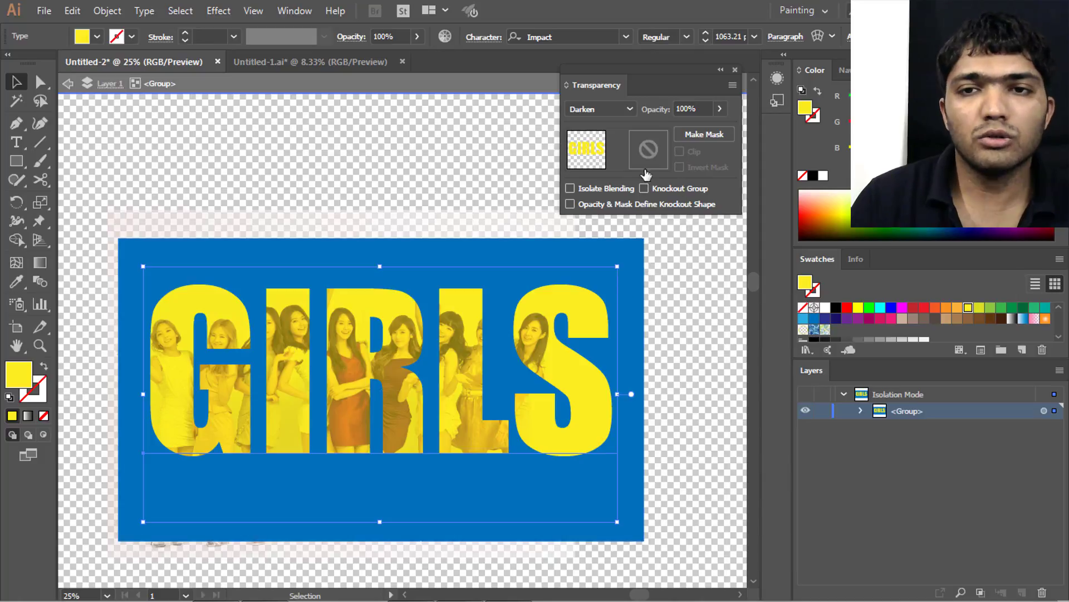
# - Turn on Opacity & Mask Define Knockout Shape, exit the group, nudge the artwork up-left
pyautogui.click(569, 204)
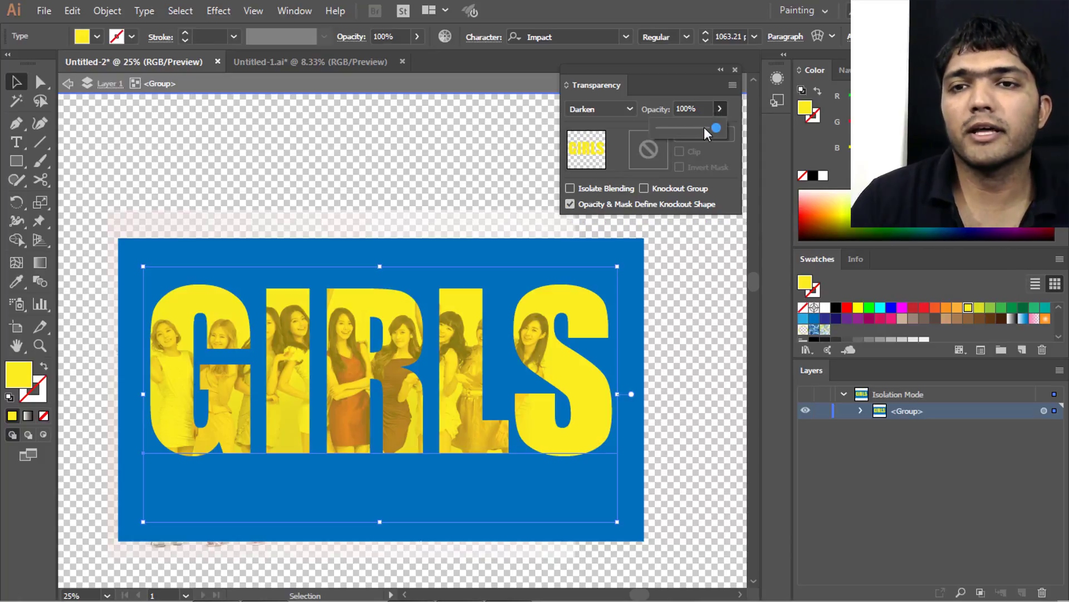
pyautogui.moveTo(704, 127); pyautogui.dragTo(720, 130)
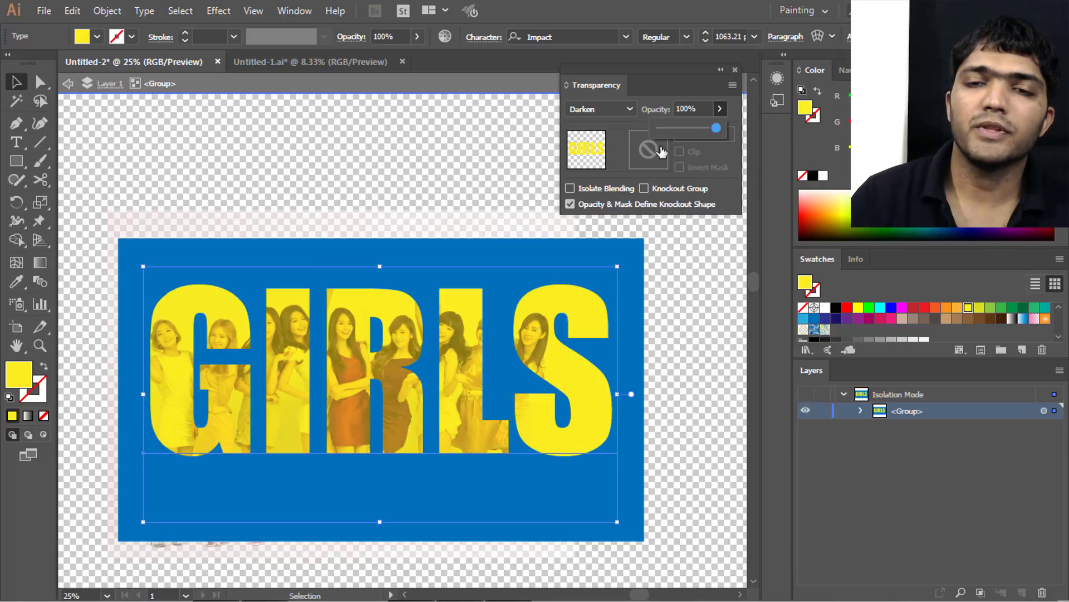
pyautogui.doubleClick(437, 187)
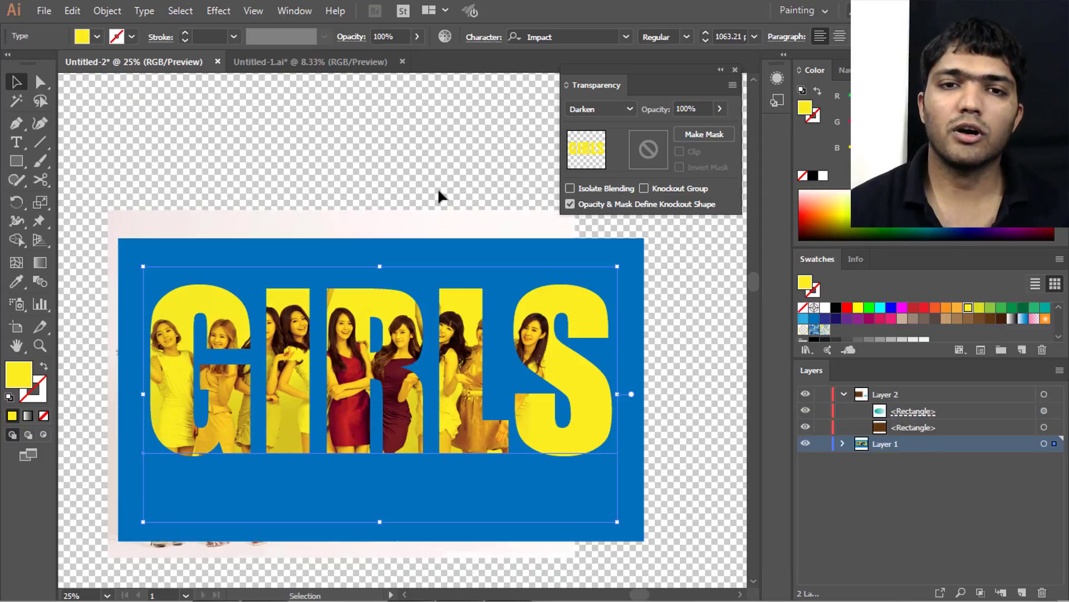
pyautogui.moveTo(448, 314); pyautogui.dragTo(391, 287)
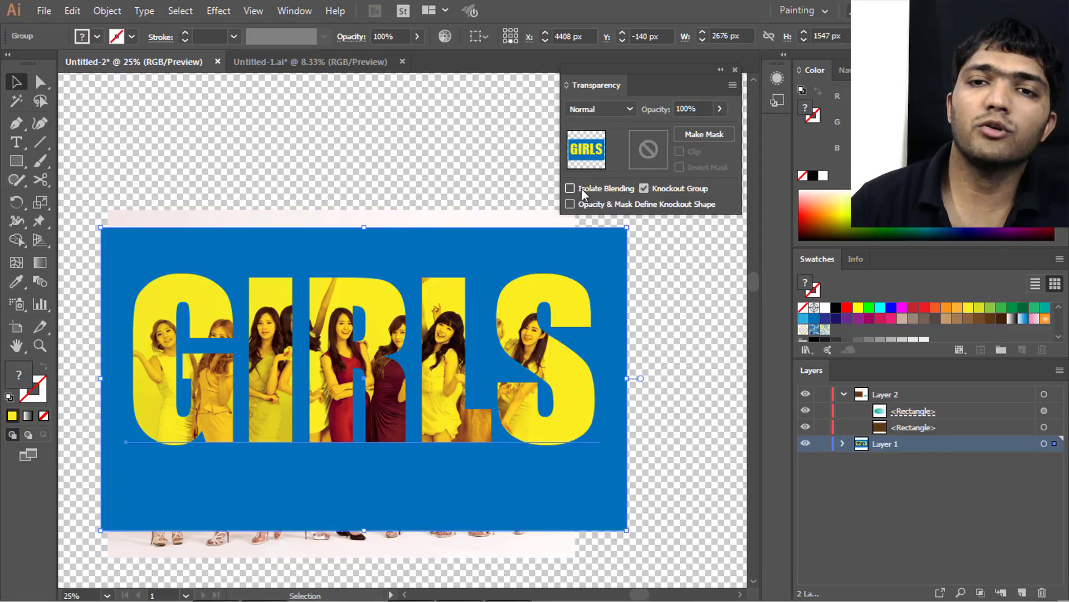
pyautogui.click(603, 191)
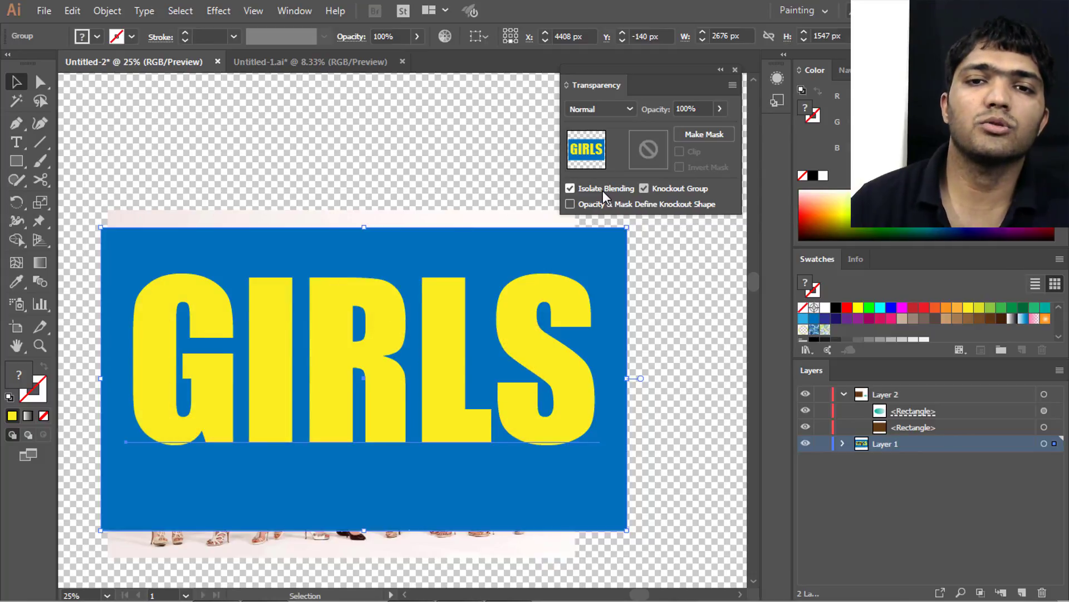
pyautogui.click(603, 190)
pyautogui.doubleClick(603, 191)
pyautogui.click(603, 190)
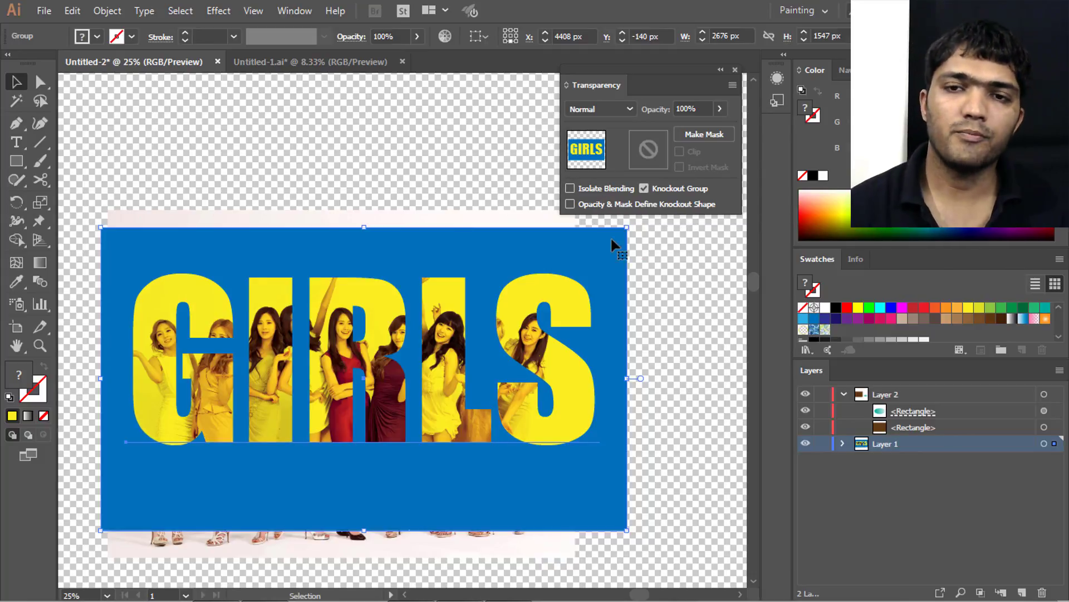
pyautogui.click(657, 279)
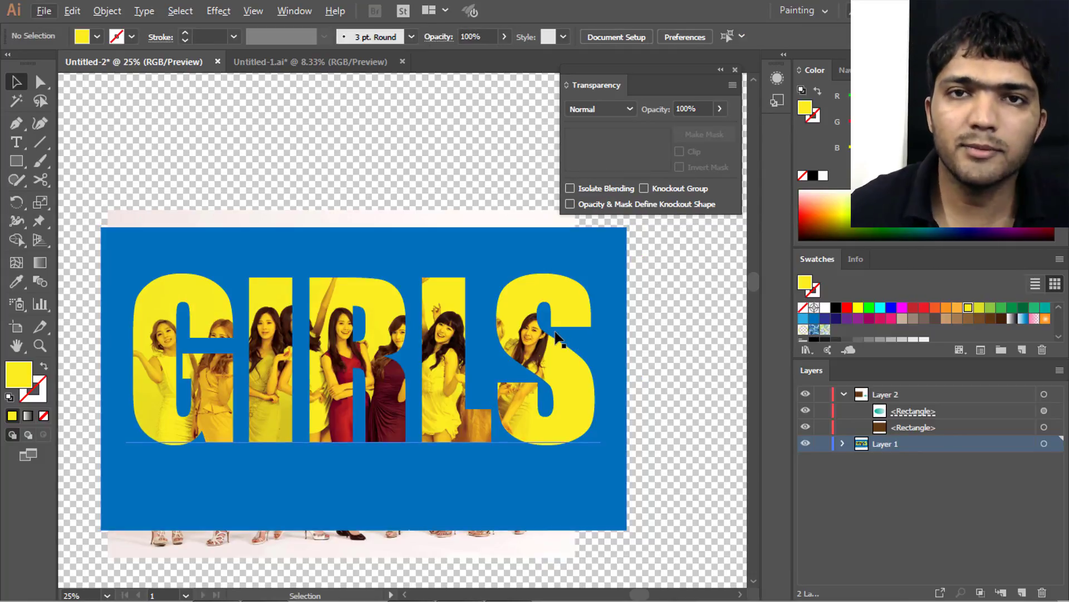